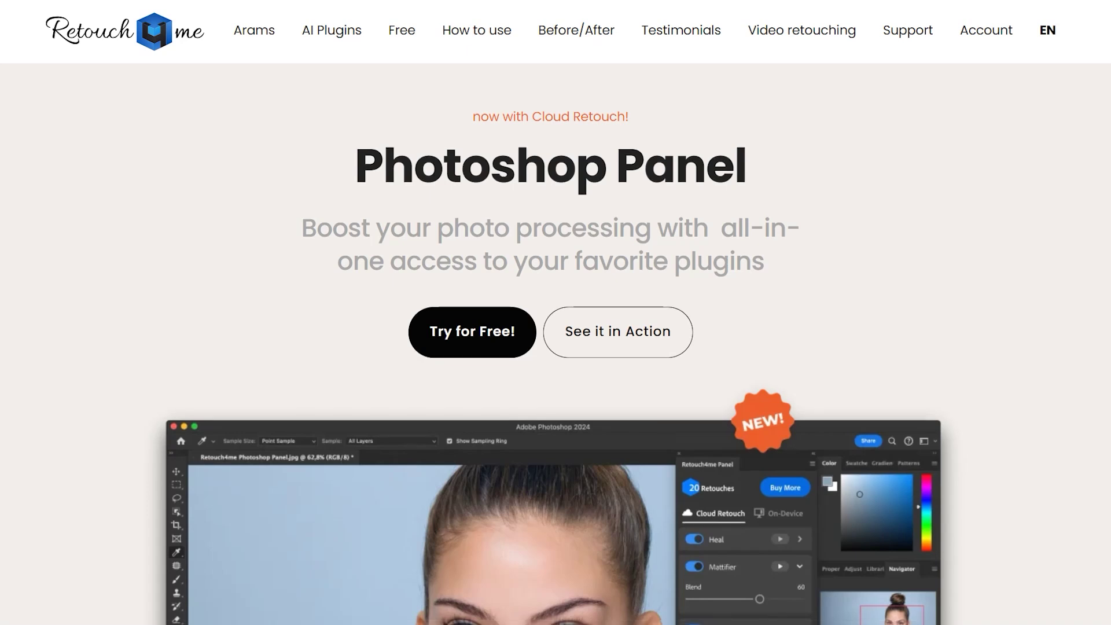
- Examine the Photoshop Panel product page, from the introduction through the feature cards to the How it works section
scroll(556, 347, "down", 2)
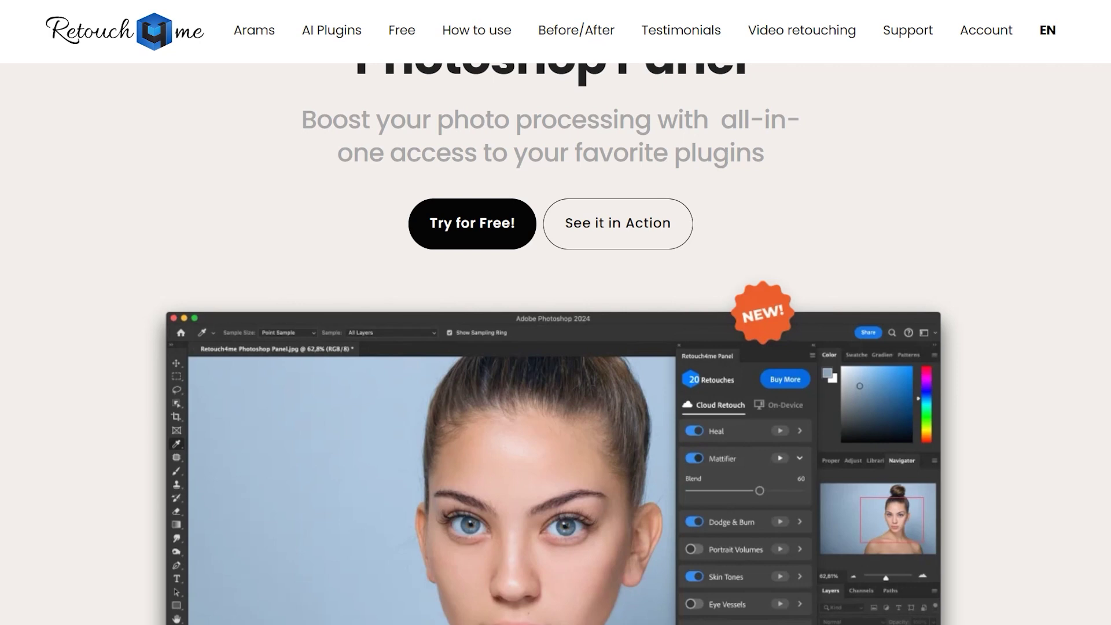
scroll(556, 347, "down", 2)
scroll(556, 347, "down", 1)
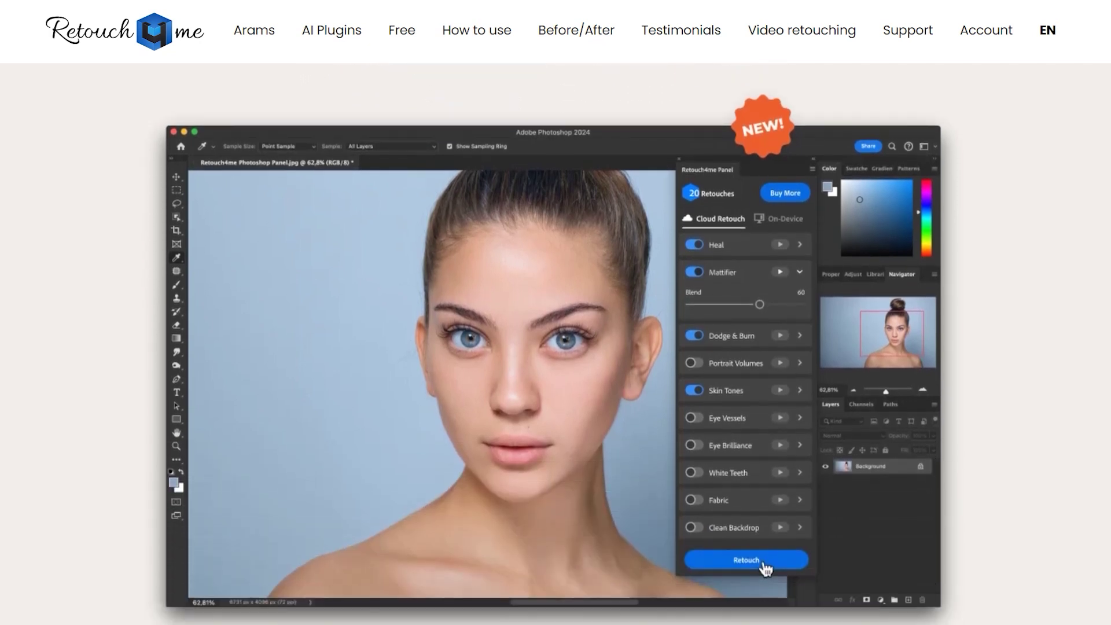
scroll(555, 347, "down", 3)
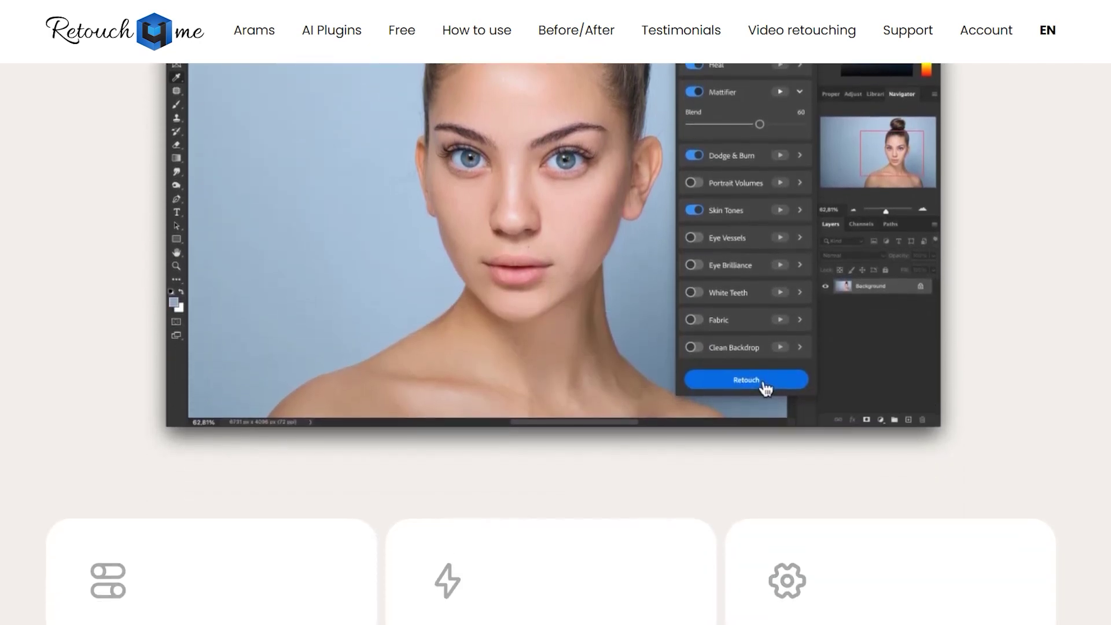
scroll(555, 347, "down", 4)
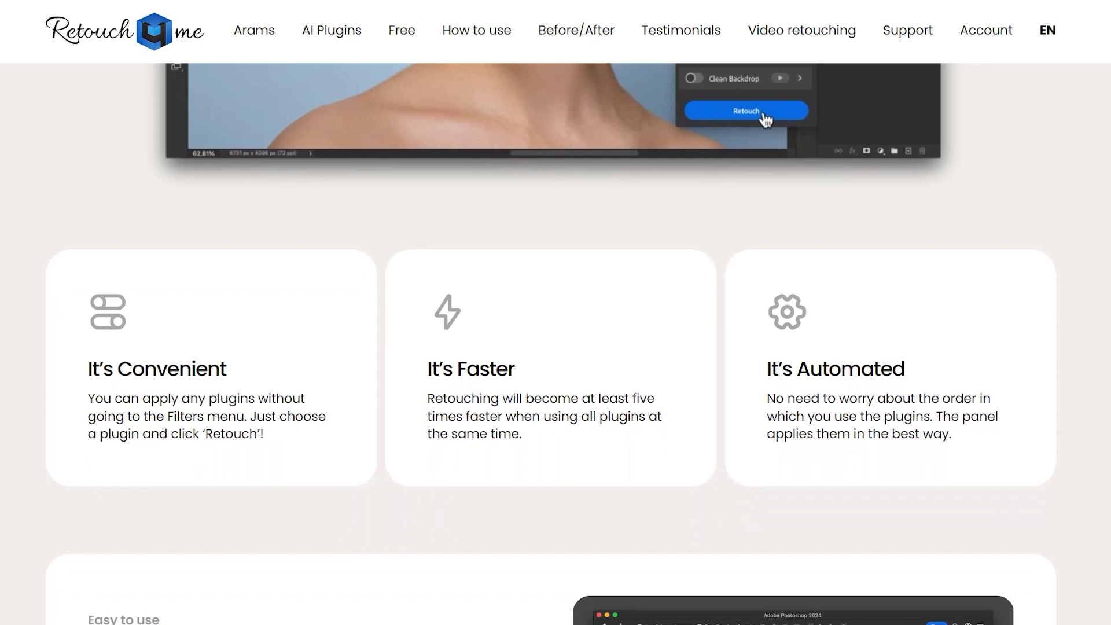
scroll(555, 348, "down", 2)
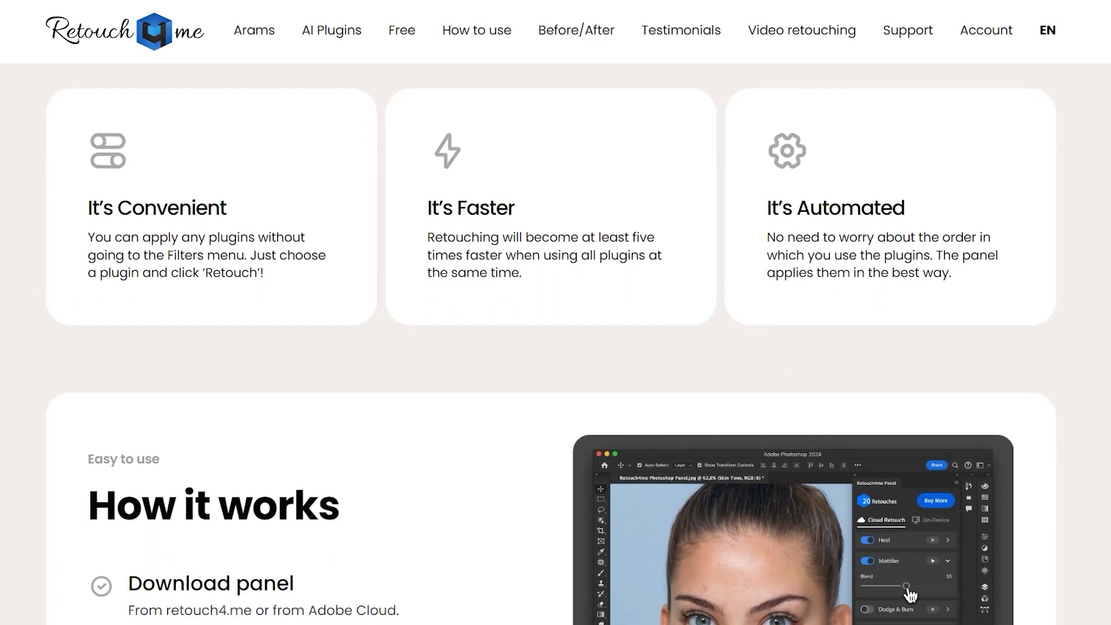
scroll(555, 347, "down", 4)
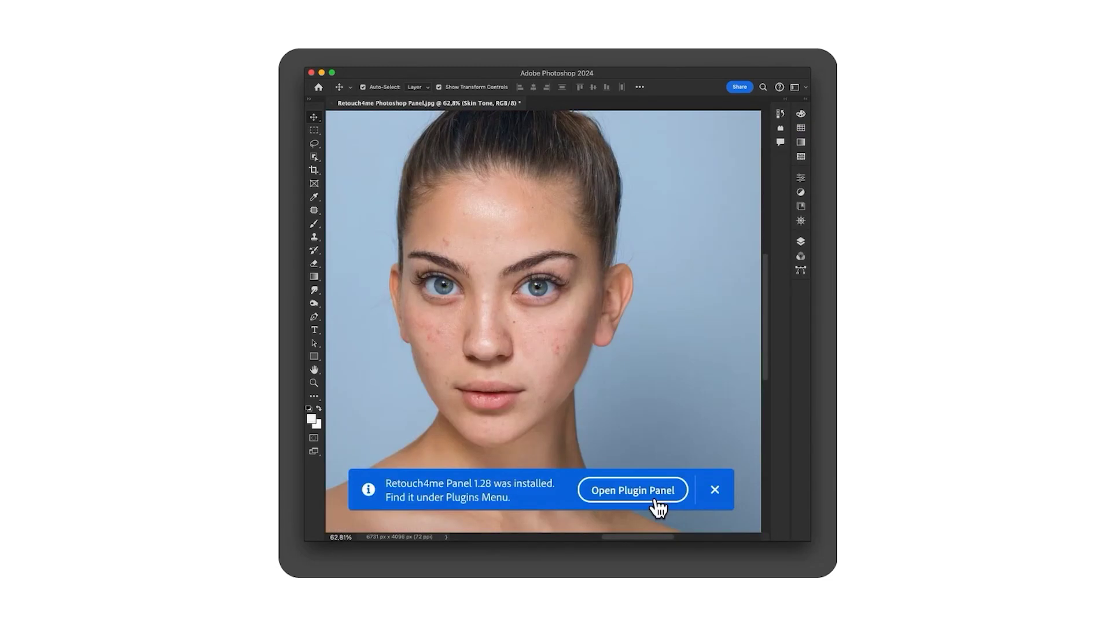
- Retouch the first portrait with Heal, Mattifier at Blend 60, Dodge & Burn, Skin Tones and Eye Vessels enabled
left_click(654, 489)
left_click(670, 142)
left_click(652, 182)
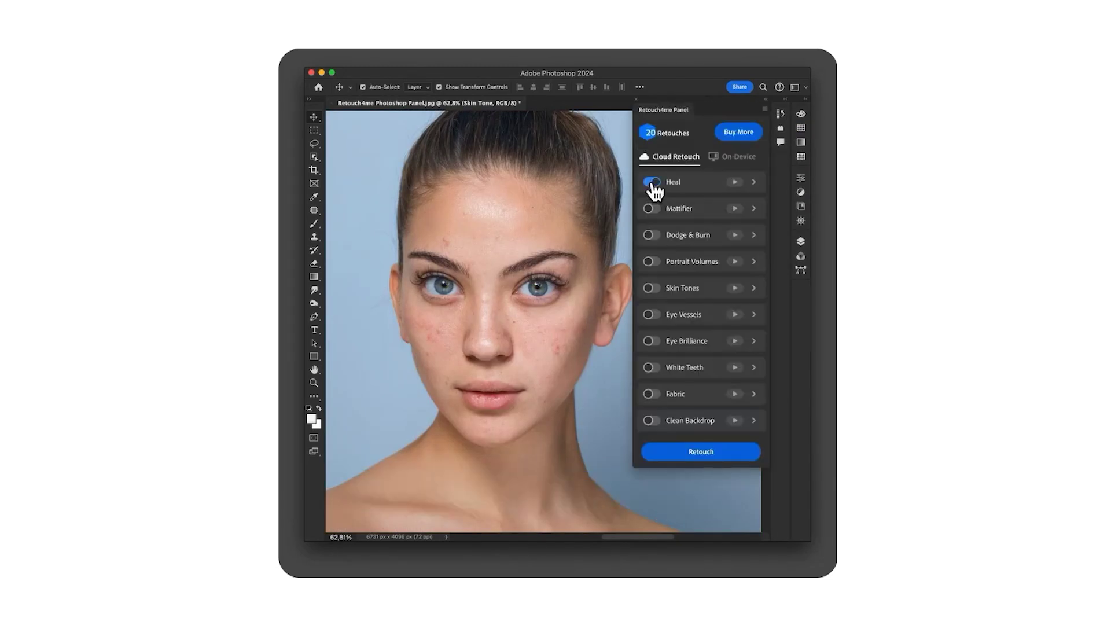
left_click(653, 208)
left_click(754, 209)
left_click_drag(702, 241, 715, 240)
left_click(652, 322)
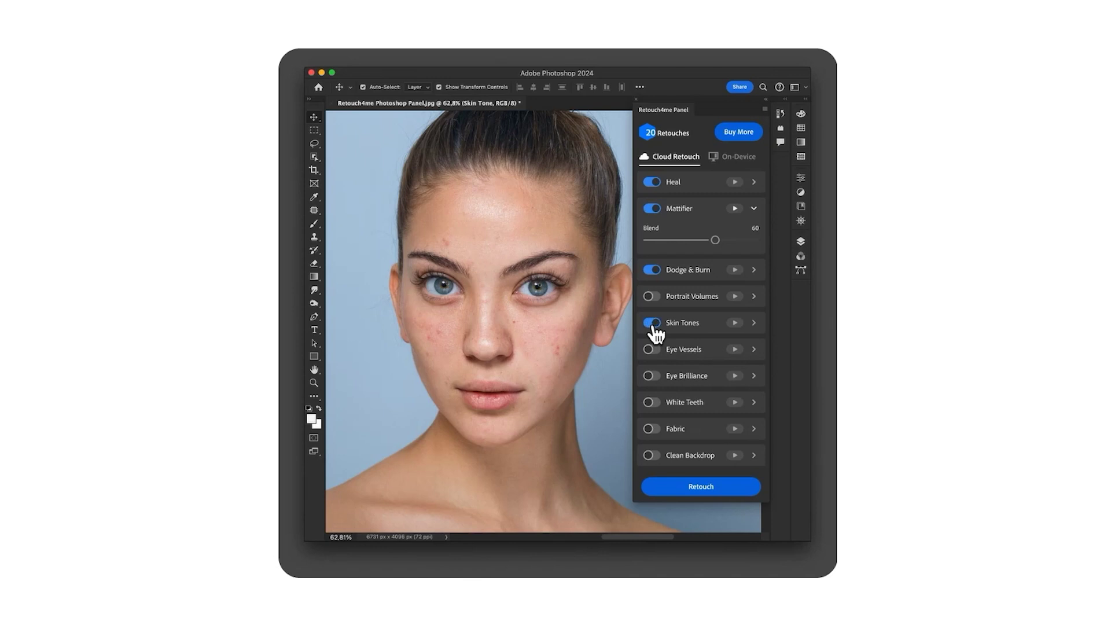
left_click(726, 490)
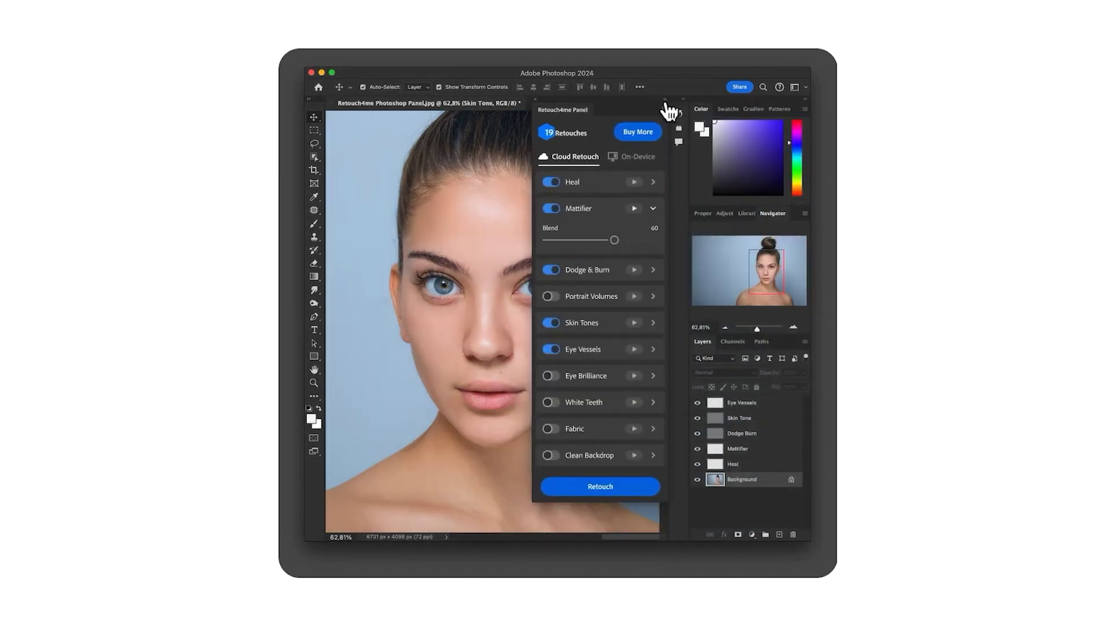
- Collapse the Retouch4me Panel and compare the portrait before and after by toggling layer visibility
left_click(667, 103)
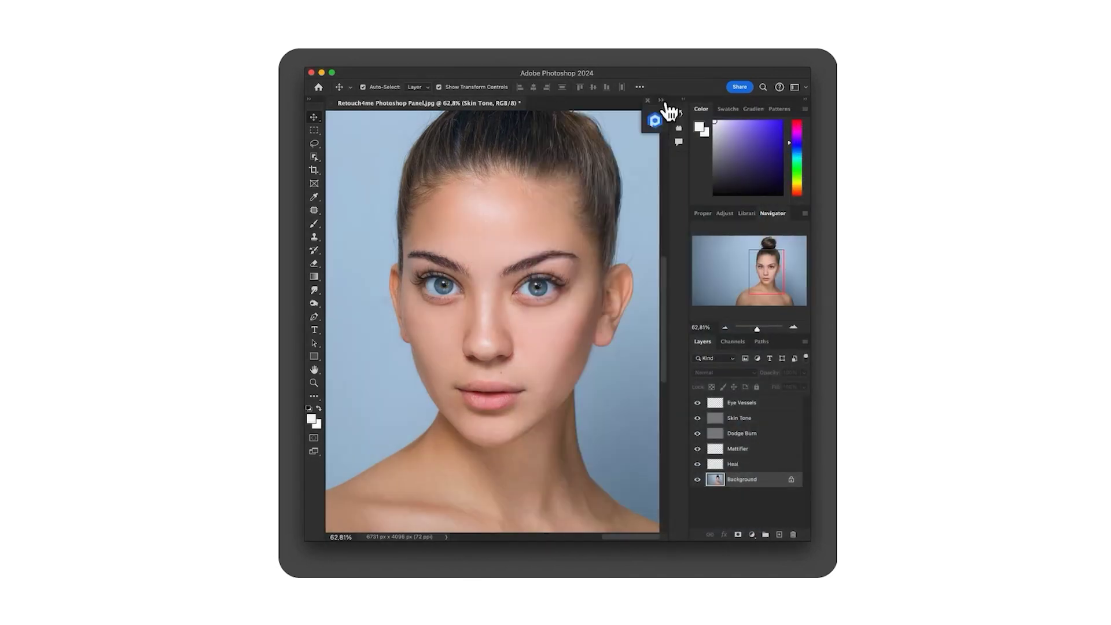
left_click(697, 480, "alt")
left_click(697, 480, "alt")
left_click(698, 480, "alt")
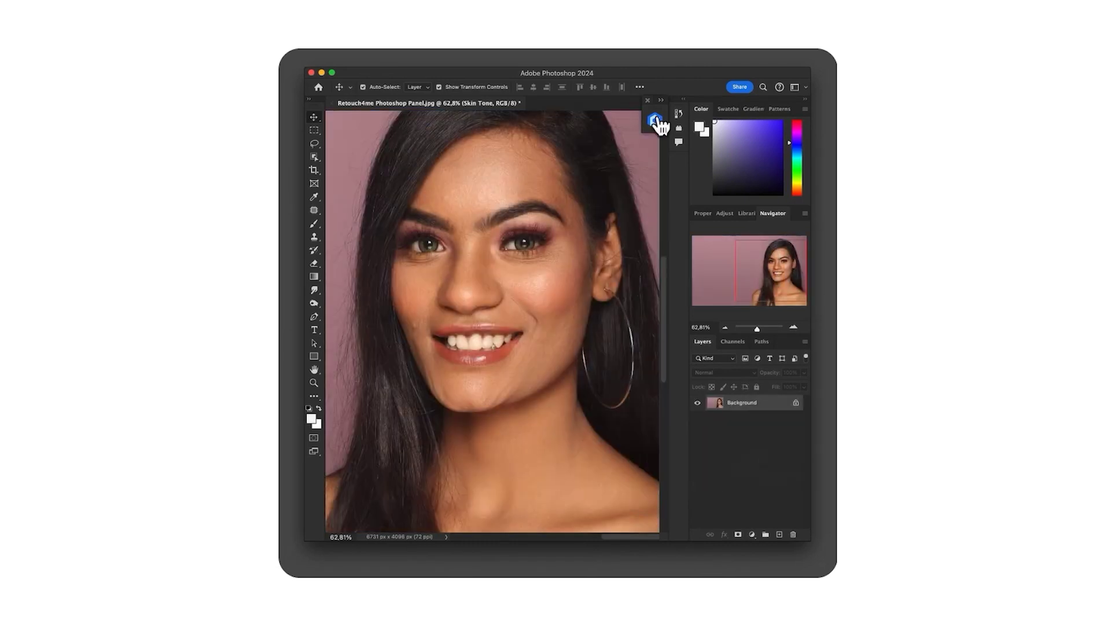
- Turn on Merge Retouched Layers in the Retouch4me Panel settings and retouch the second portrait
left_click(654, 120)
left_click(665, 110)
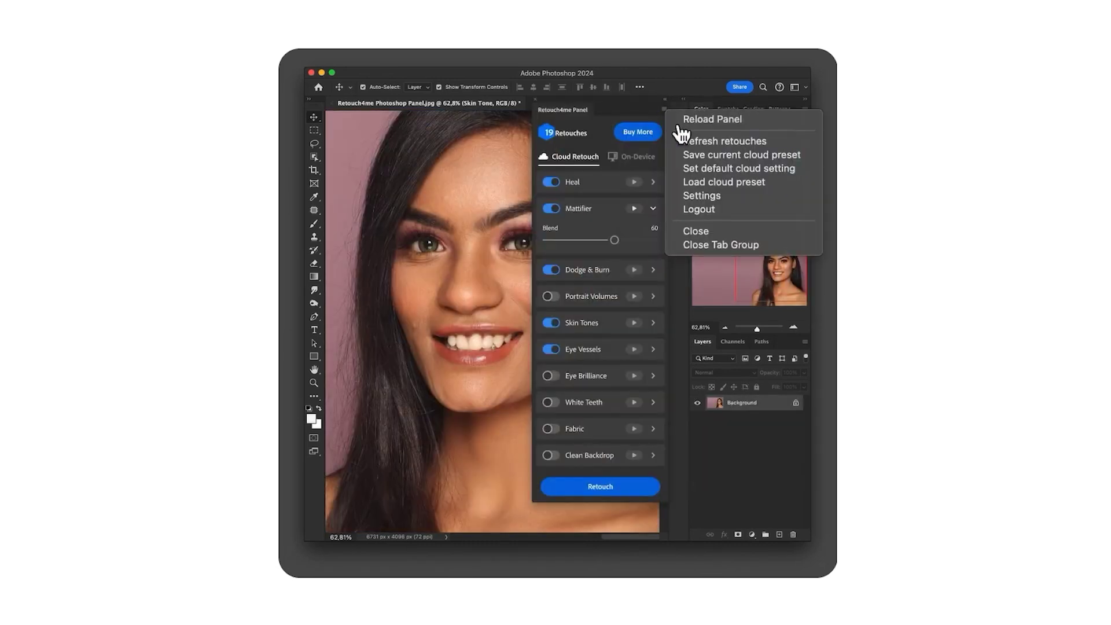
left_click(739, 197)
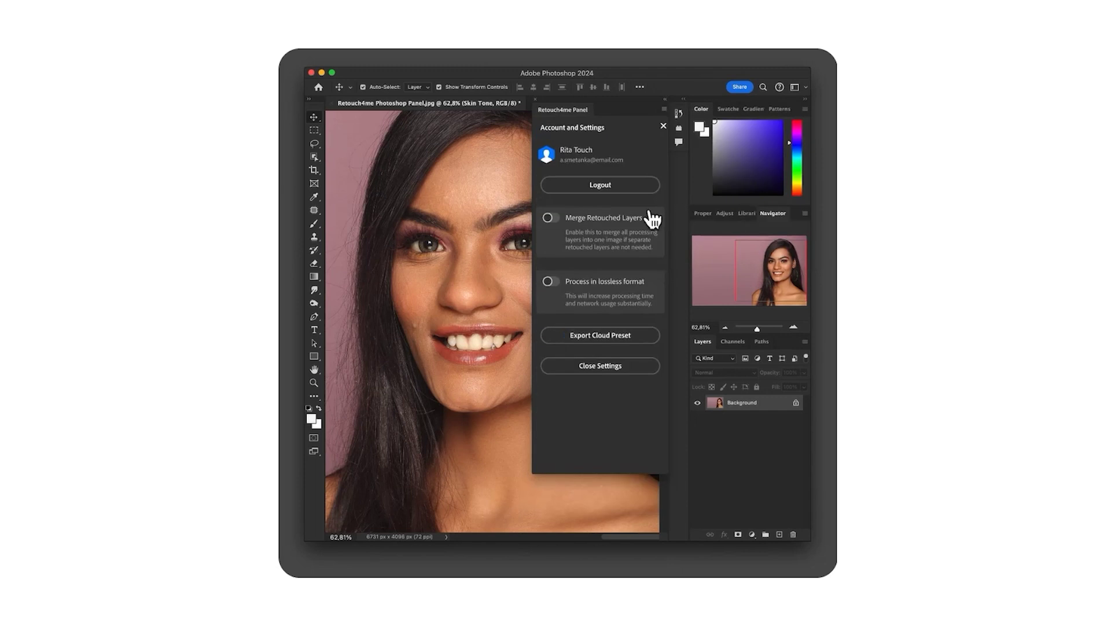
left_click(663, 125)
left_click(605, 498)
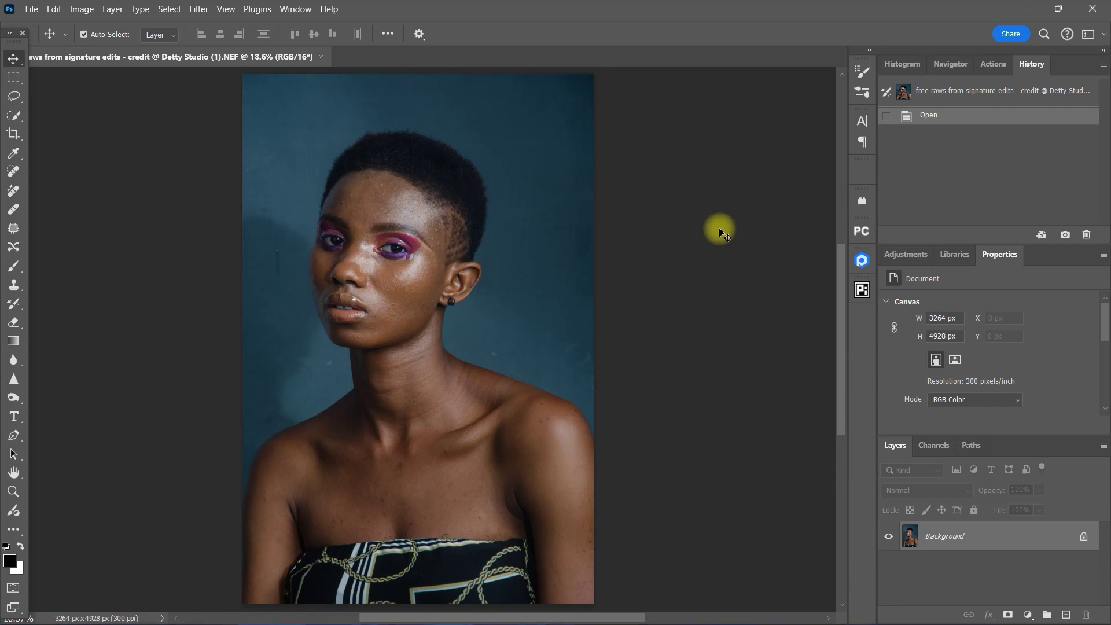
- Open the Retouch4me Panel beside the portrait
left_click(861, 261)
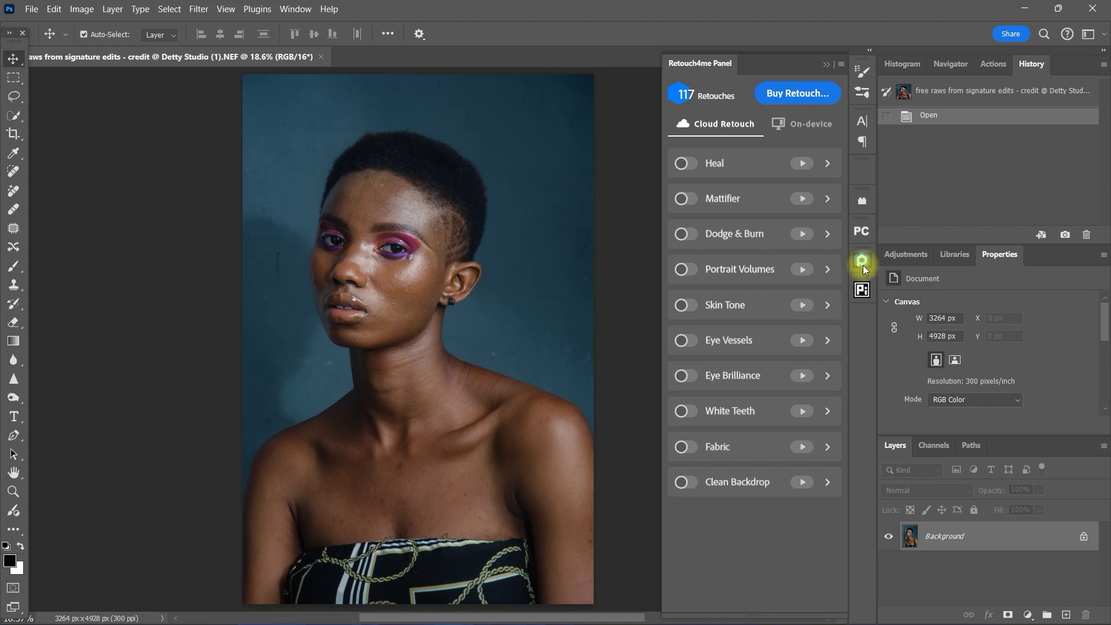
left_click(862, 264)
left_click(257, 9)
mouse_move(373, 97)
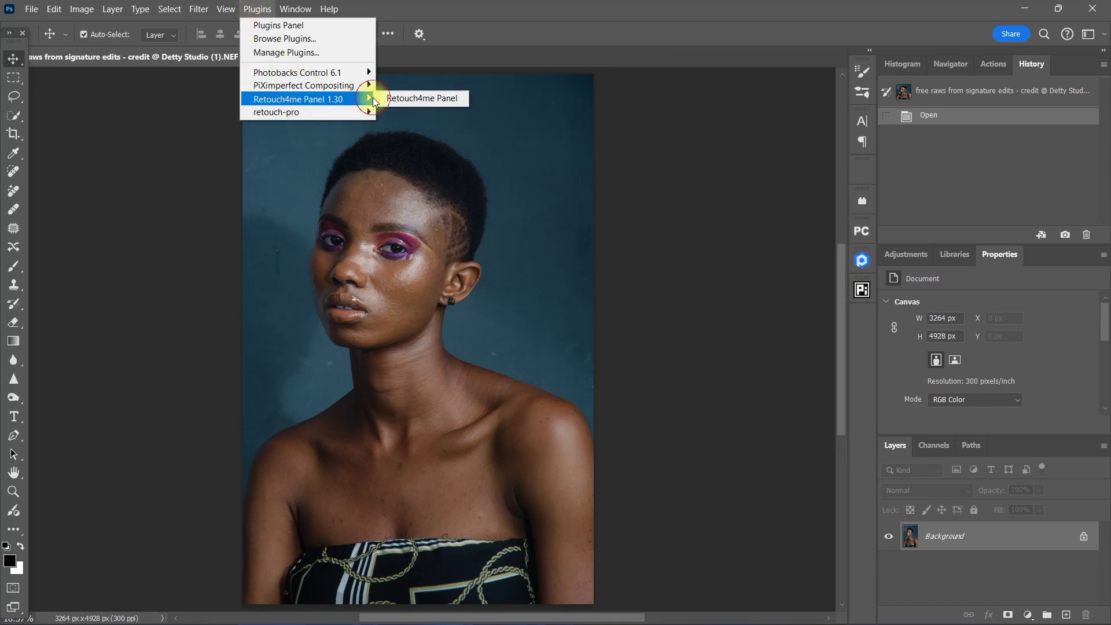
left_click(463, 101)
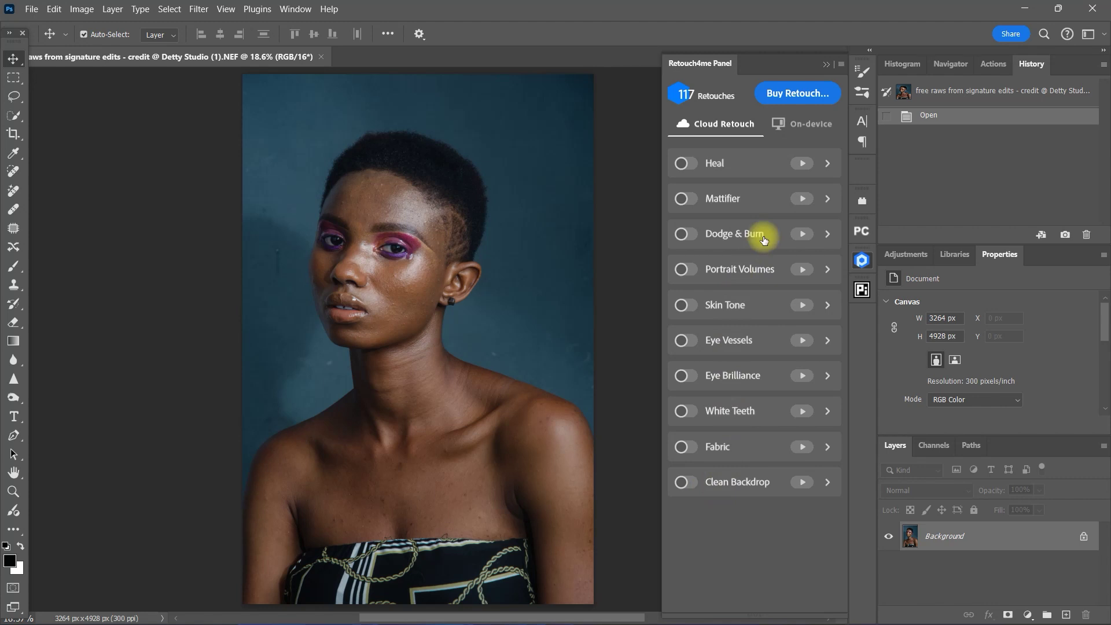
- Examine the adjustable settings of the Heal and Mattifier retouches
left_click(828, 164)
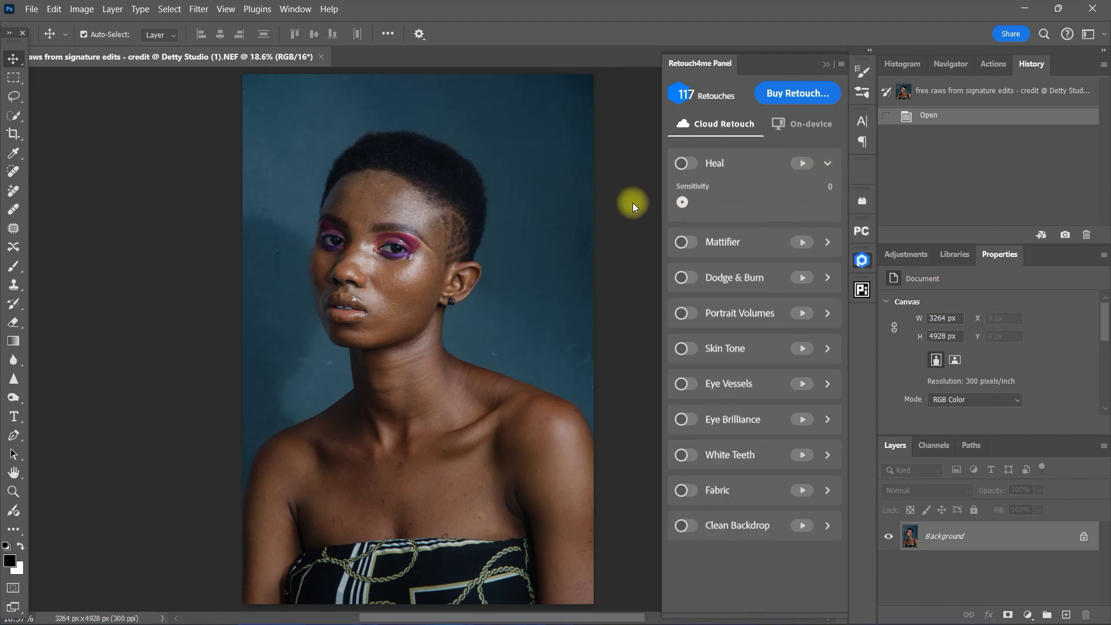
left_click(827, 164)
left_click(828, 200)
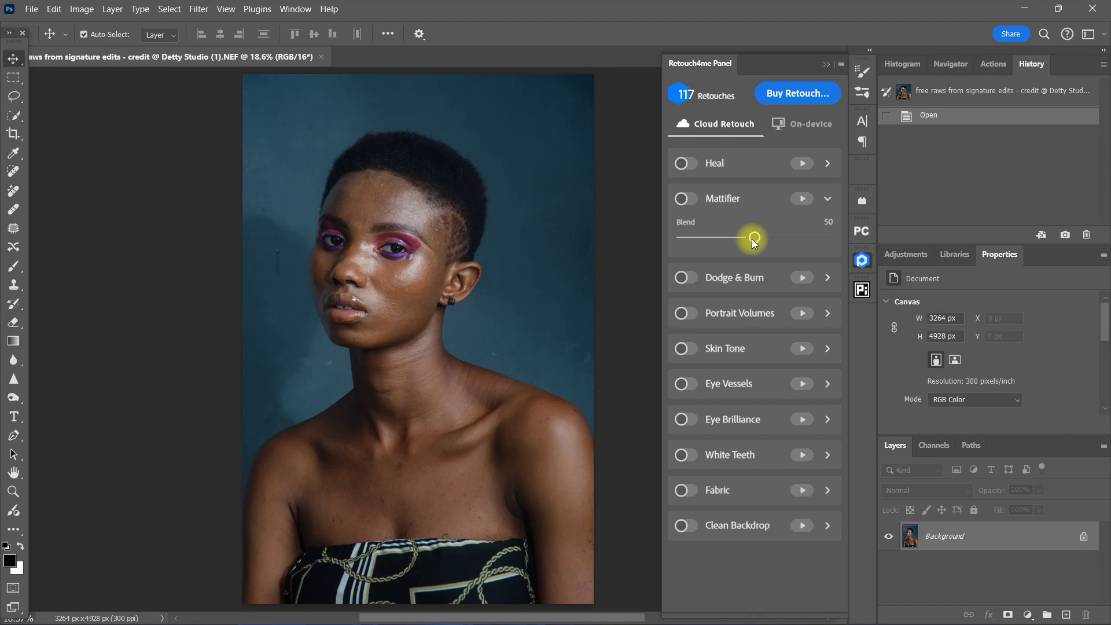
left_click(827, 199)
- Enable Heal with Sensitivity at 100 and run that retouch alone on the portrait
left_click(684, 164)
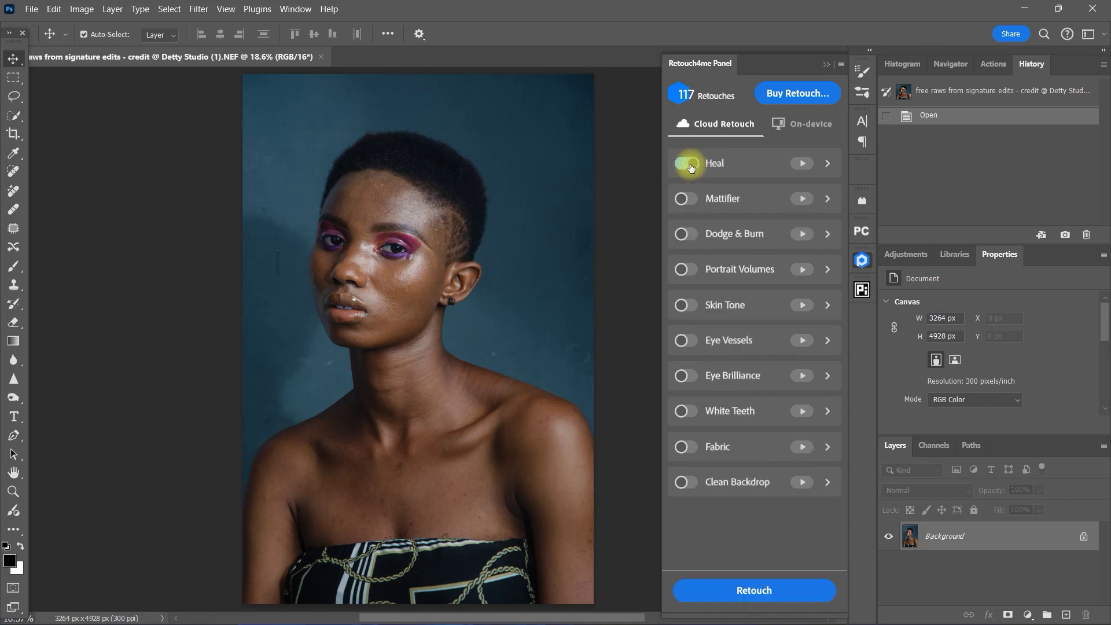
left_click(827, 163)
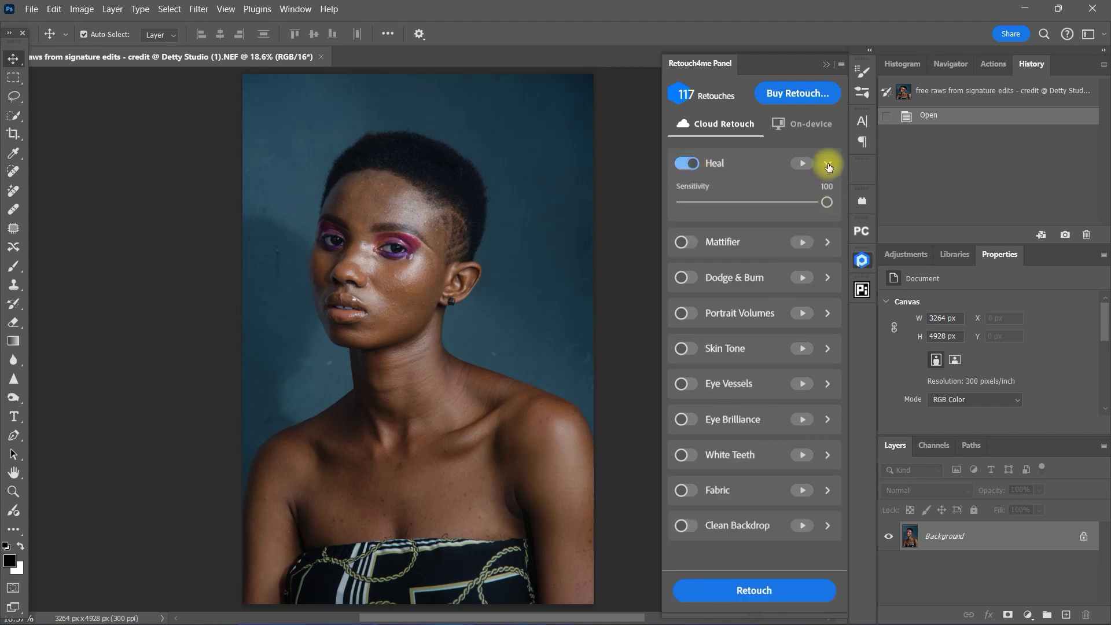
left_click(828, 165)
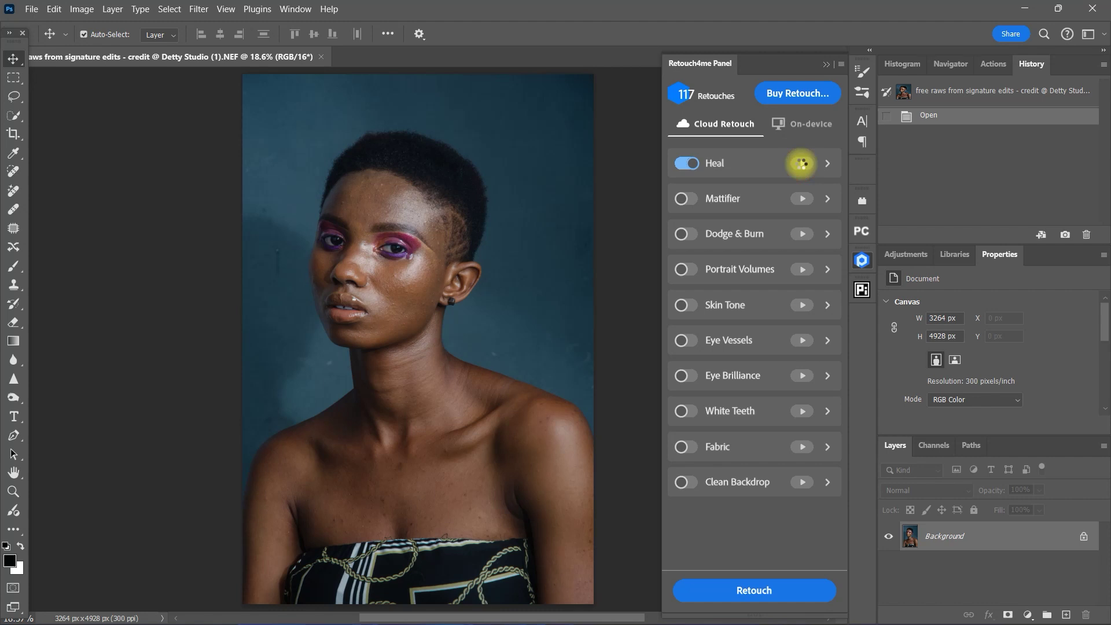
left_click(801, 164)
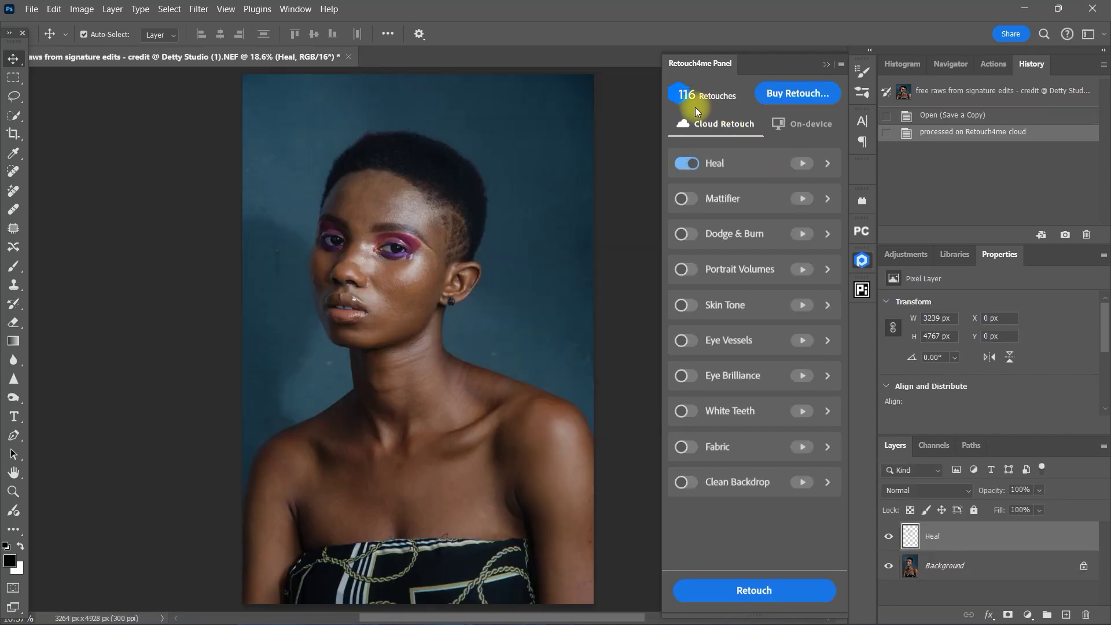
- Compare the portrait with and without the Heal layer, both as a whole and close up on the face
left_click(889, 537)
left_click(889, 537)
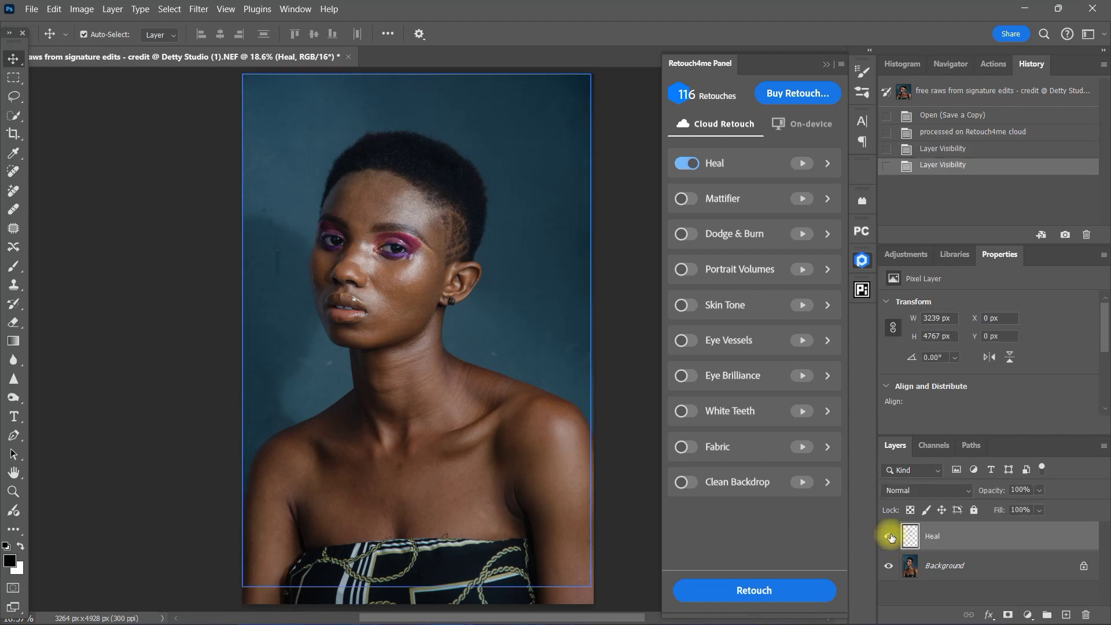
left_click(889, 537)
left_click(890, 537)
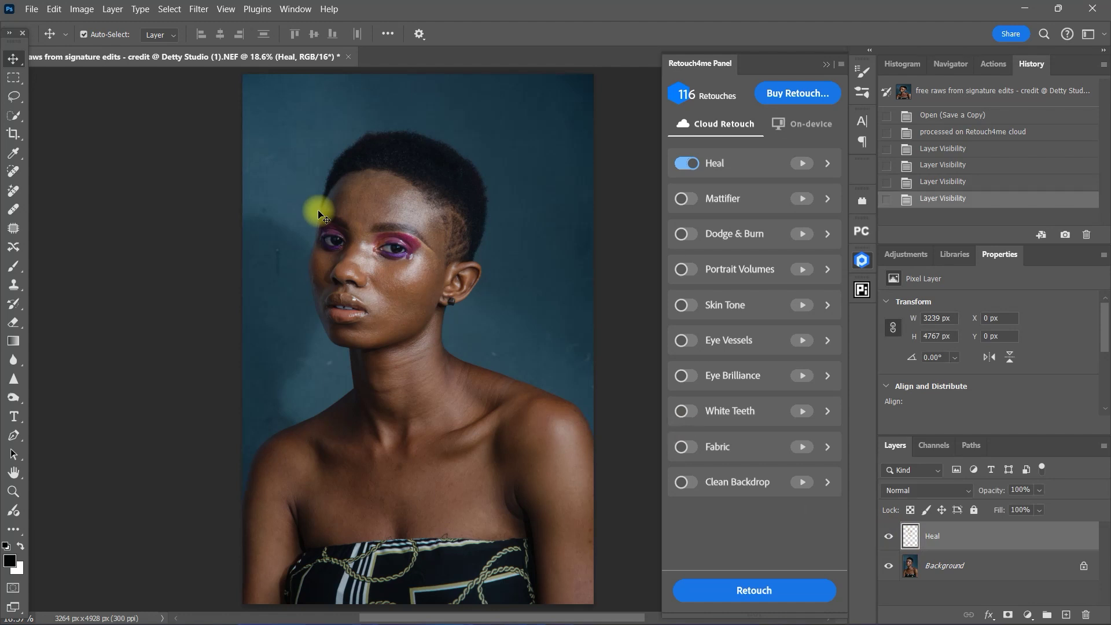
scroll(448, 252, "up", 12)
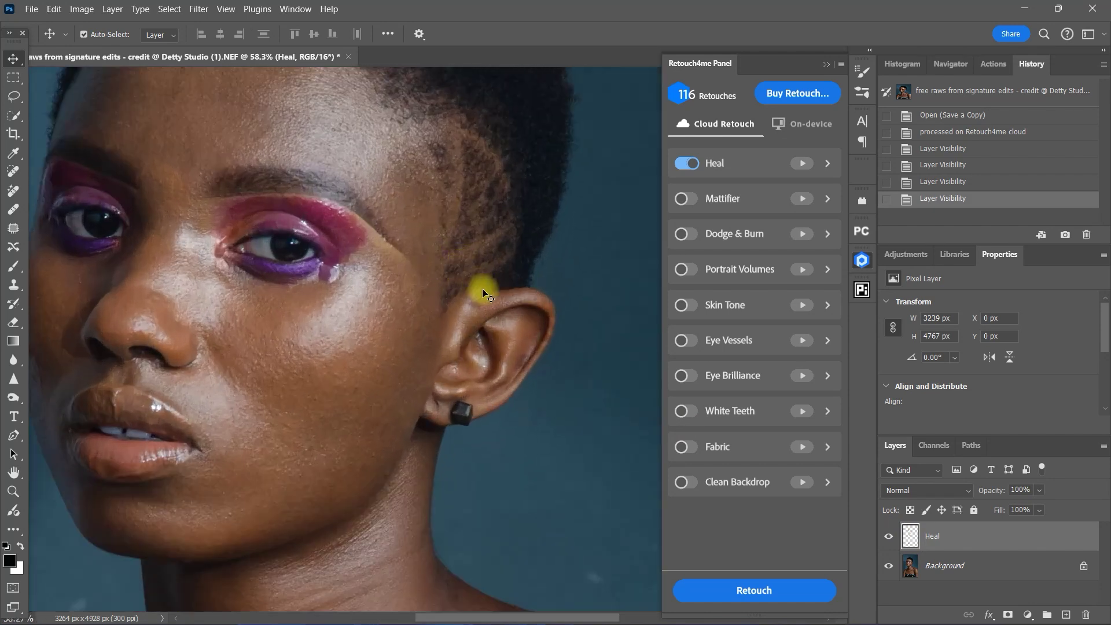
left_click_drag(482, 288, 580, 341)
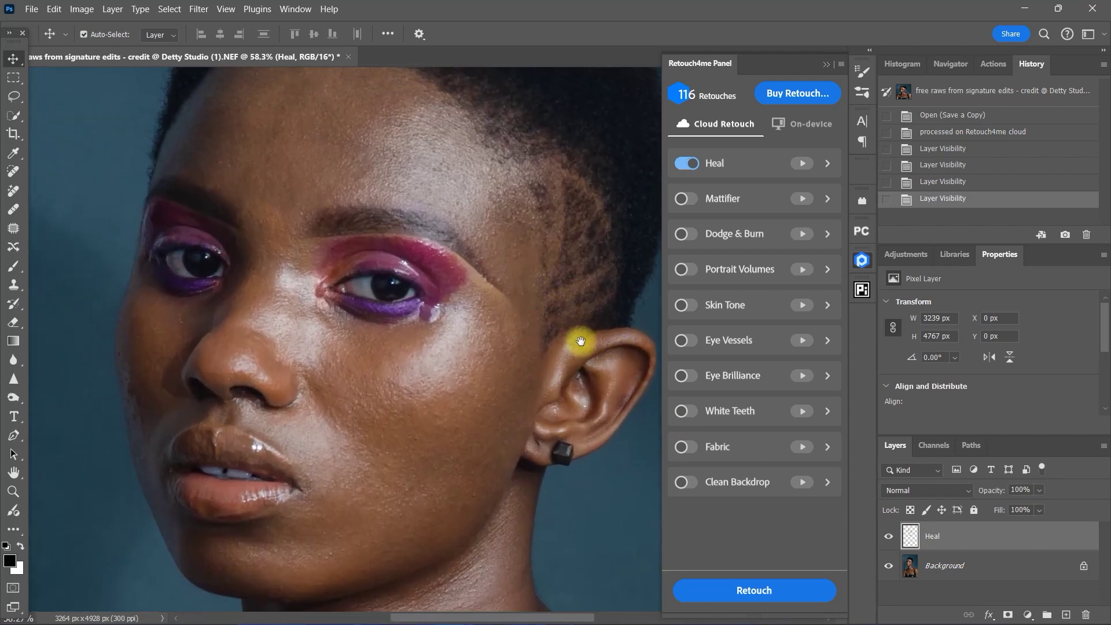
left_click(890, 537)
left_click(890, 538)
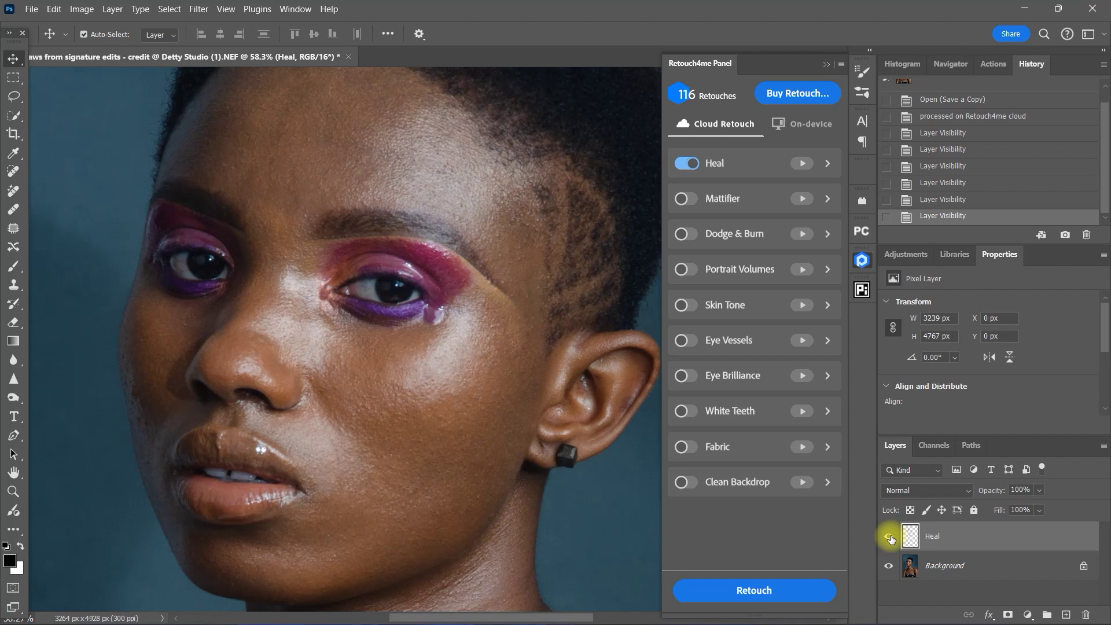
left_click(890, 538)
left_click(890, 537)
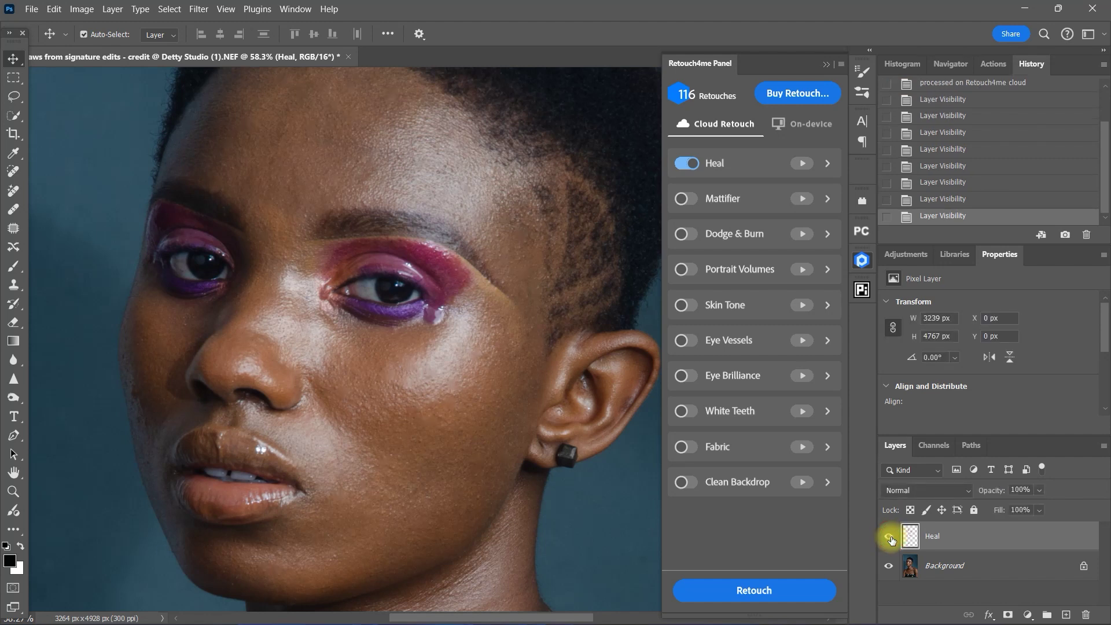
key("ctrl+0")
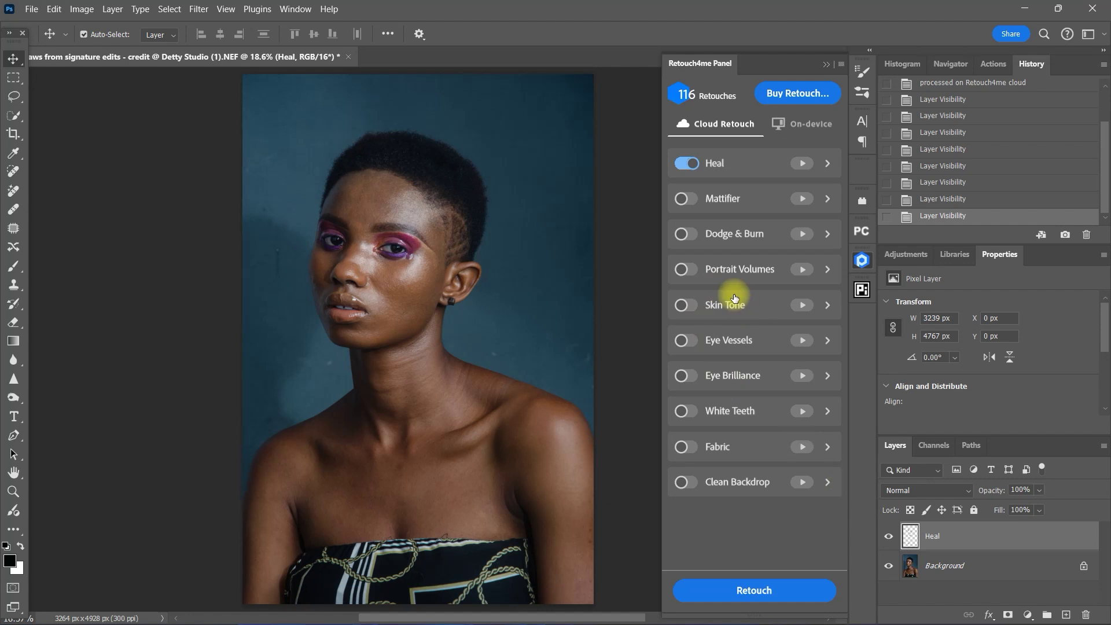
- Enable Mattifier at Blend 50 and Dodge & Burn with its Blend set to 140
left_click(686, 200)
left_click(828, 199)
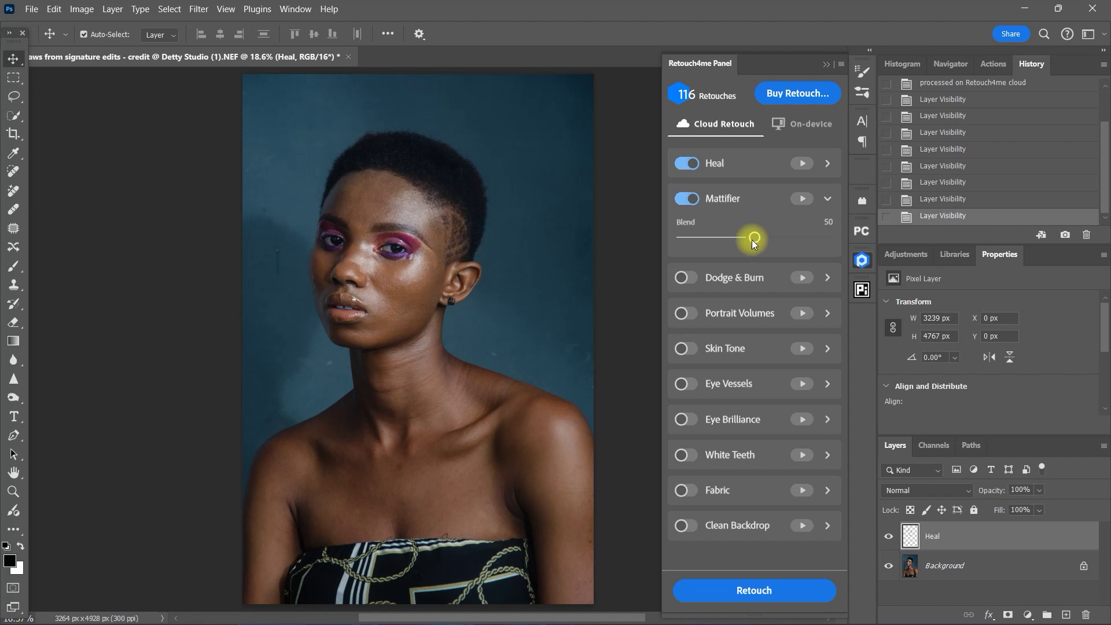
left_click(828, 201)
left_click(686, 234)
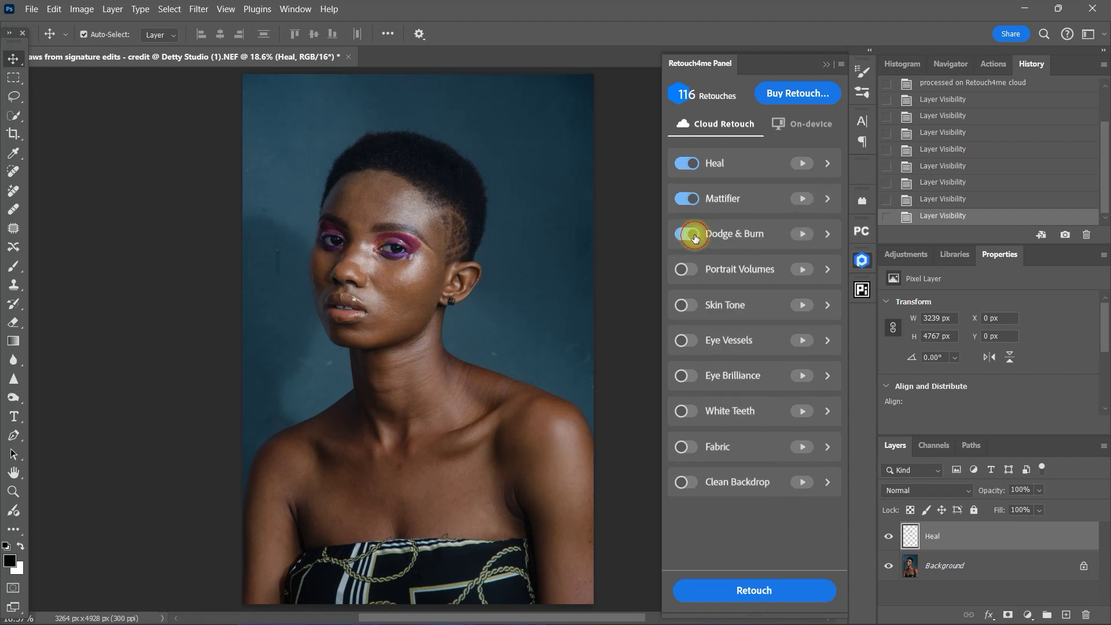
left_click(827, 234)
left_click_drag(763, 272, 782, 275)
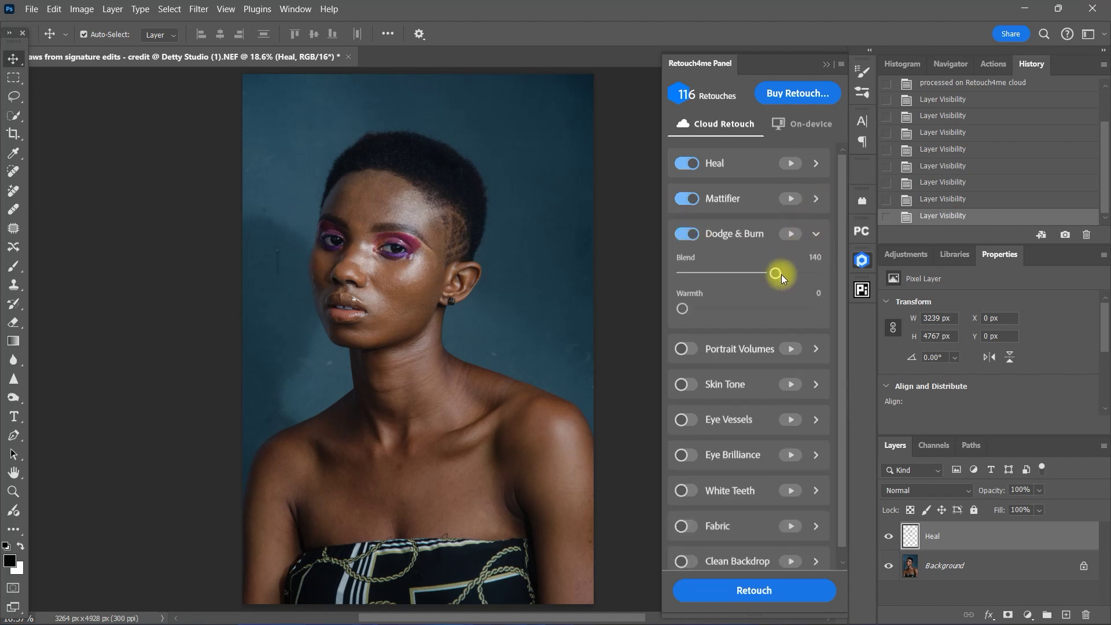
left_click(816, 234)
- Enable Portrait Volumes at Blend 50 and turn on Skin Tone
left_click(685, 269)
left_click(834, 270)
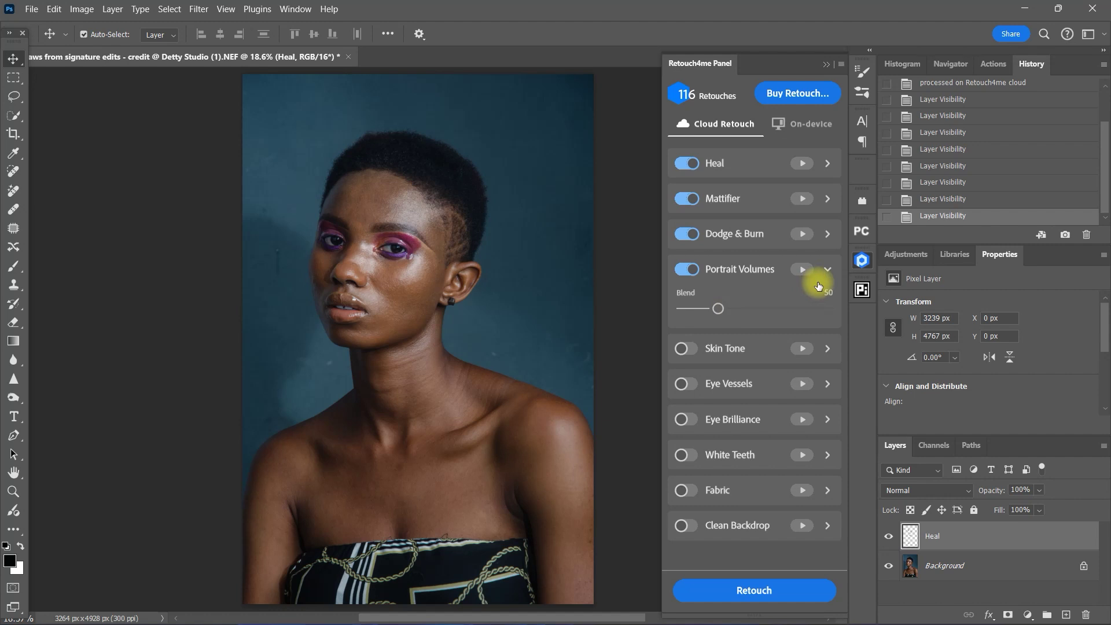
left_click(829, 271)
left_click(686, 305)
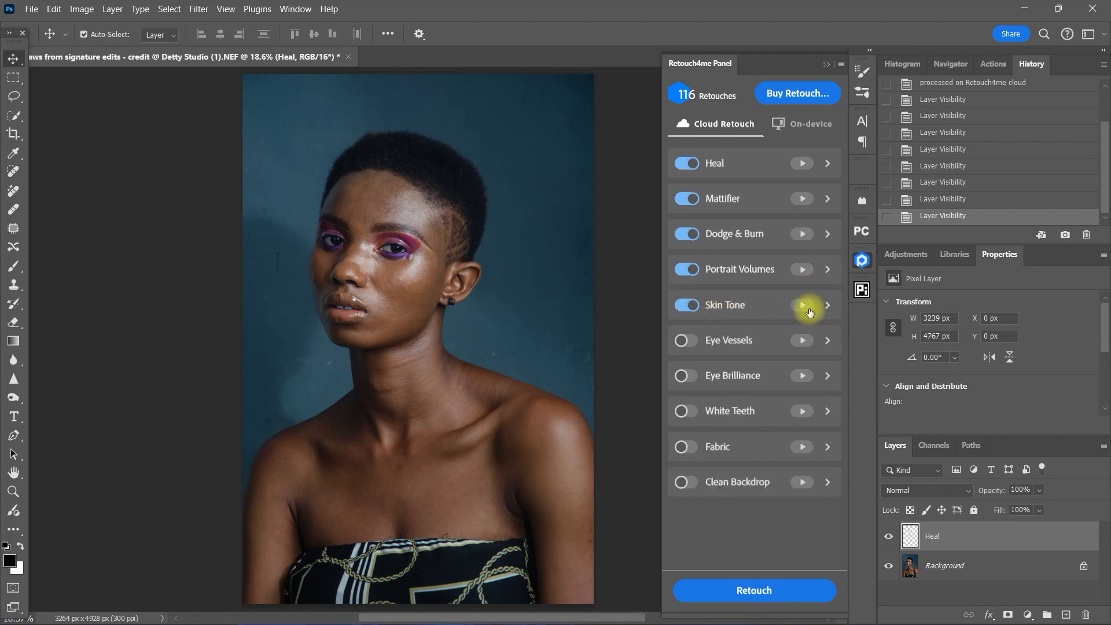
- Check the Skin Tone settings and enable Eye Vessels at Blend 100
left_click(828, 307)
left_click(828, 307)
left_click(686, 340)
left_click(828, 341)
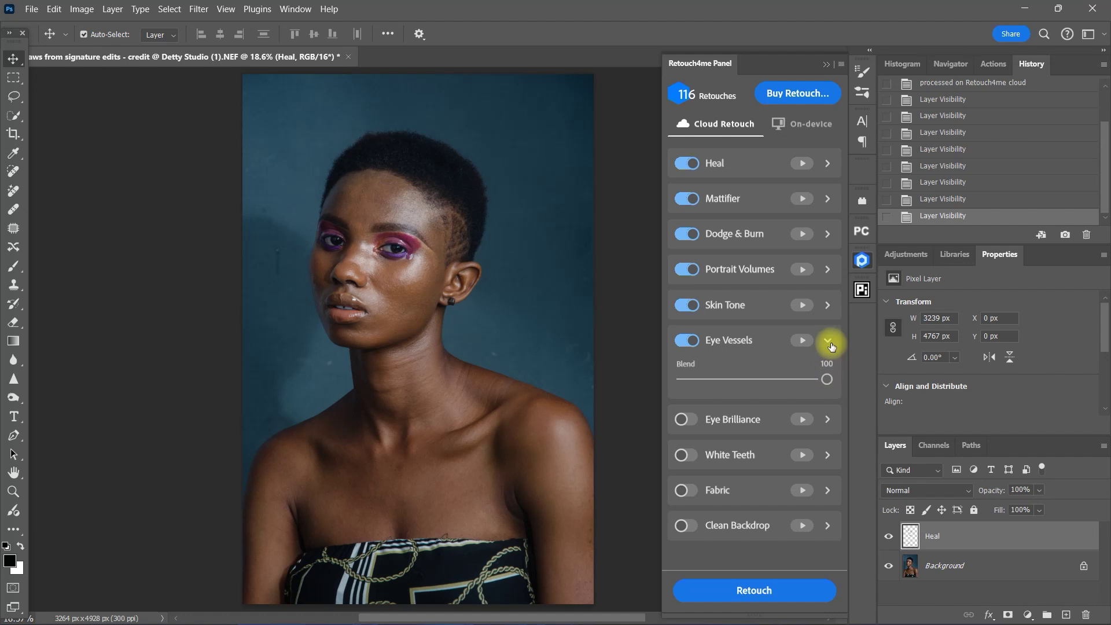
left_click(829, 343)
- Enable Eye Brilliance and lower its Blend slightly below 100
left_click(687, 376)
left_click(828, 375)
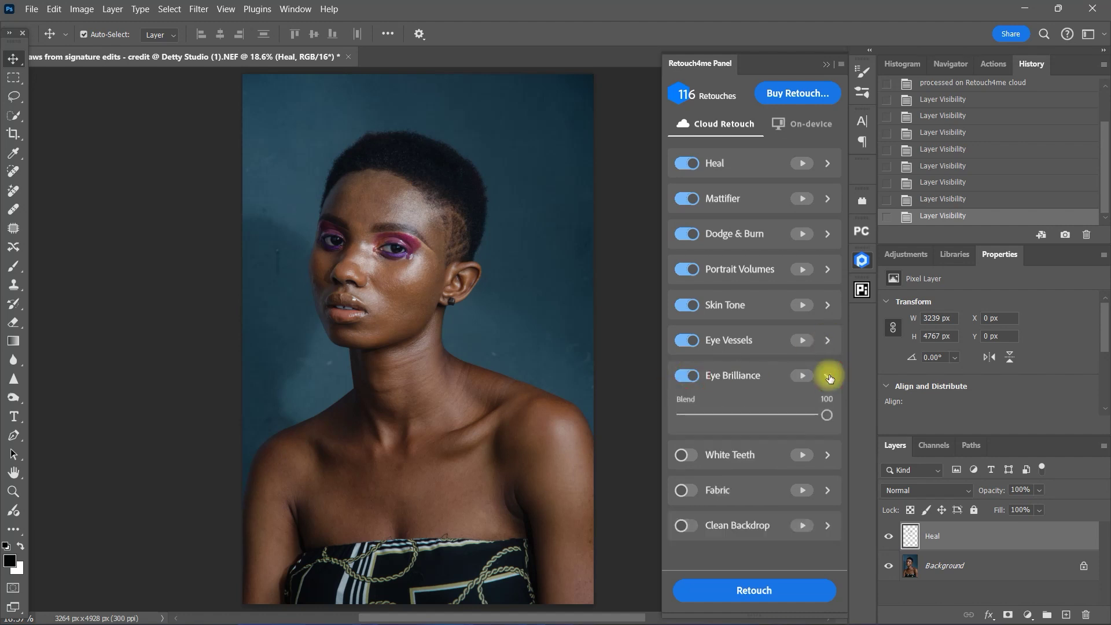
left_click_drag(826, 414, 805, 417)
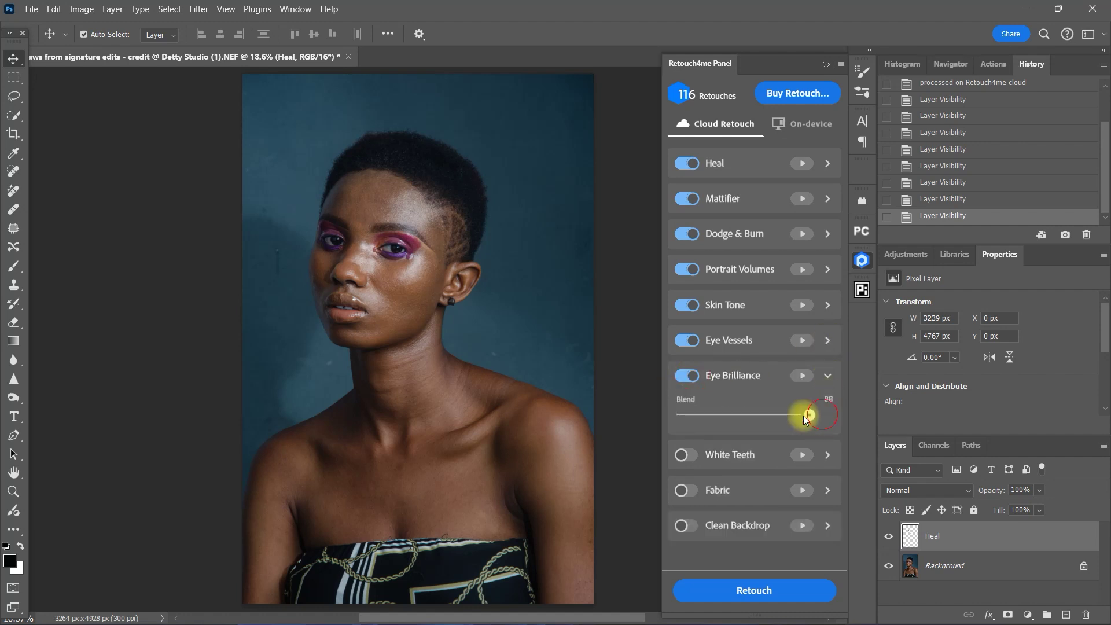
left_click(827, 375)
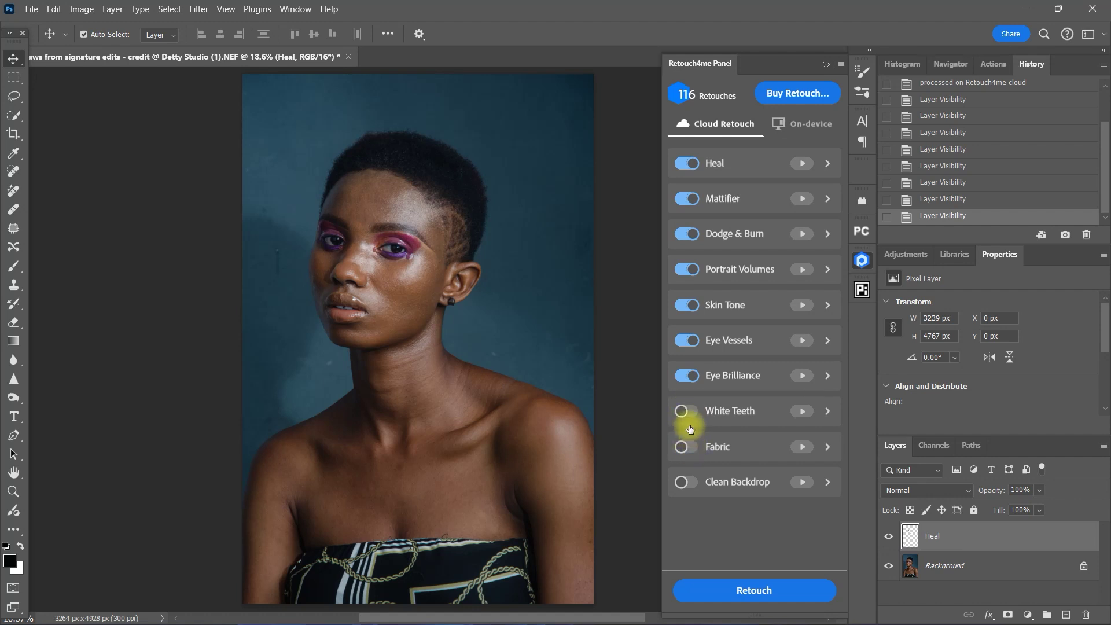
- Enable Clean Backdrop with Automask turned off and run all the enabled cloud retouches on the portrait
left_click(683, 482)
left_click(826, 483)
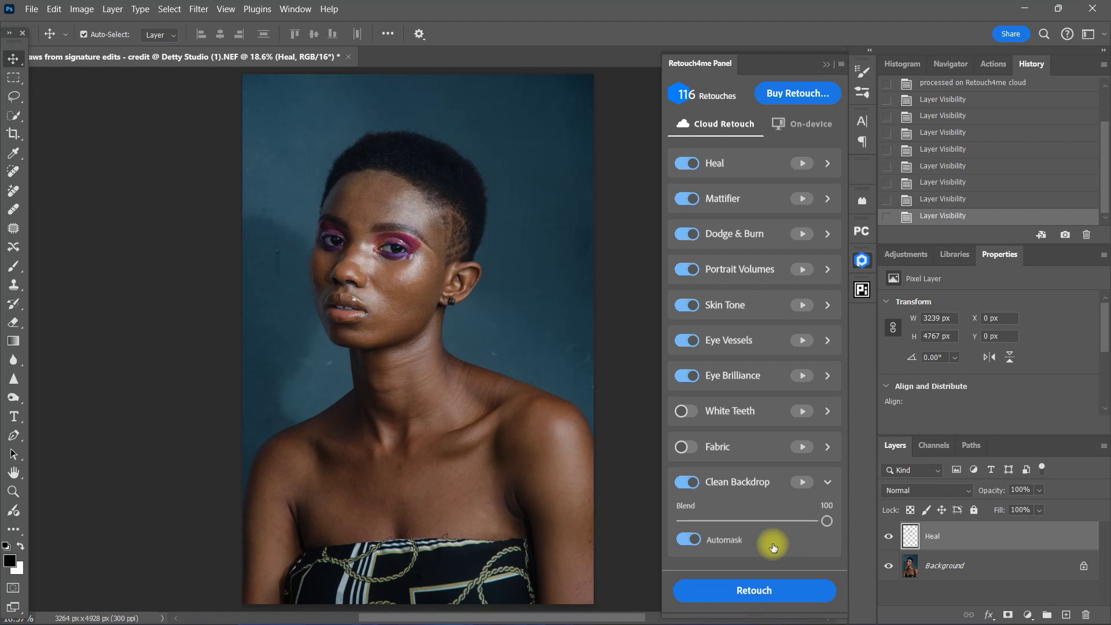
left_click(686, 539)
left_click(828, 482)
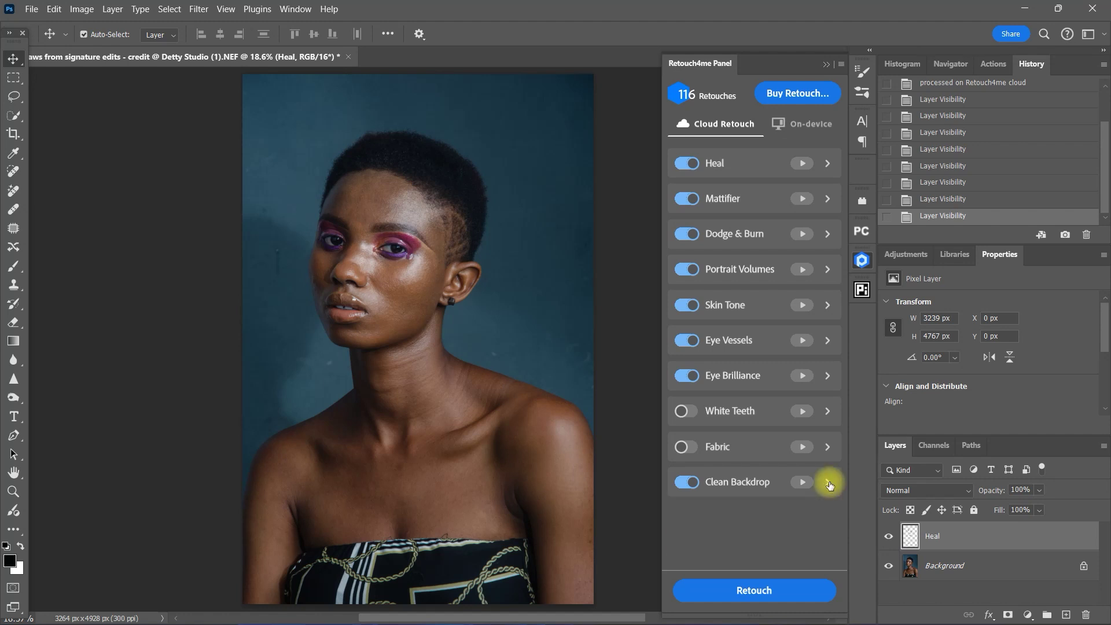
left_click(794, 592)
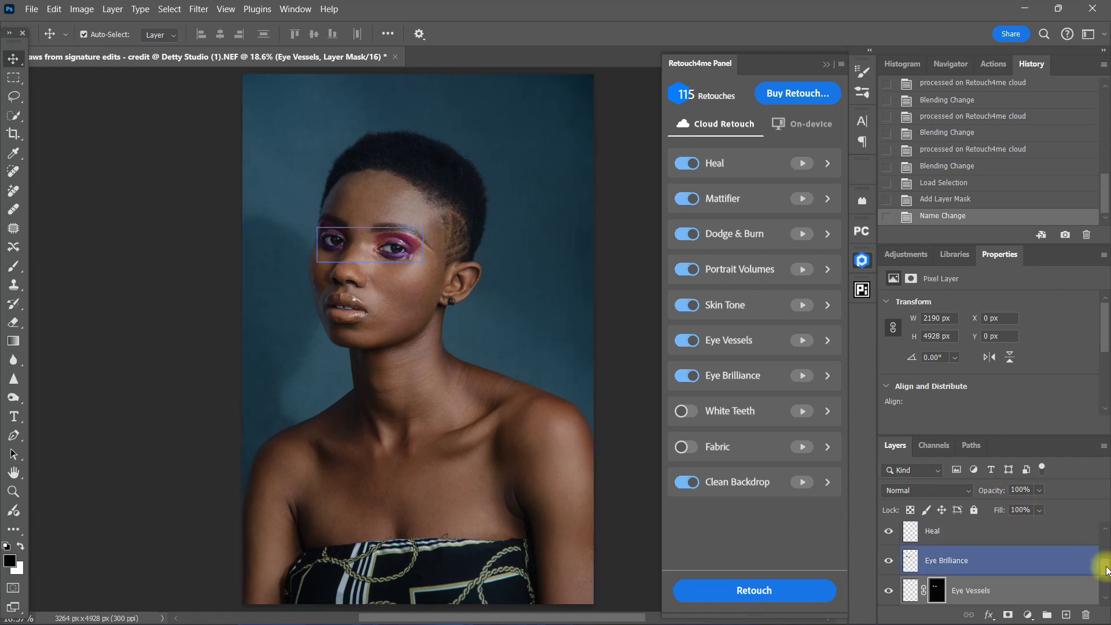
- Select all the retouch layers from Portrait Volumes down to the lowest Heal layer above Background and group them
left_click_drag(1105, 566, 1110, 590)
scroll(1105, 590, "up", 5)
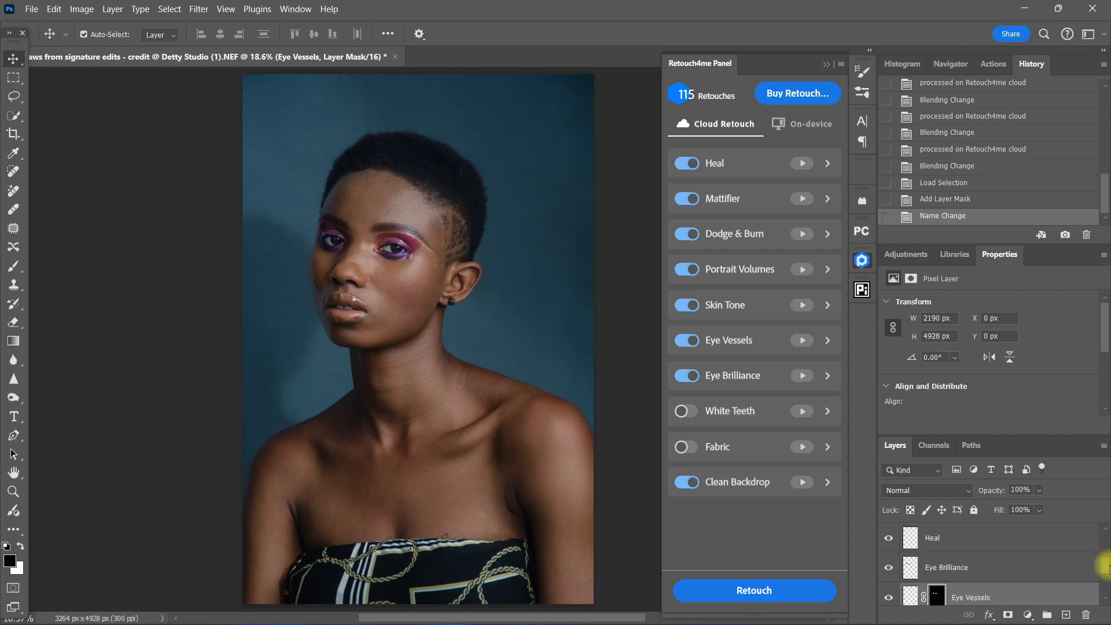
left_click(1030, 534)
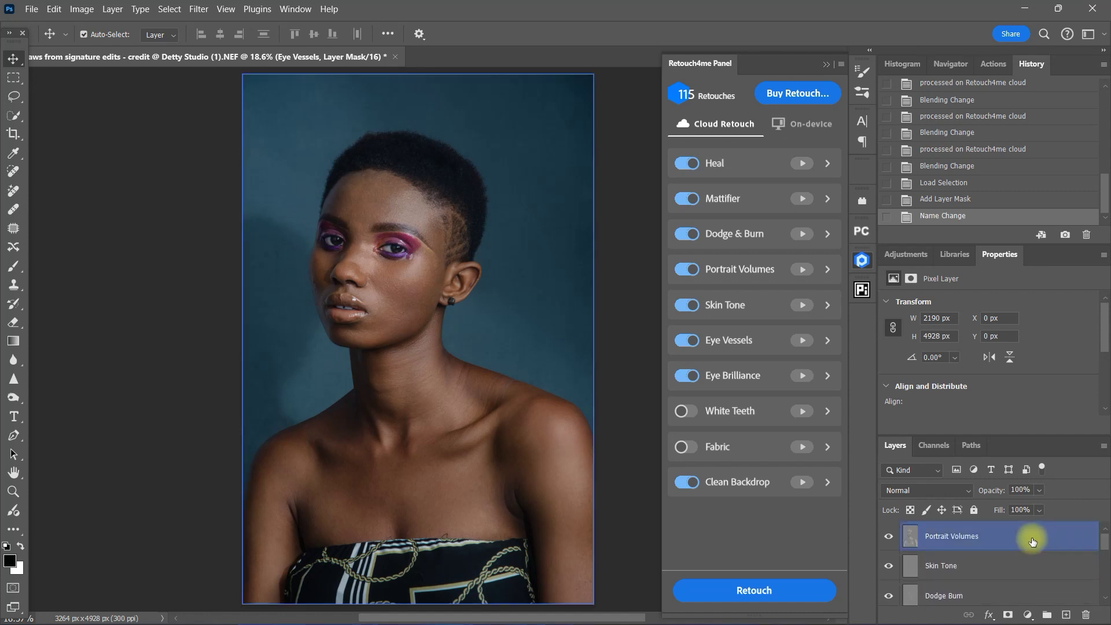
scroll(1033, 541, "down", 3)
left_click(1034, 538)
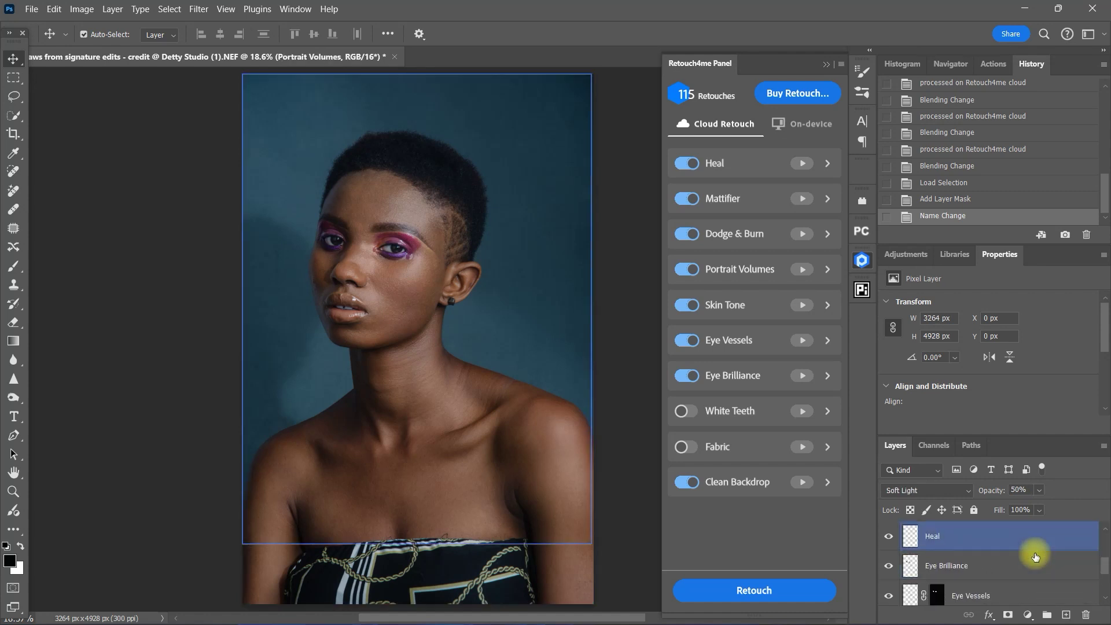
scroll(1035, 549, "down", 1)
left_click(1035, 559)
scroll(1036, 559, "down", 2)
left_click(1037, 572, "shift")
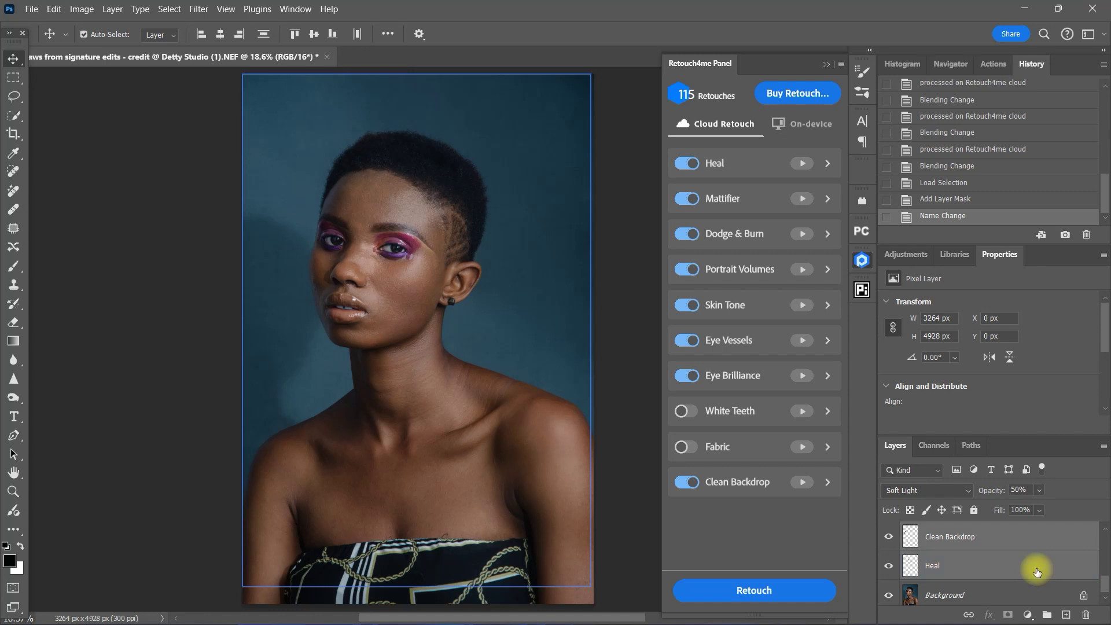
key("ctrl+g")
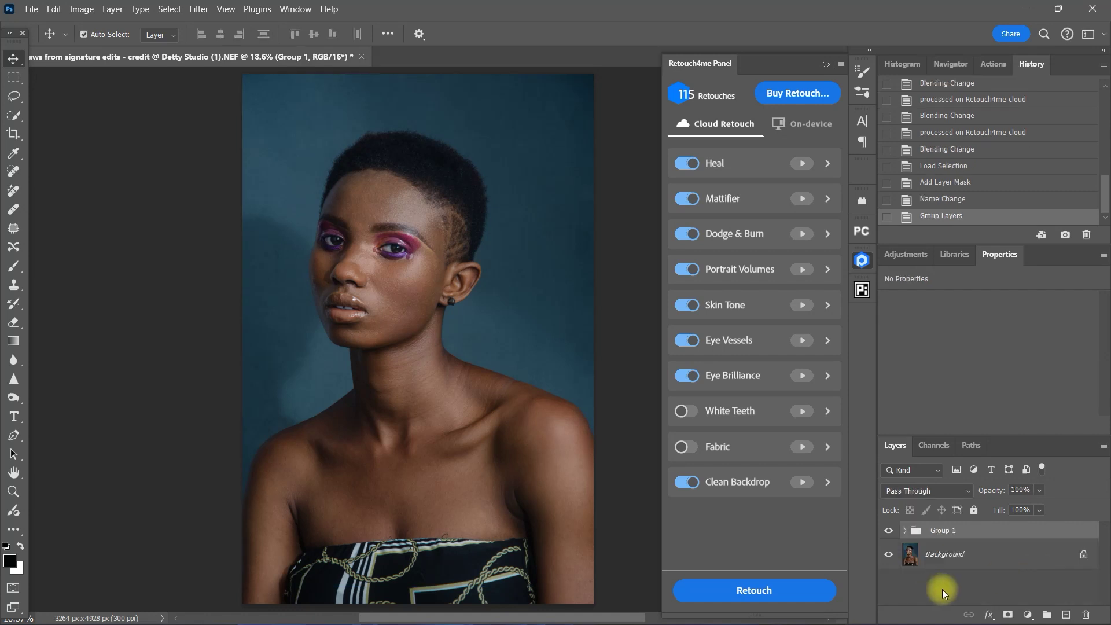
- Compare the whole portrait with and without the group of retouch layers
left_click(888, 530)
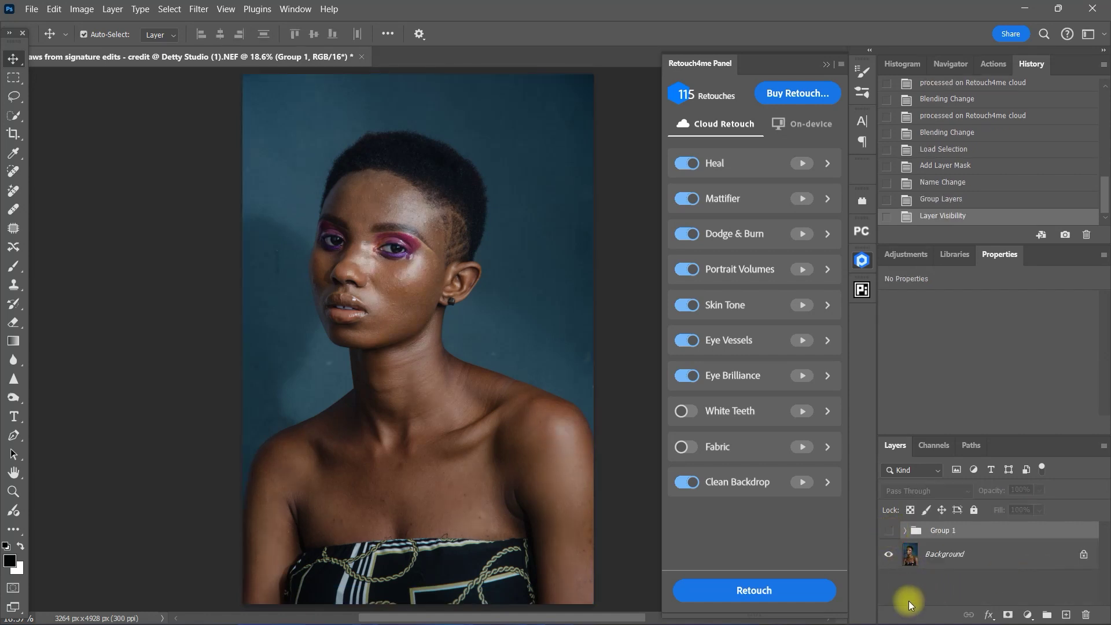
left_click(889, 530)
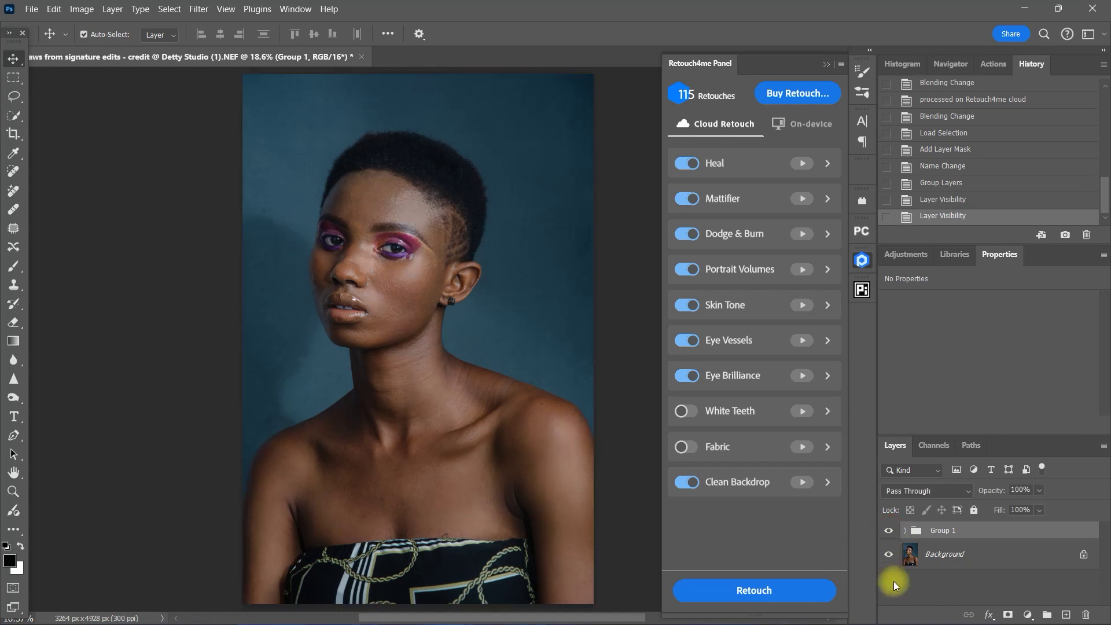
left_click(888, 530)
left_click(888, 531)
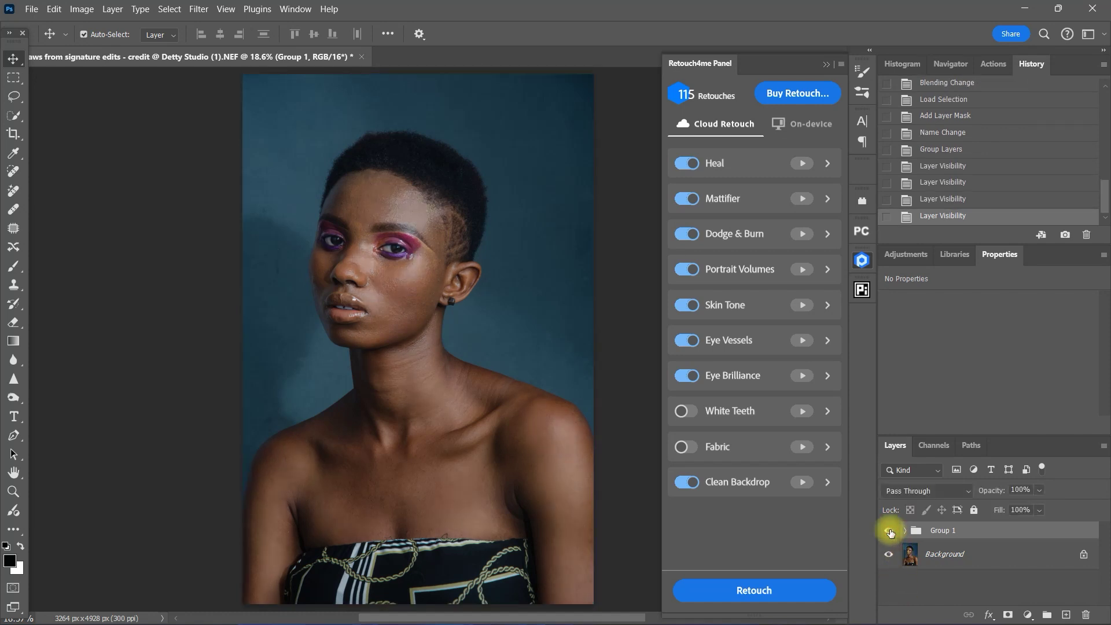
- Compare the face close up with the retouch group hidden and shown
scroll(414, 273, "up", 11)
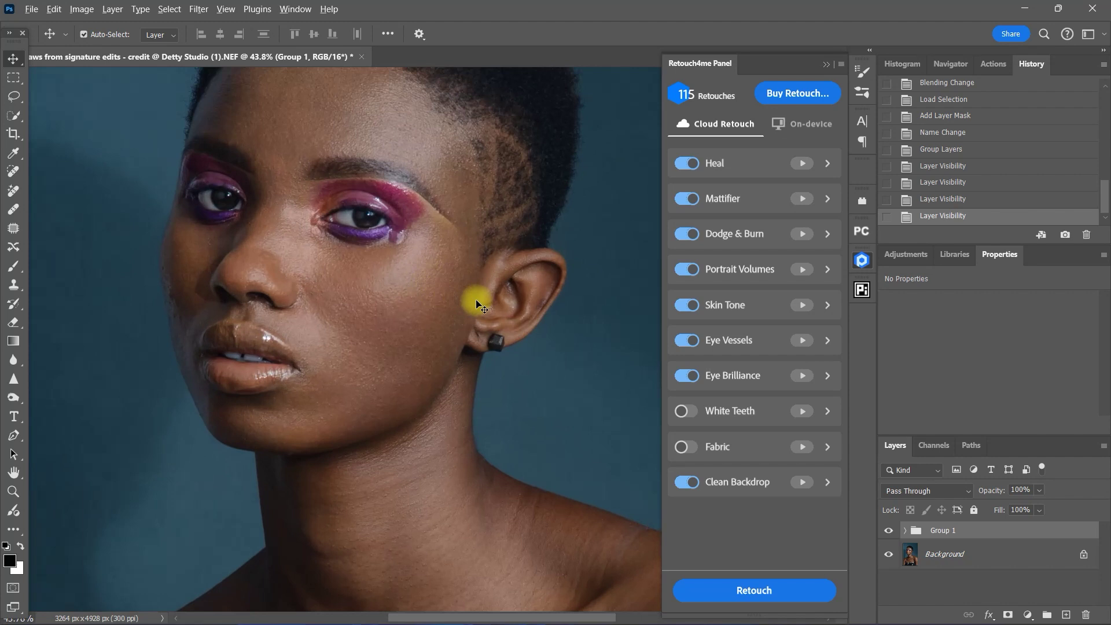
left_click_drag(505, 311, 584, 404)
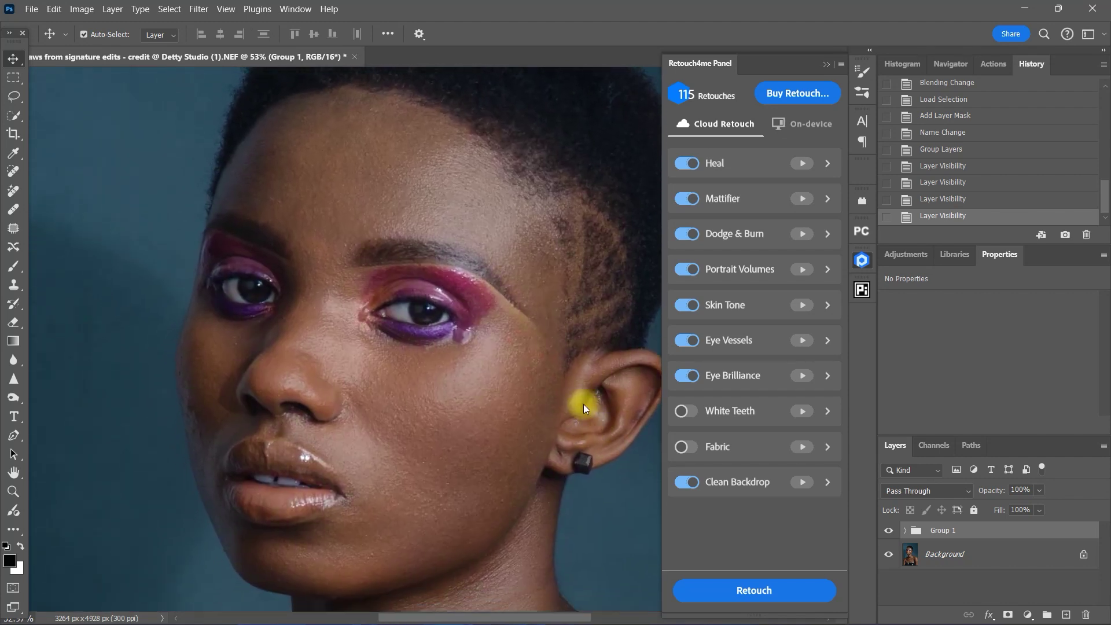
left_click(888, 530)
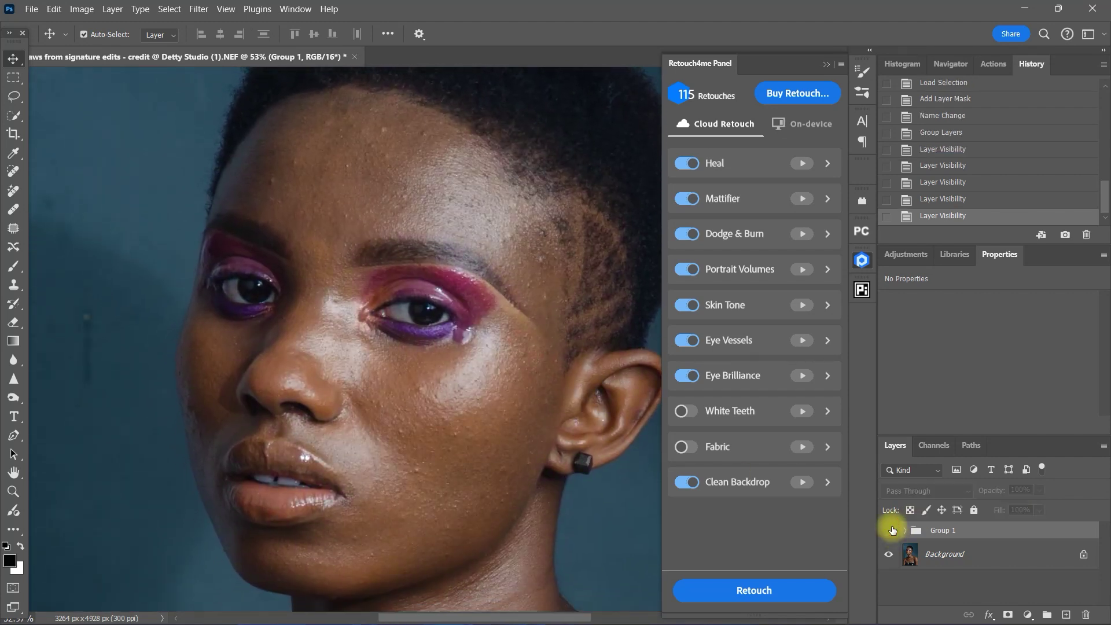
left_click(889, 530)
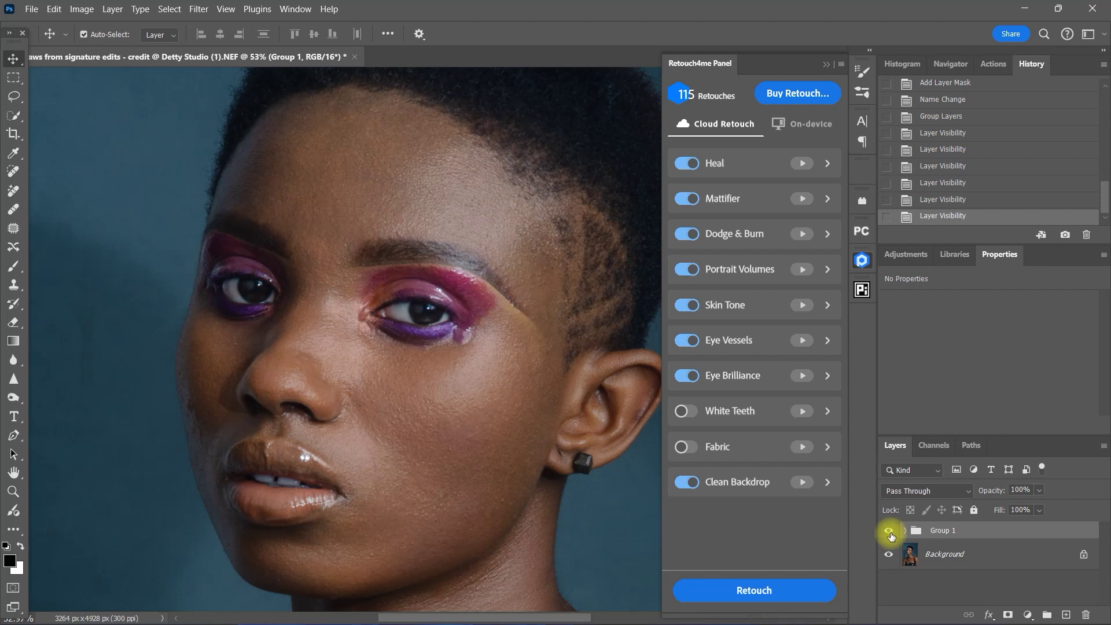
left_click(889, 531)
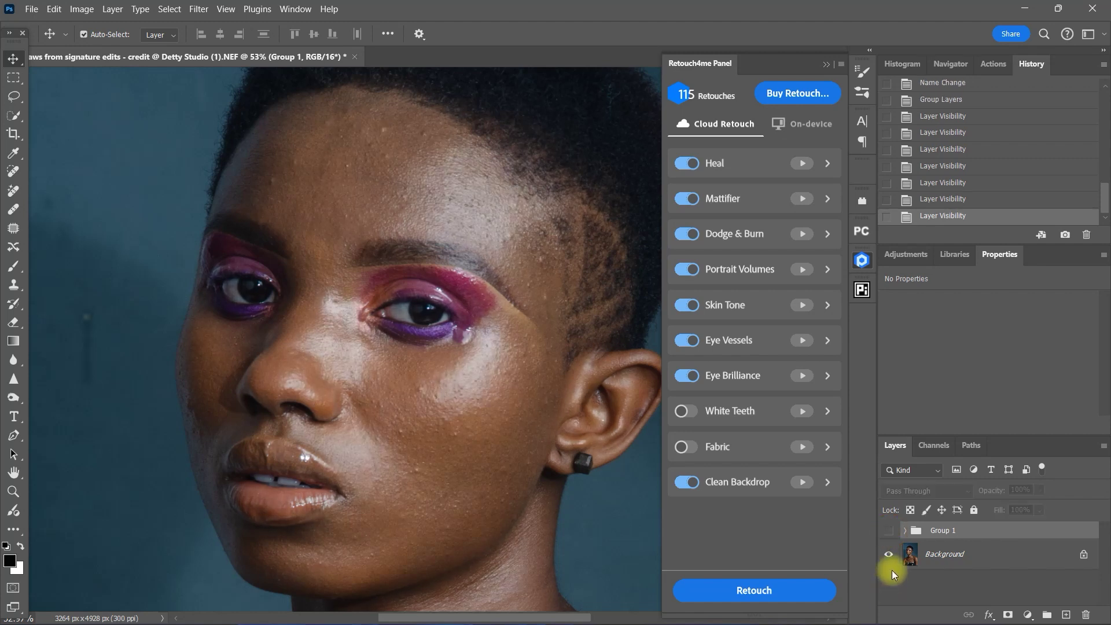
left_click(892, 533)
- Fit the full portrait on screen and check the retouch group's overall effect again
key("ctrl+0")
left_click(888, 532)
left_click(888, 532)
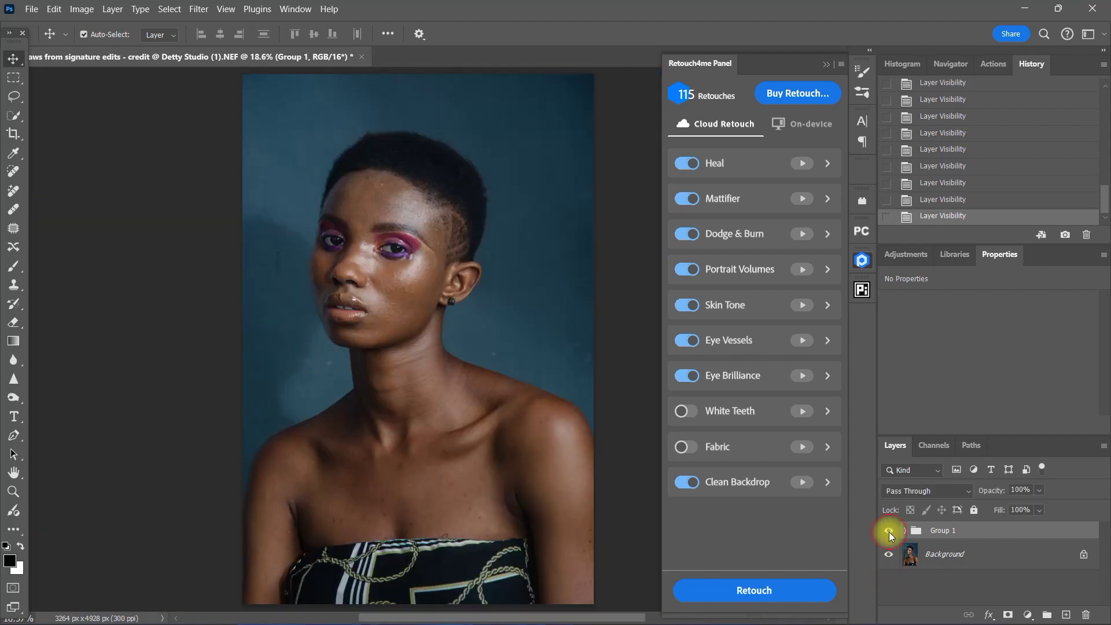
left_click(889, 532)
left_click(889, 532)
- Reduce the opacity of the Mattifier layer inside the retouch group to 25% and collapse the group
left_click(904, 531)
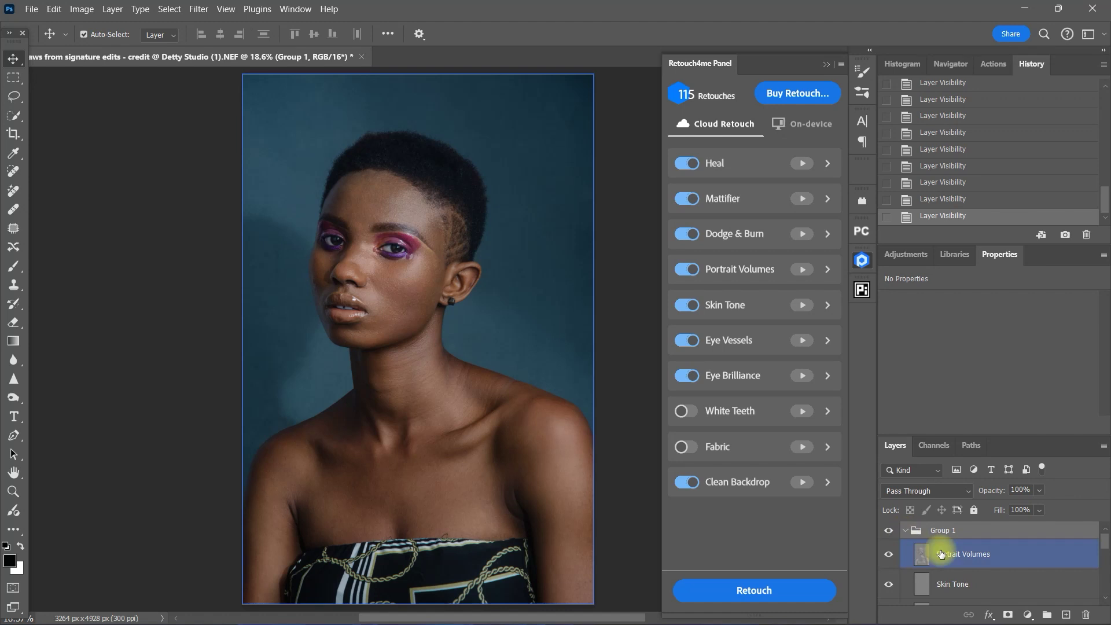
scroll(1007, 558, "down", 2)
left_click(1001, 588)
left_click(889, 571)
left_click(889, 570)
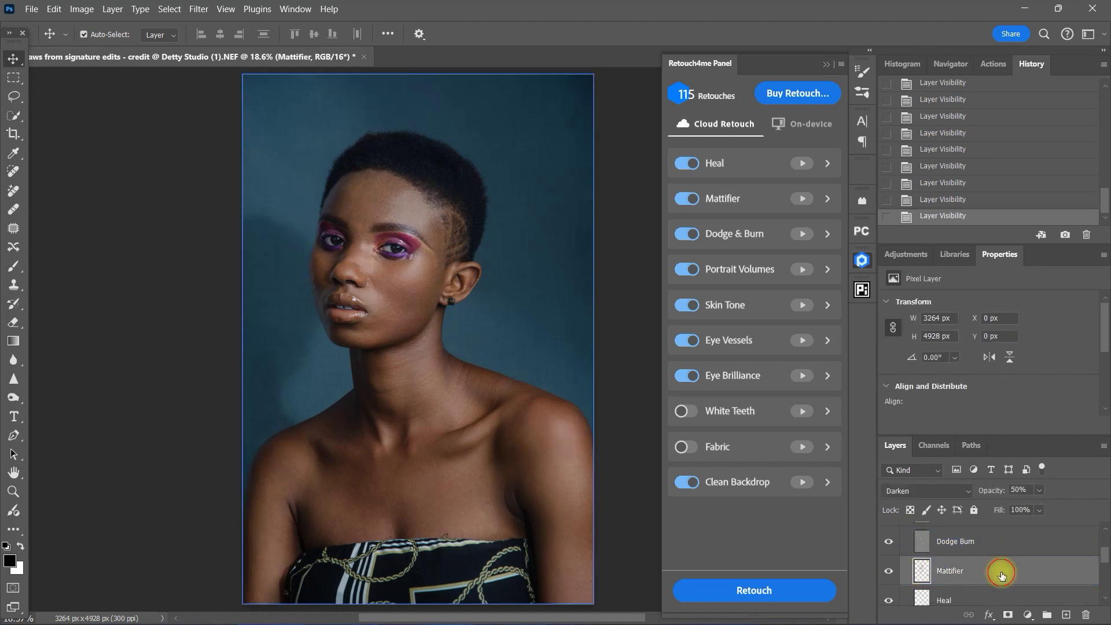
left_click(1038, 492)
left_click_drag(1048, 507, 1007, 509)
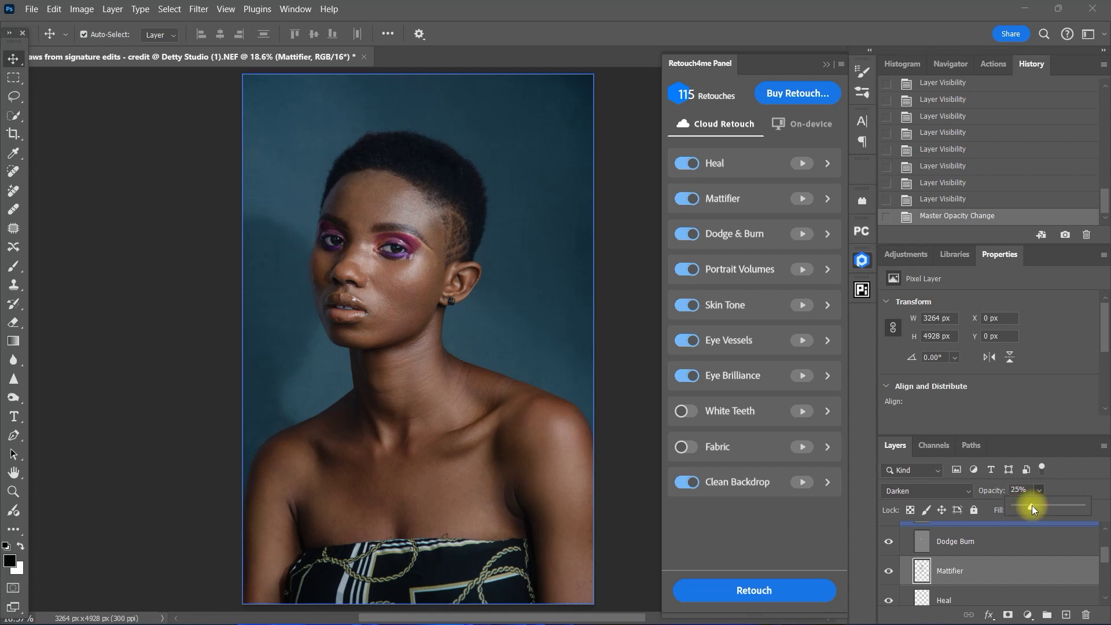
left_click(1039, 490)
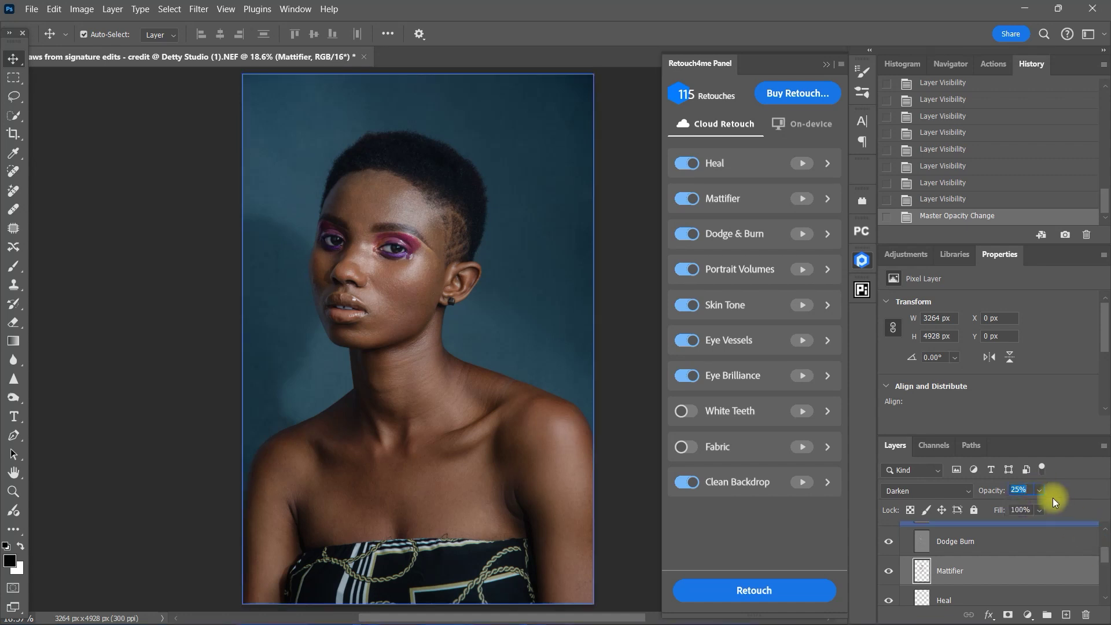
left_click(1029, 490)
left_click_drag(1108, 556, 1099, 537)
left_click(904, 531)
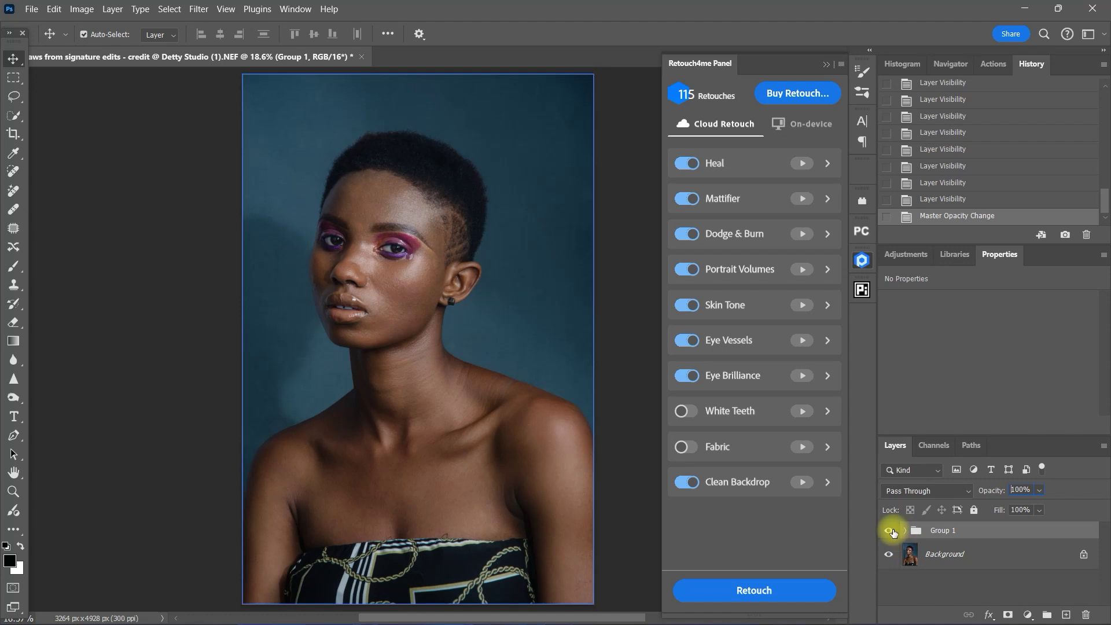
- Compare the full portrait before and after retouching with the reduced Mattifier opacity
left_click(890, 530)
left_click(890, 531)
left_click(889, 530)
left_click(888, 530)
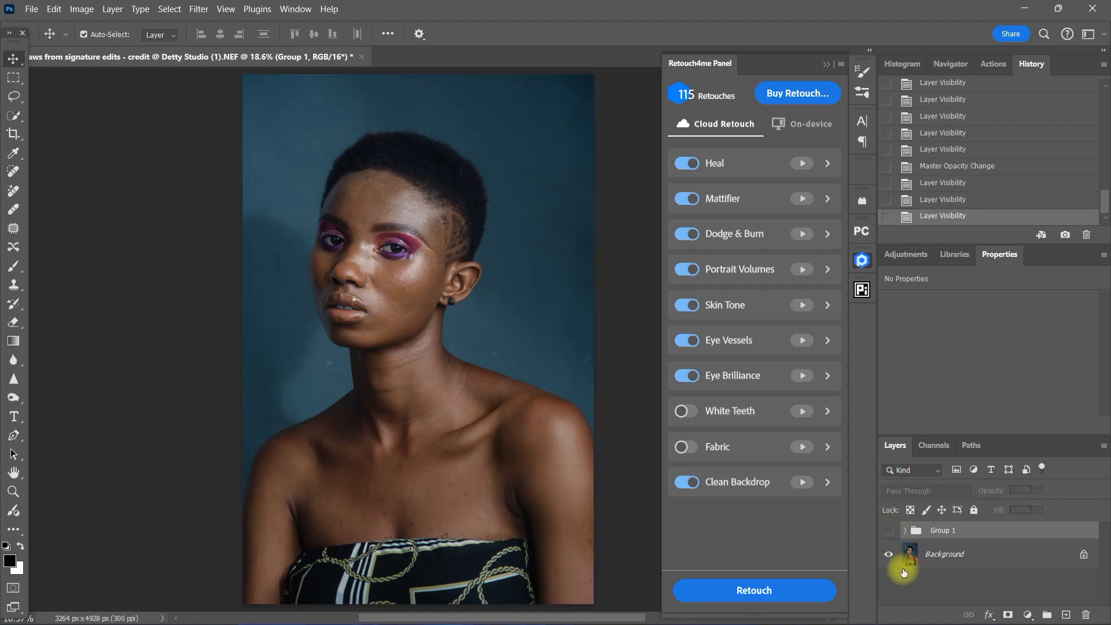
left_click(888, 530)
left_click(888, 530)
- Examine the skin of the face close up with and without the retouch group after the Mattifier adjustment
scroll(408, 269, "up", 10)
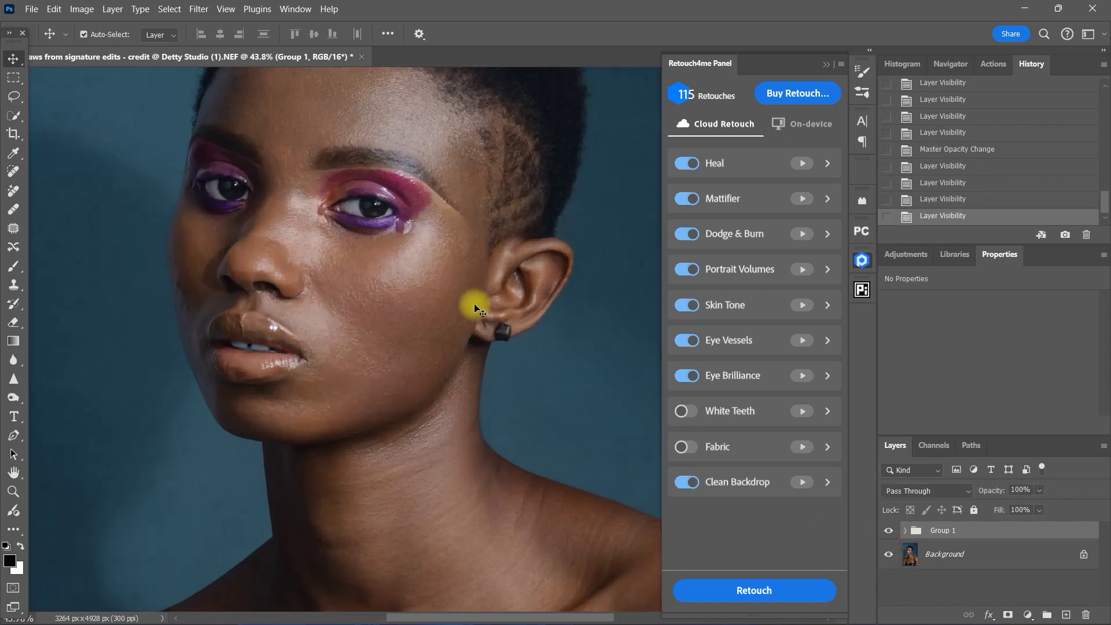
left_click_drag(549, 317, 616, 448)
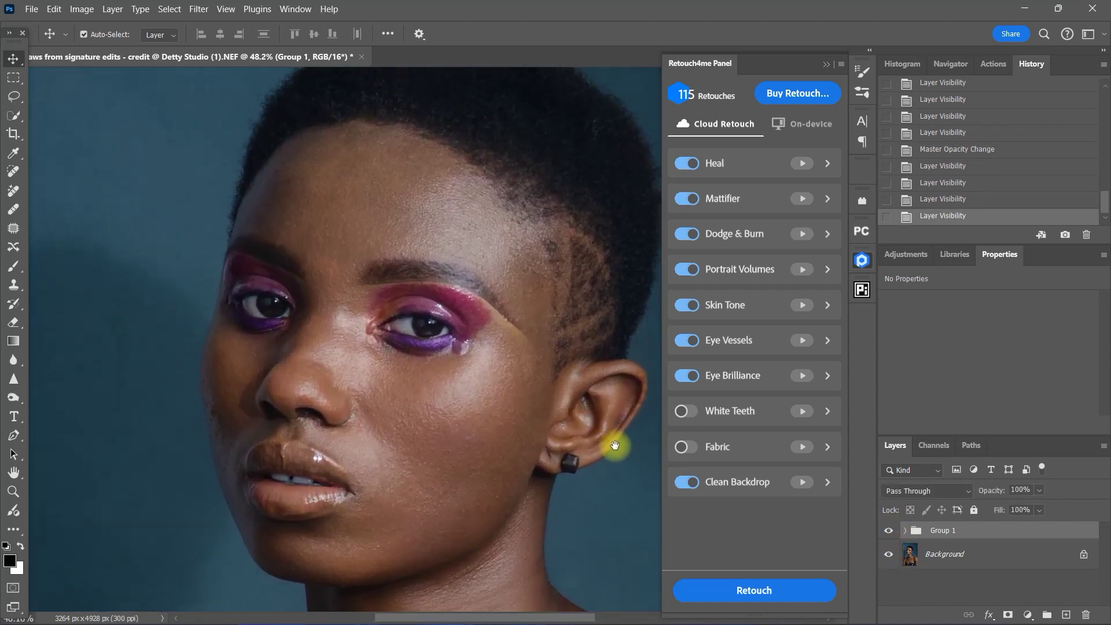
left_click(888, 530)
left_click(888, 530)
left_click(889, 530)
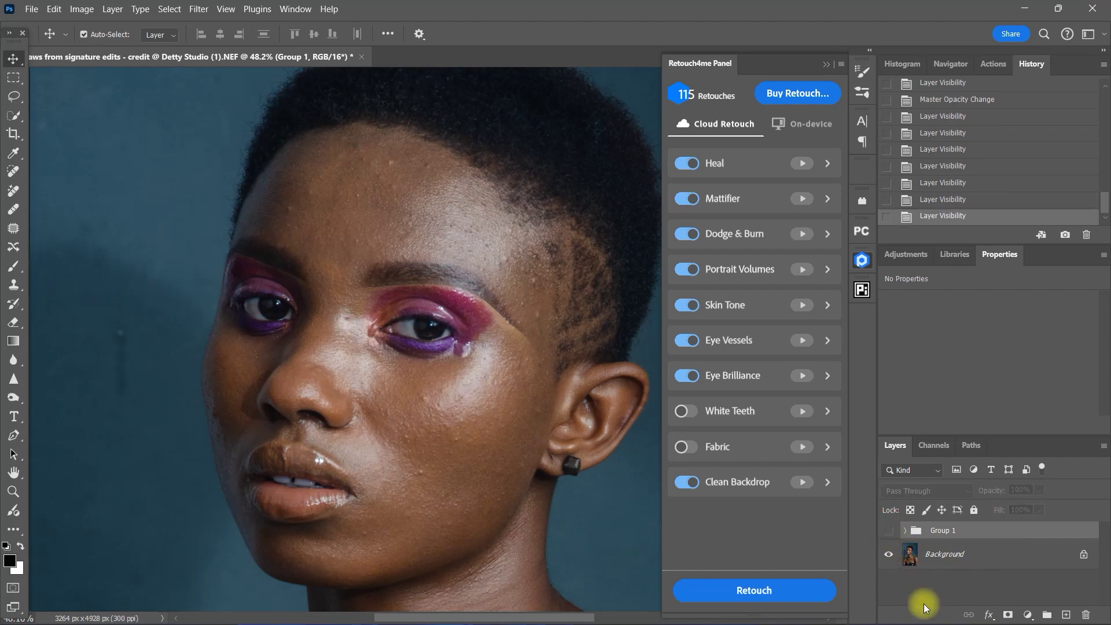
left_click(890, 530)
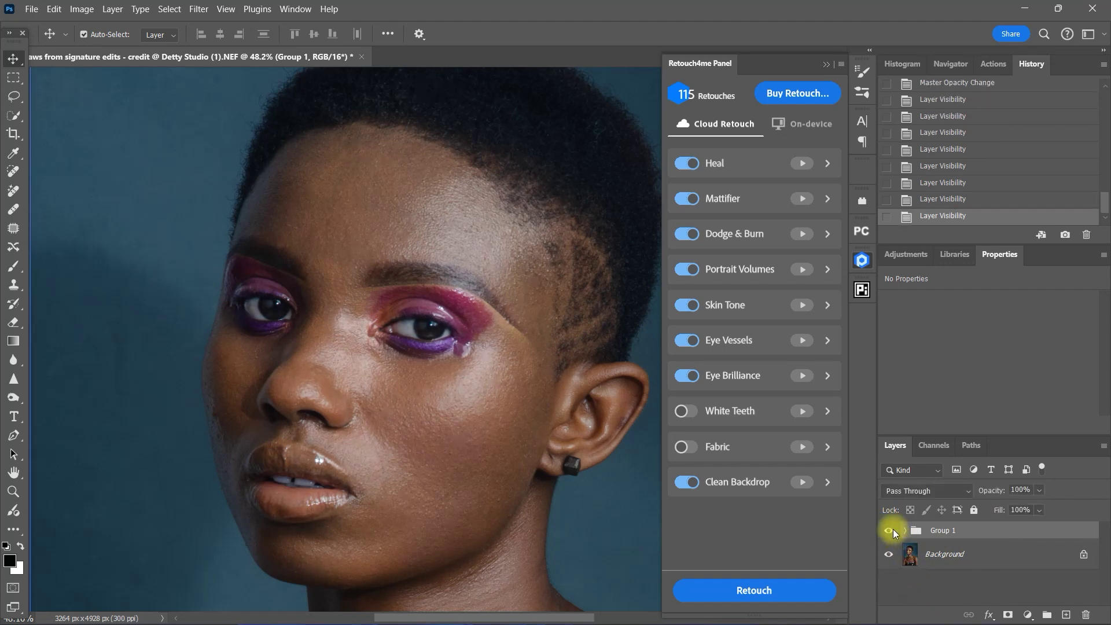
left_click(893, 530)
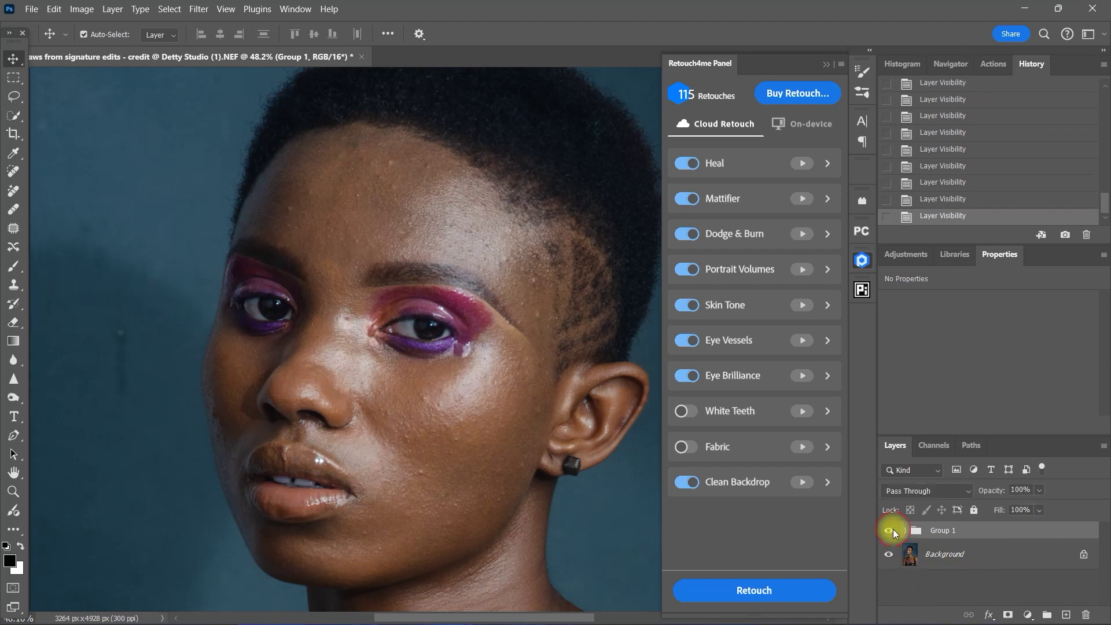
left_click(893, 531)
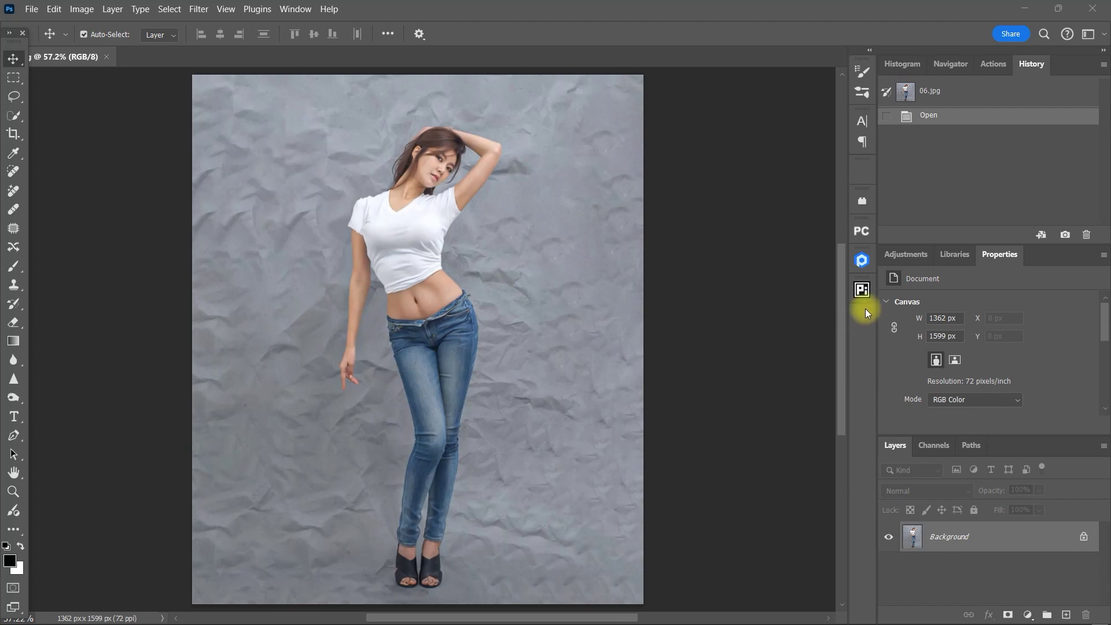
- Open the Retouch4me Panel for the full-body photo, enable the Fabric cloud retouch and review its Blend setting
left_click(861, 260)
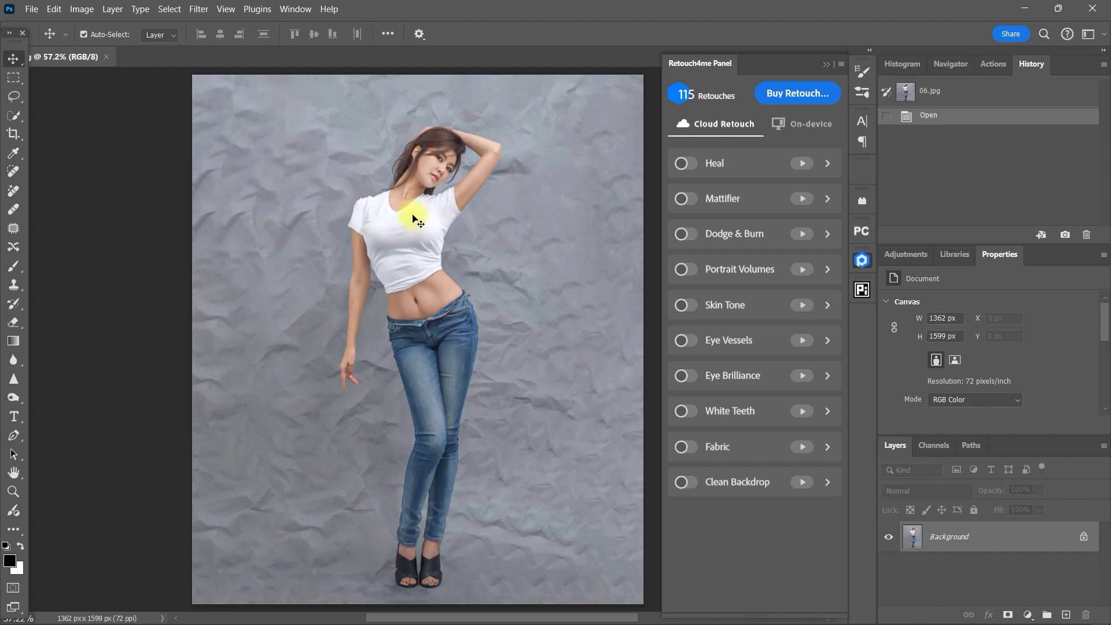
scroll(424, 220, "up", 6)
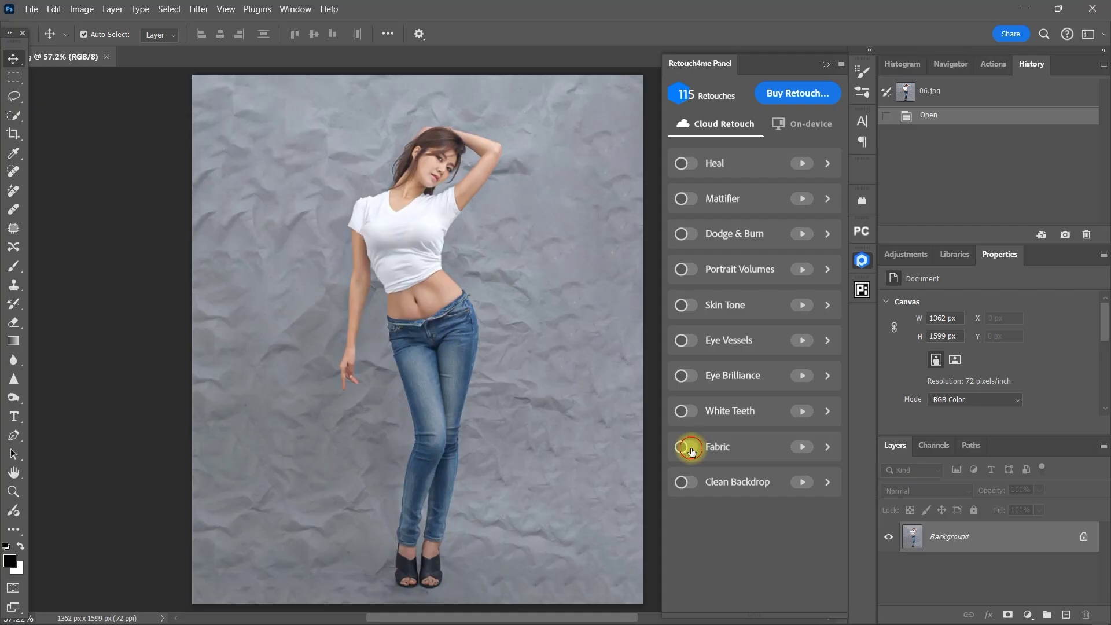
left_click(687, 446)
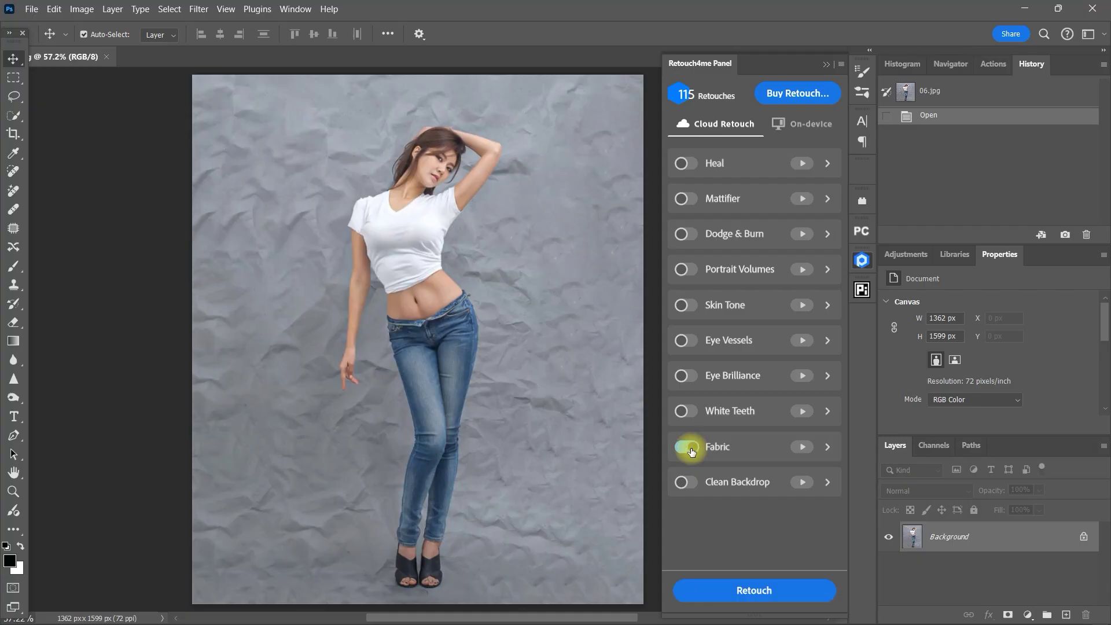
left_click(827, 451)
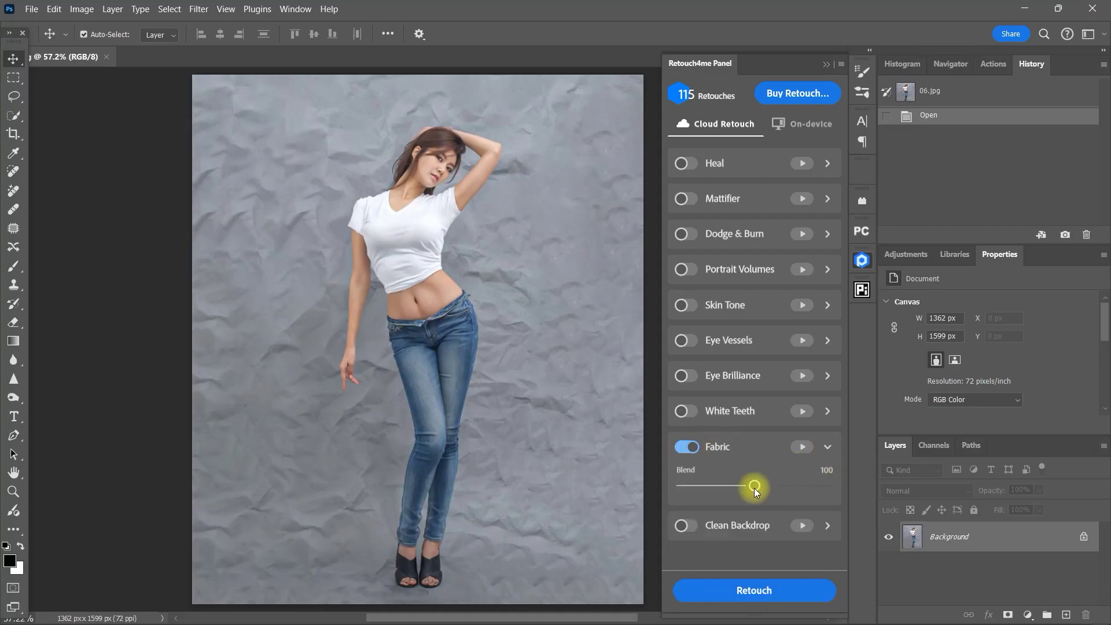
left_click(828, 450)
- Enable Clean Backdrop alongside Fabric, review its Blend and Automask options, and run the cloud retouch
left_click(693, 485)
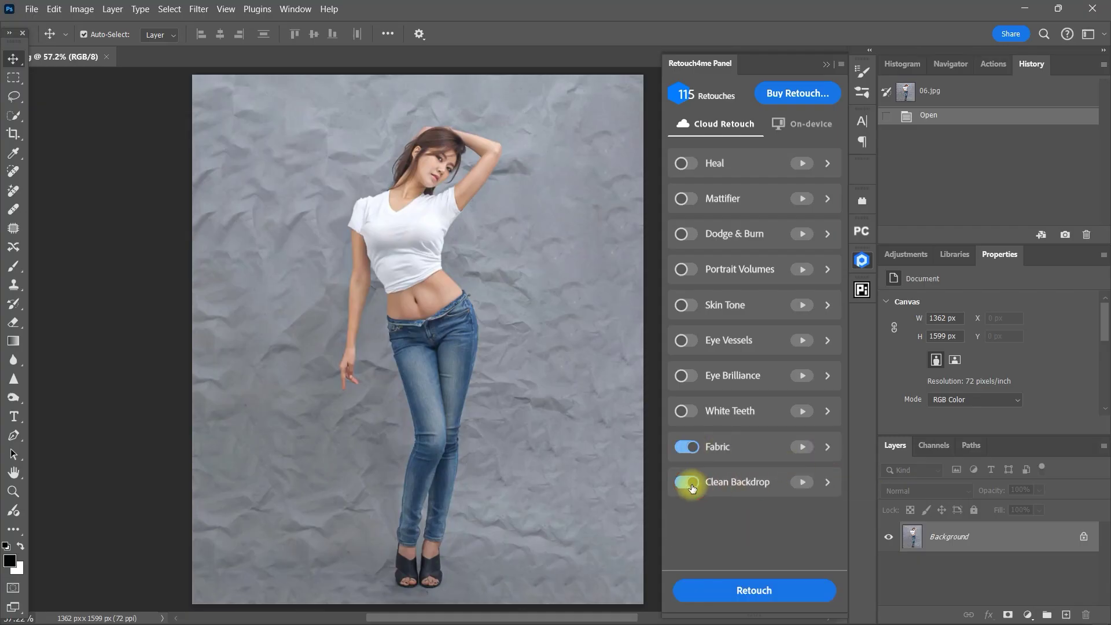
left_click(827, 487)
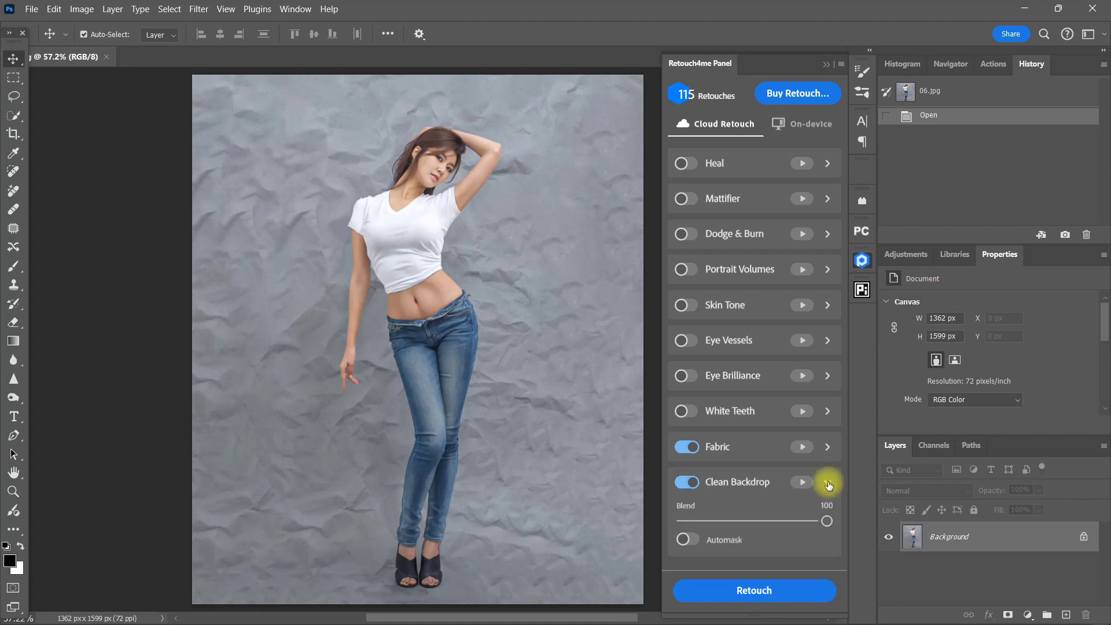
left_click(827, 482)
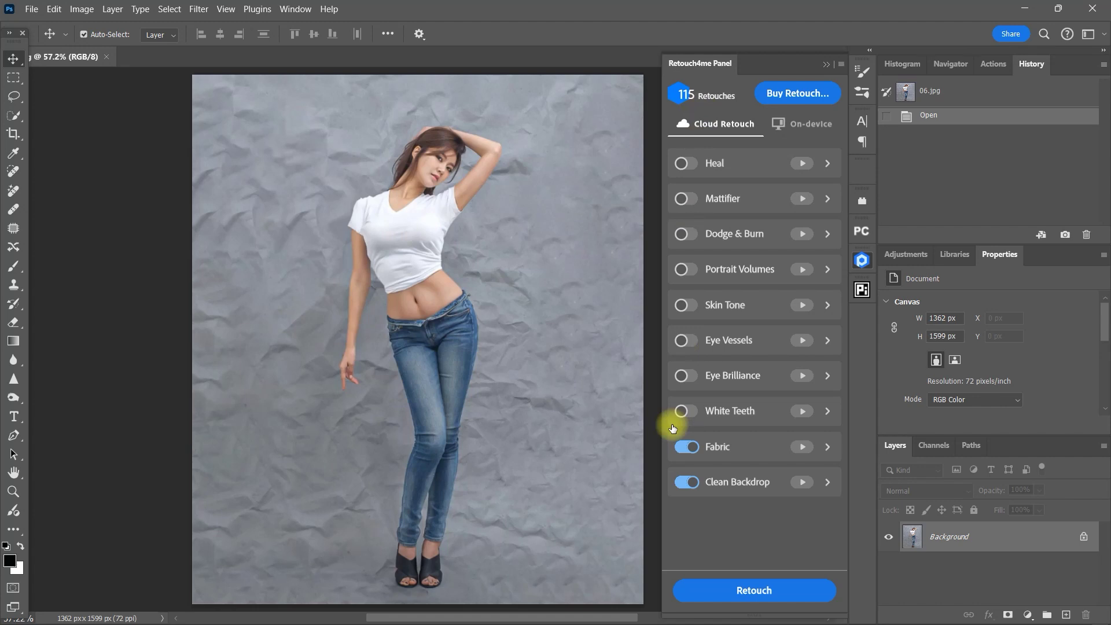
left_click(752, 589)
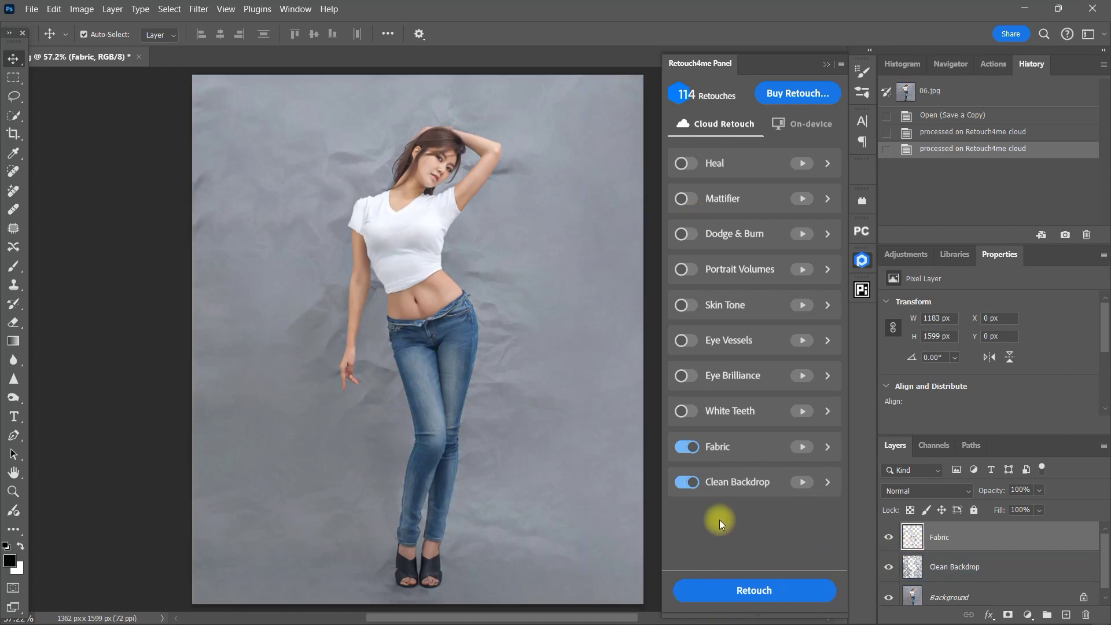
- Compare the full photo with and without the Fabric layer
left_click(888, 540)
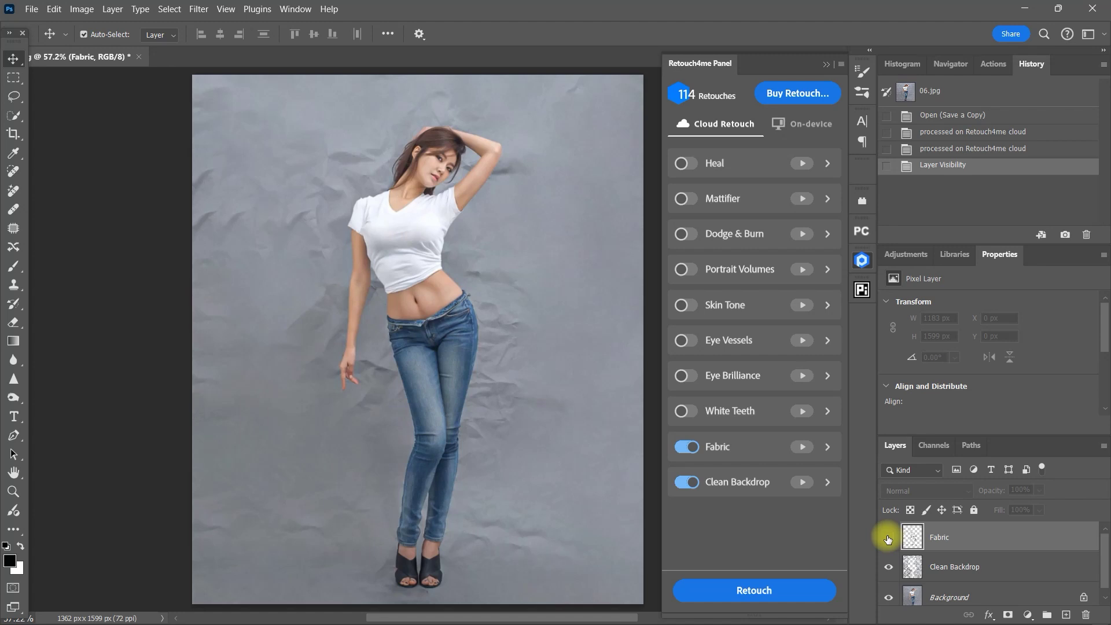
left_click(888, 540)
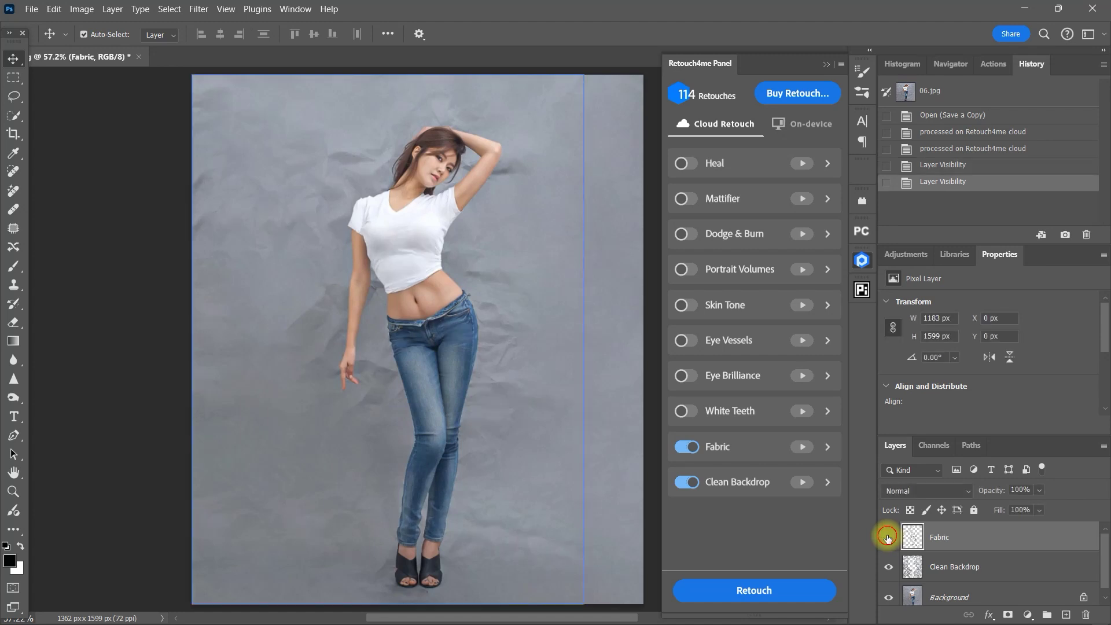
left_click(888, 538)
left_click(888, 539)
- Examine the white T-shirt close up with the Fabric layer hidden and shown
scroll(435, 249, "up", 5)
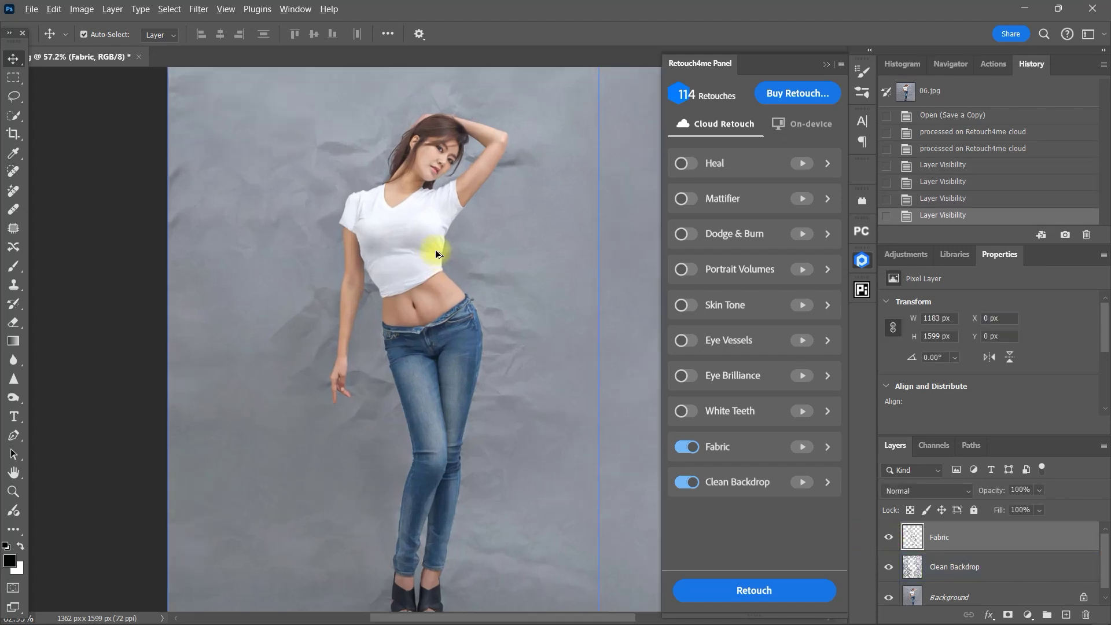
left_click_drag(502, 296, 521, 463)
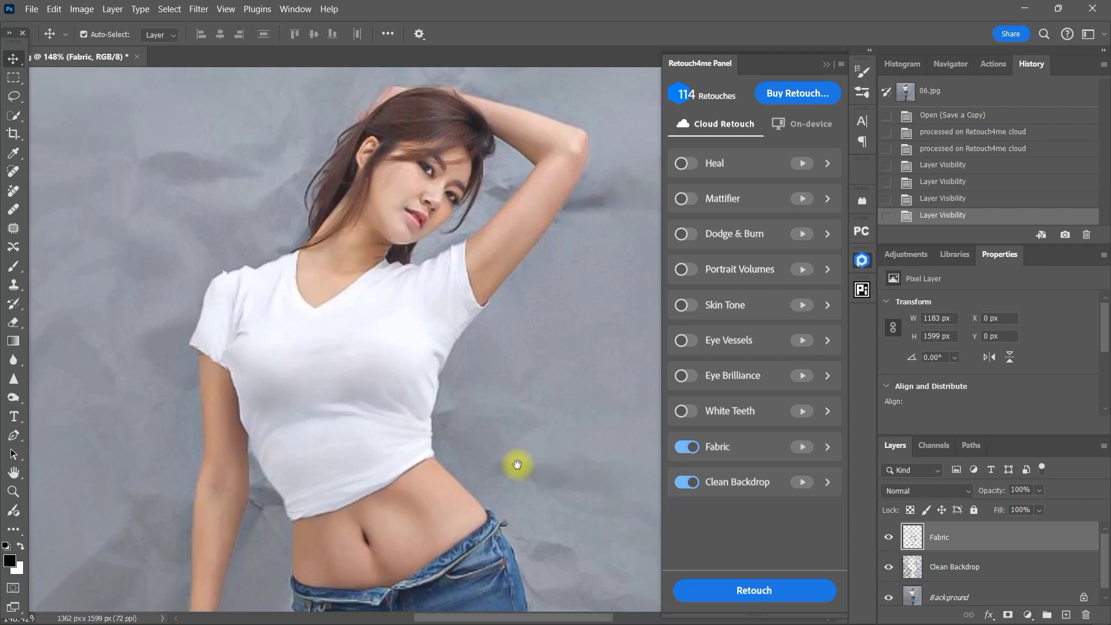
left_click(891, 539)
left_click(891, 538)
left_click(893, 539)
left_click(893, 539)
- Examine the jeans close up with the Fabric layer hidden and shown
left_click_drag(427, 524, 454, 58)
left_click(889, 538)
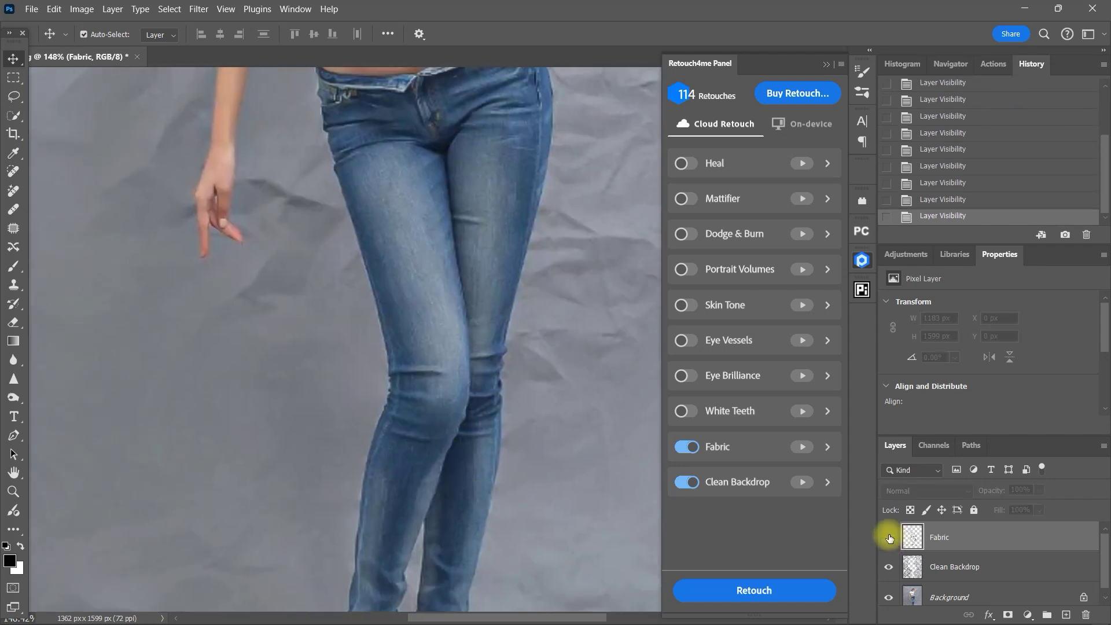
left_click(889, 538)
left_click(889, 538)
left_click(889, 538)
- Fit the whole photo on screen and compare the background with and without the Clean Backdrop layer
key("ctrl+0")
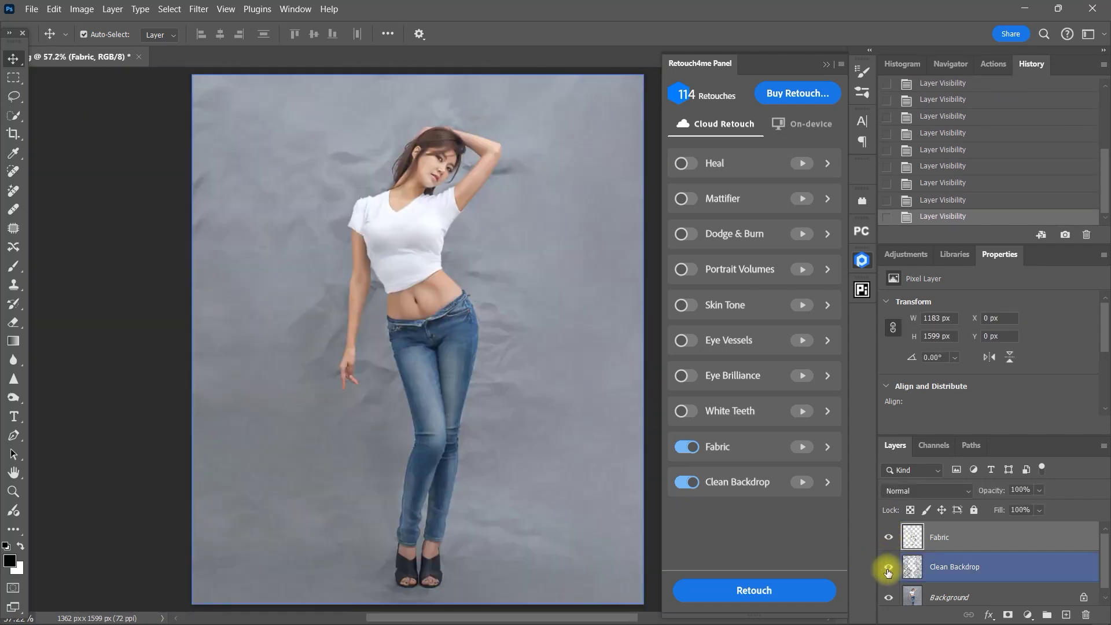
left_click(888, 567)
left_click(888, 568)
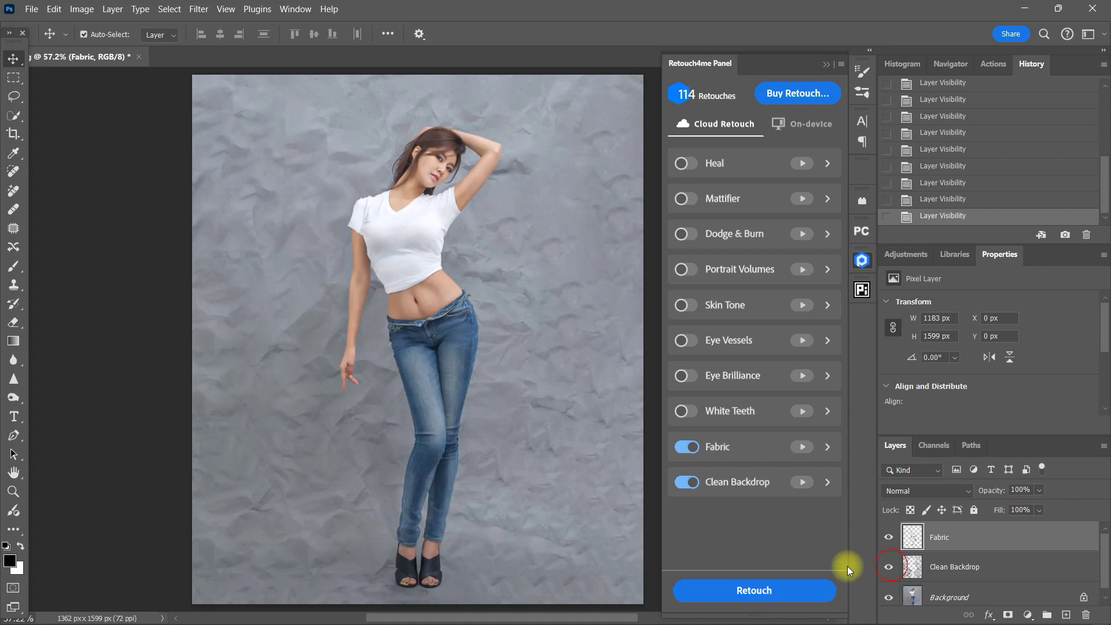
left_click(888, 567)
left_click(891, 568)
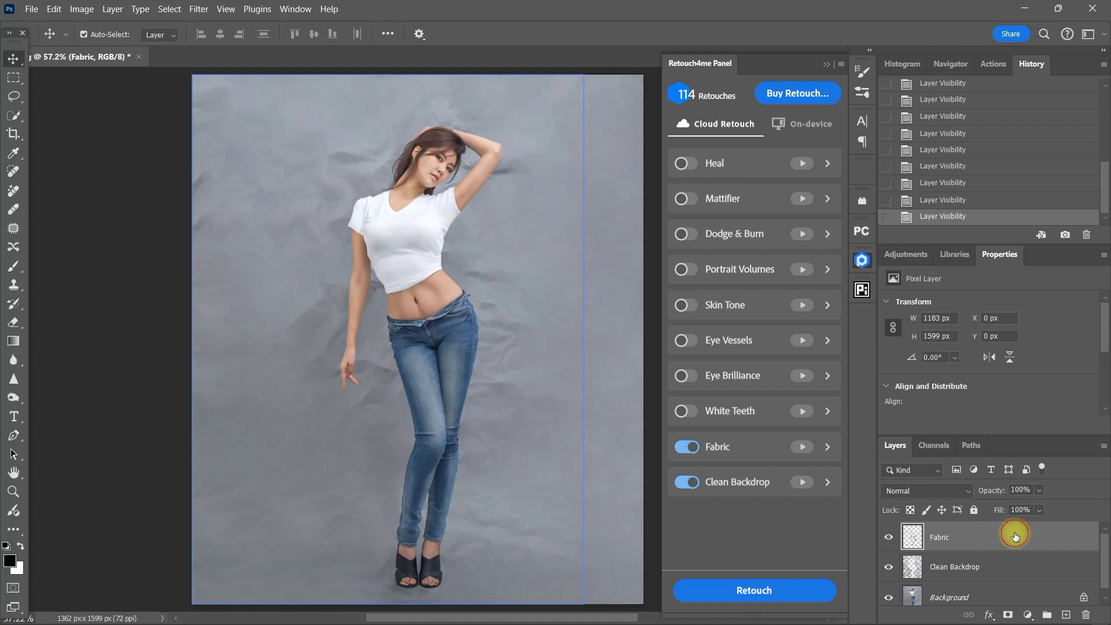
- Stamp all visible layers into a new top layer and run a second cloud retouch with only Clean Backdrop enabled
key("ctrl+shift+alt+e")
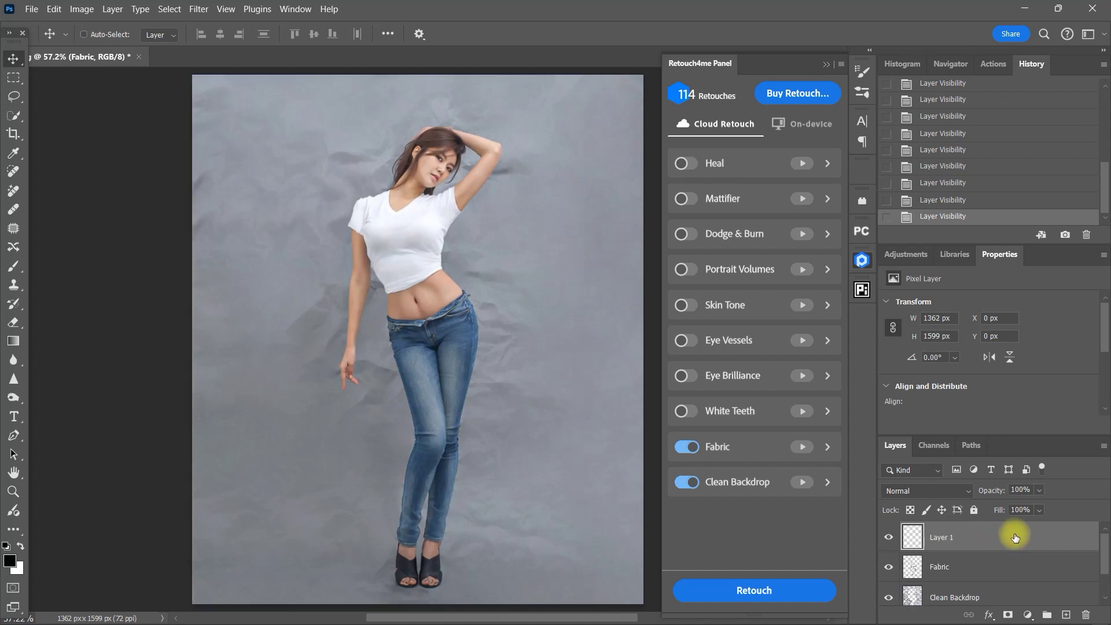
left_click(689, 447)
left_click(828, 483)
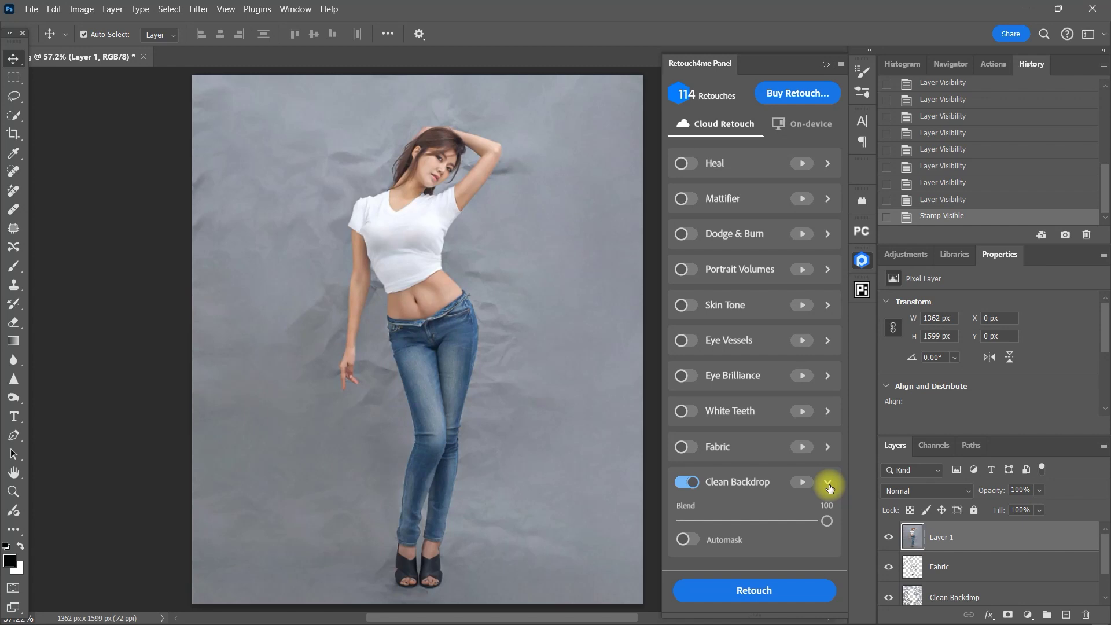
left_click(828, 483)
left_click(766, 590)
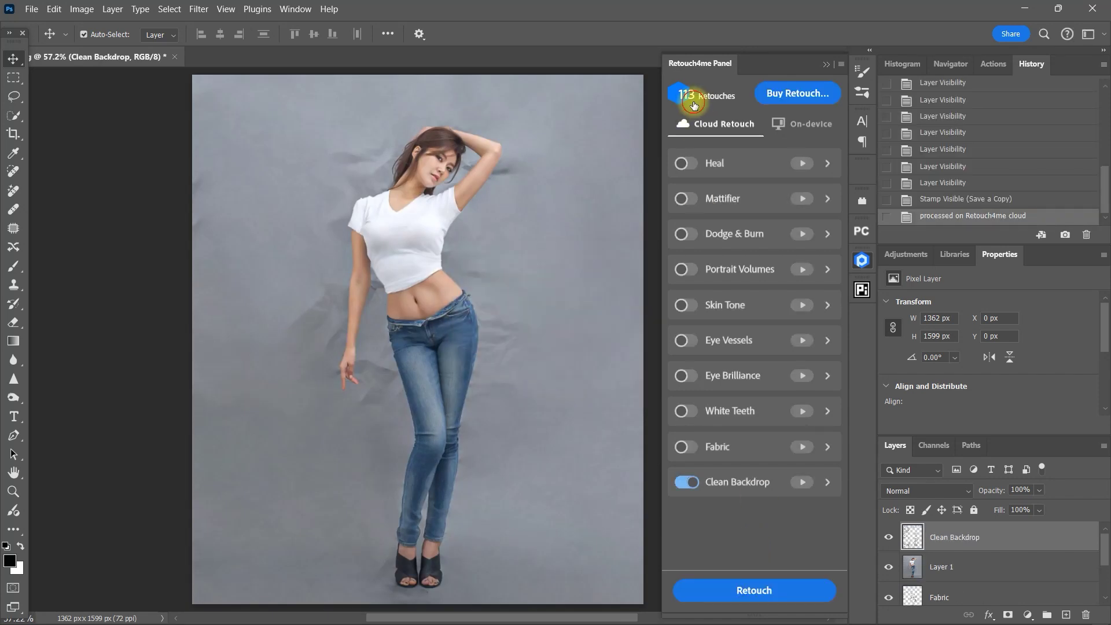
- Compare the background before and after the second Clean Backdrop pass by toggling the topmost layer's visibility
left_click(888, 537)
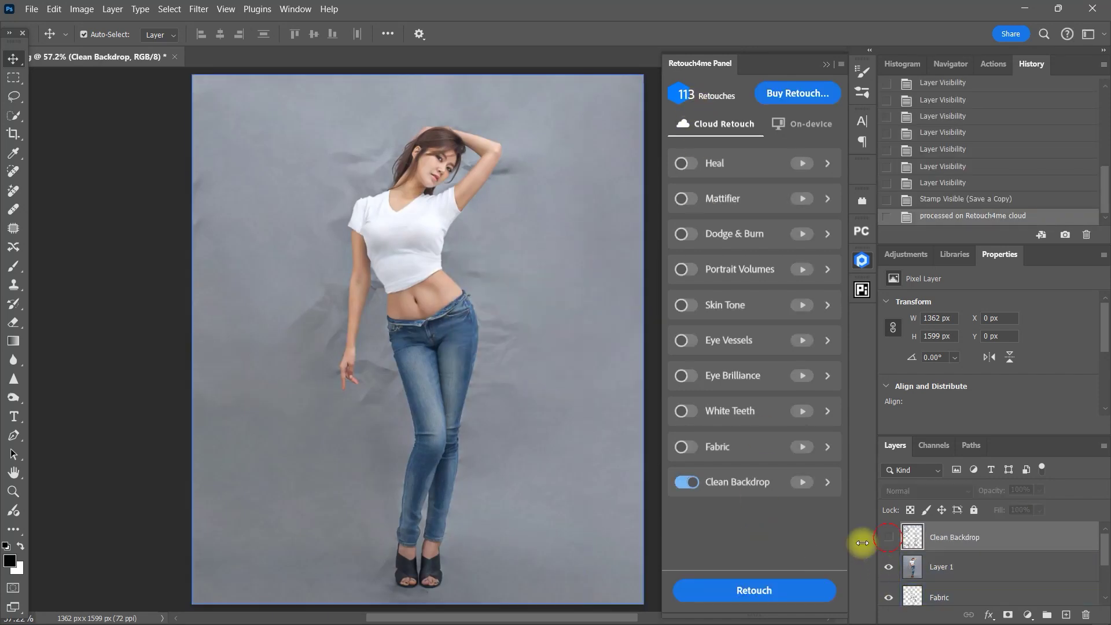
left_click(889, 540)
left_click(882, 539)
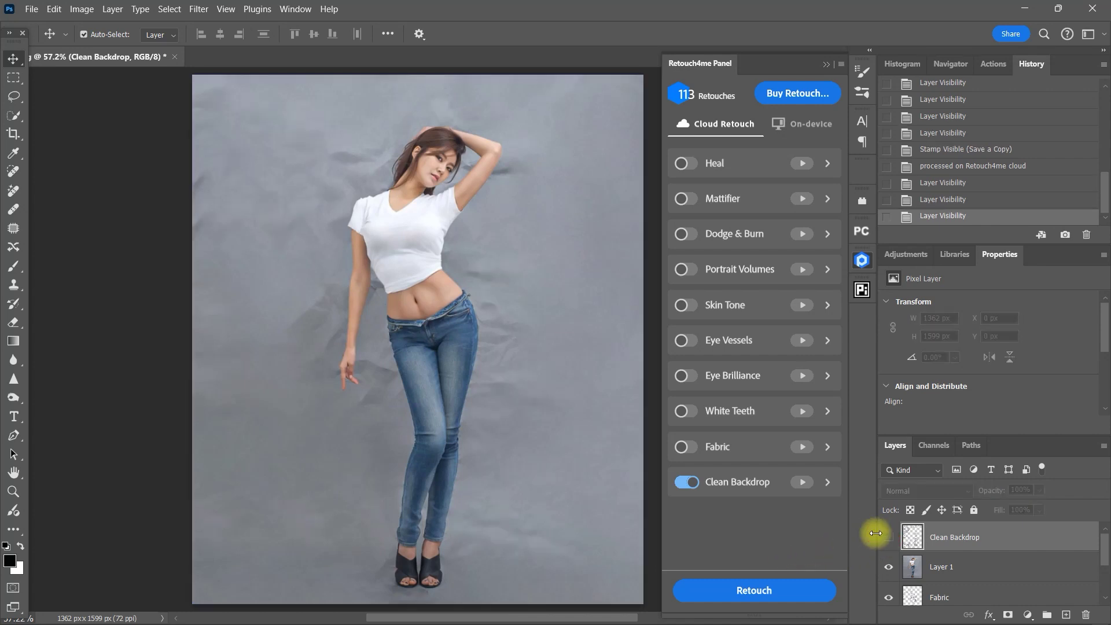
left_click(883, 537)
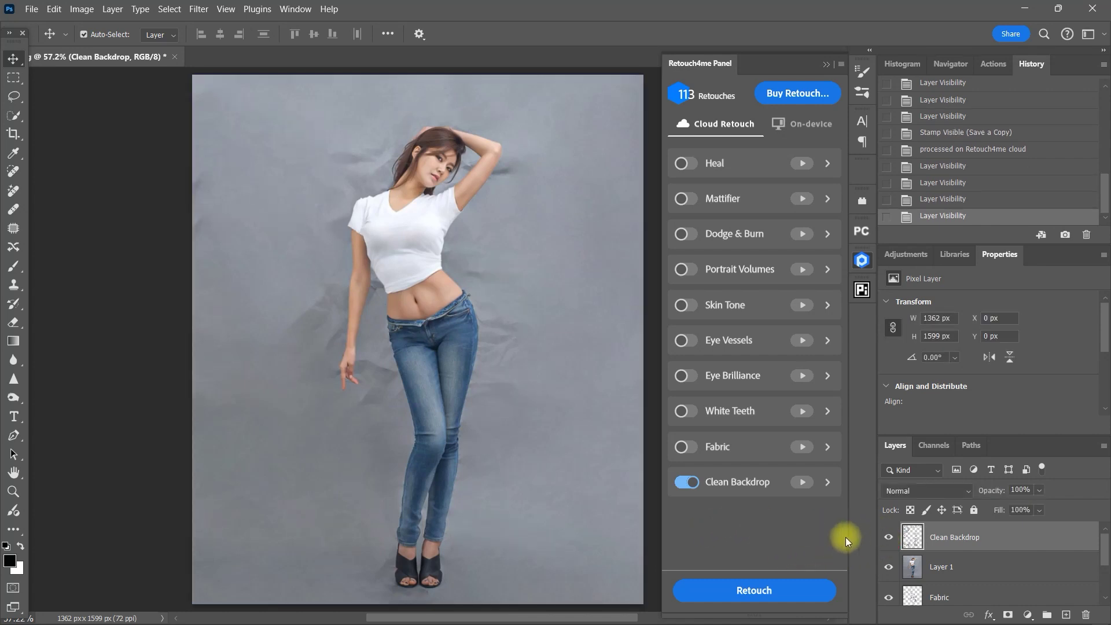
left_click(887, 537)
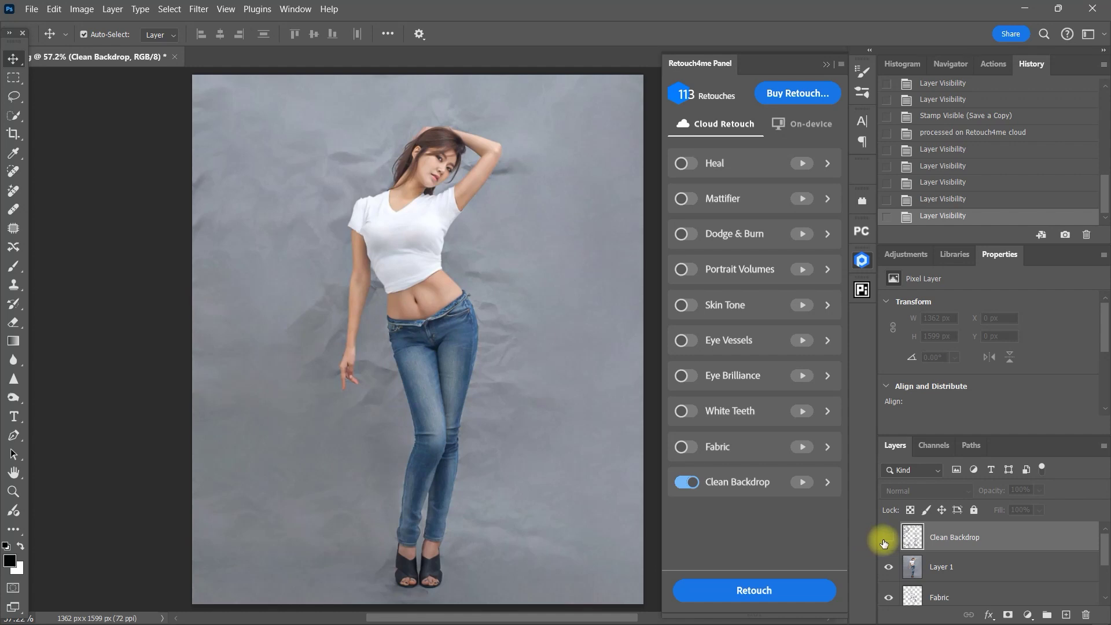
left_click(887, 539)
left_click(886, 538)
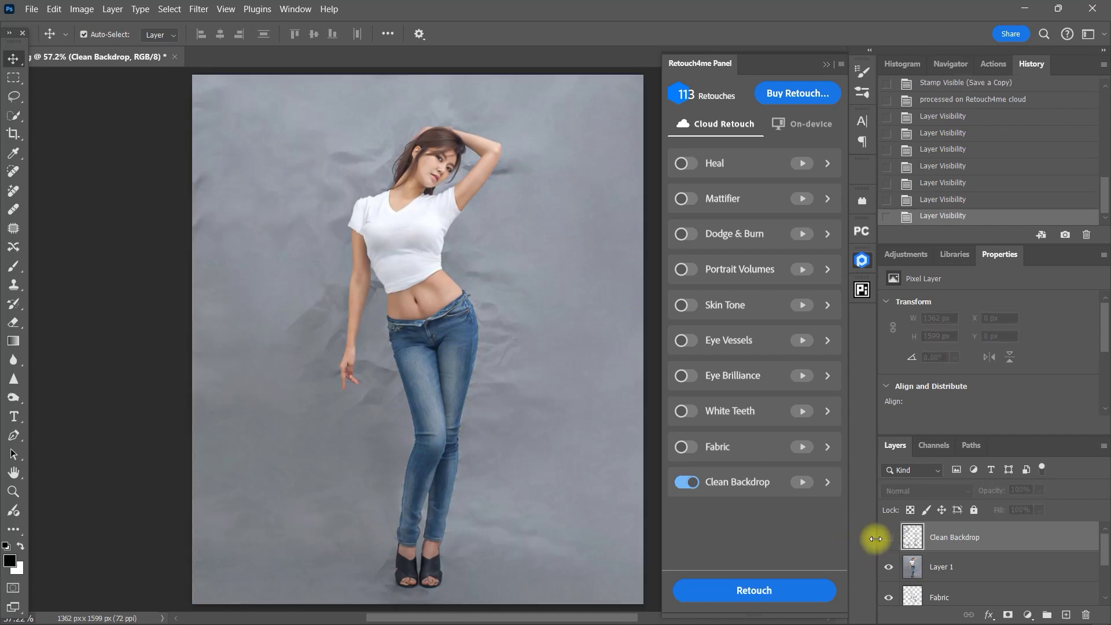
left_click(888, 537)
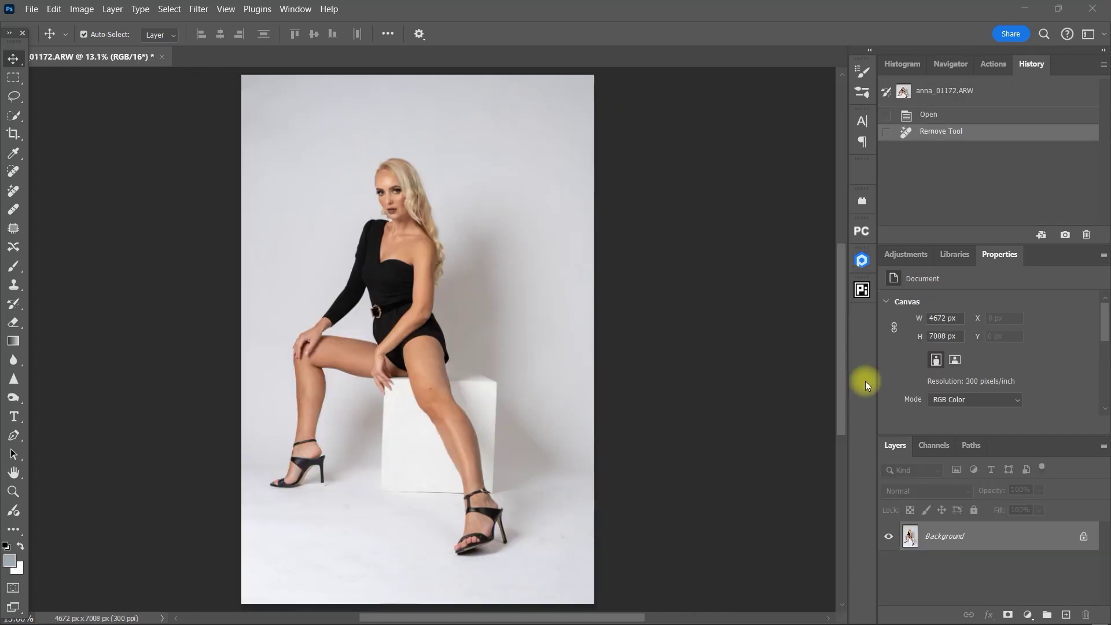
- Examine the seated model photo close up, checking the legs, floor, black outfit and face, and return to the full view
scroll(552, 522, "up", 10)
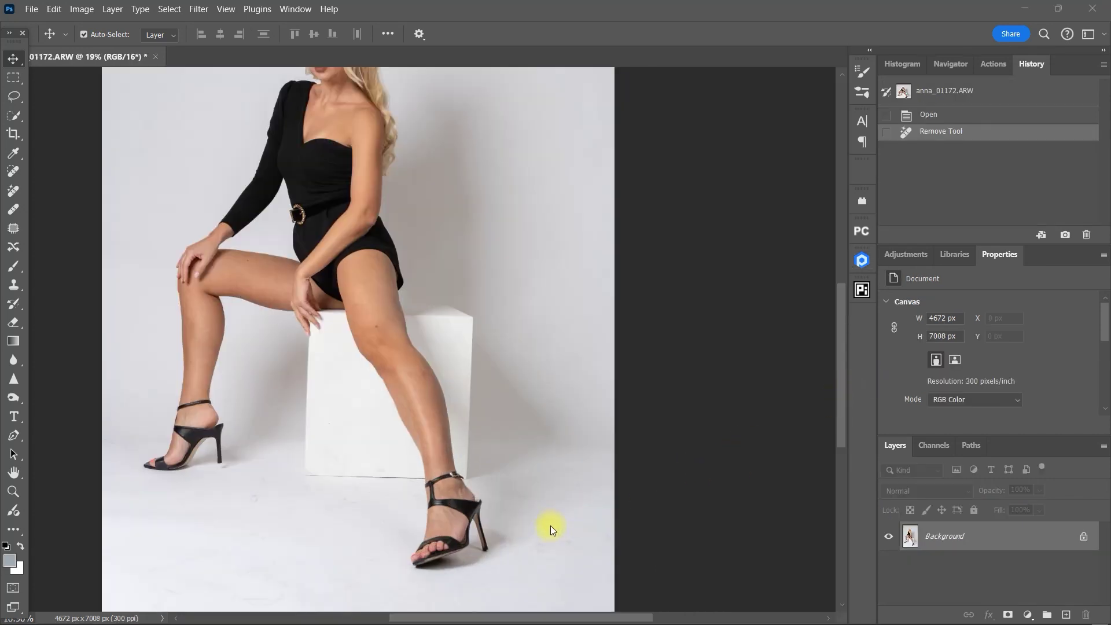
left_click_drag(590, 510, 868, 393)
left_click_drag(457, 352, 839, 388)
left_click_drag(458, 322, 535, 431)
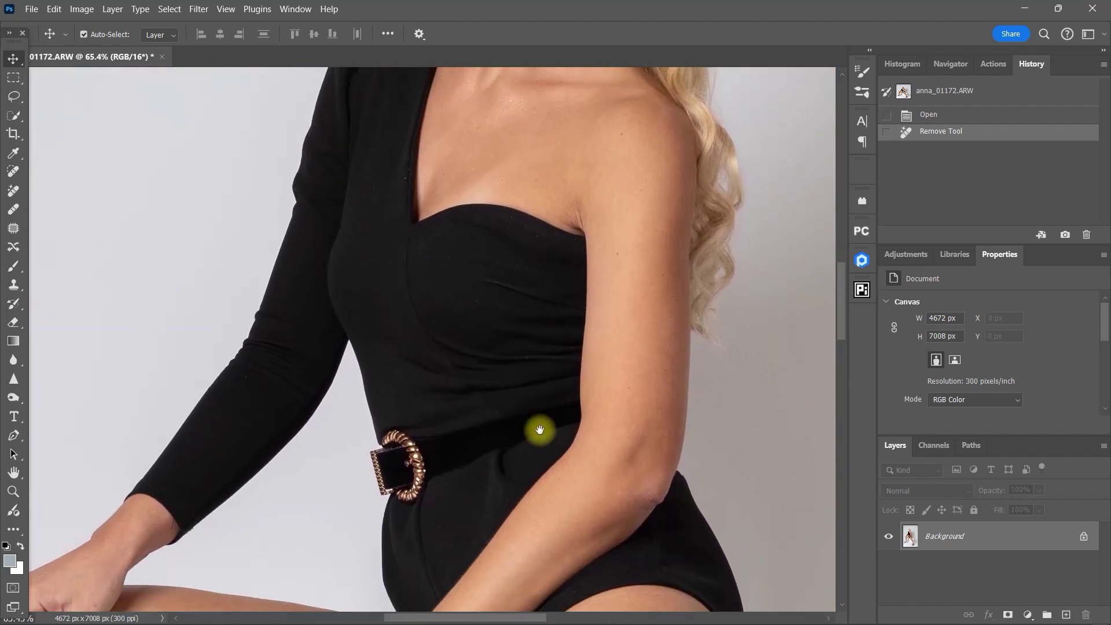
left_click_drag(588, 307, 551, 440)
scroll(551, 440, "up", 5)
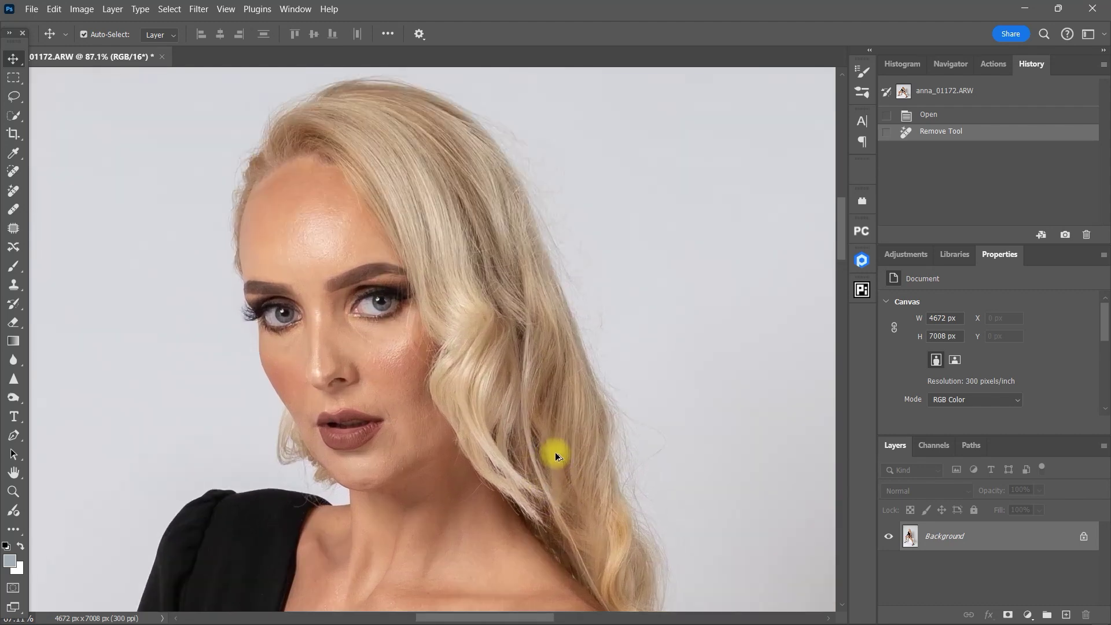
key("ctrl+0")
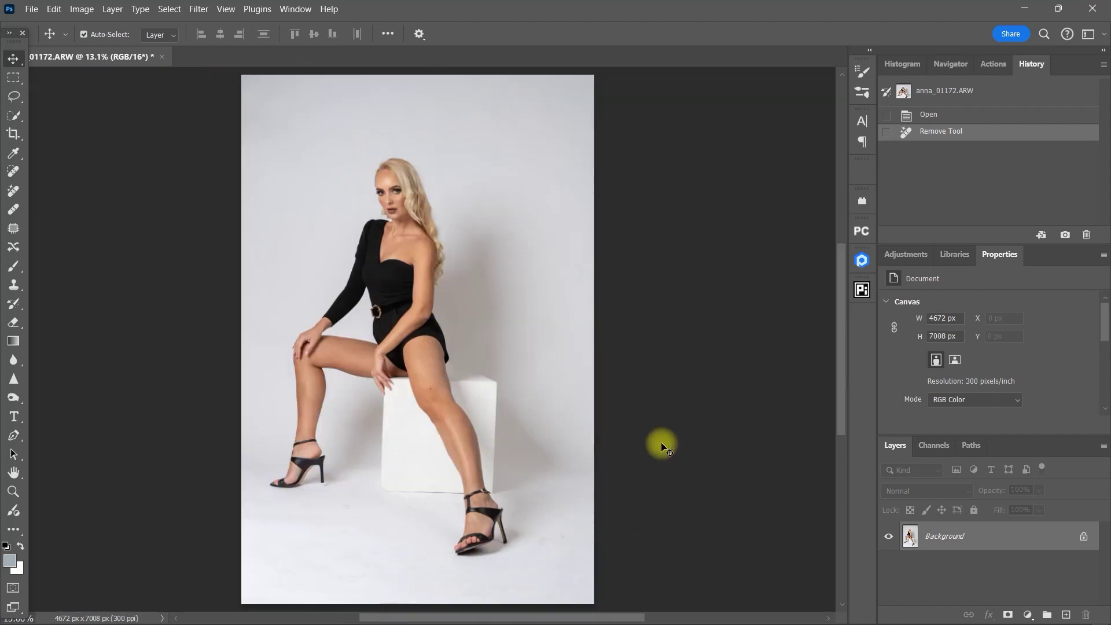
- Open the Retouch4me Panel for the seated model photo and enable Heal, Dodge & Burn and Portrait Volumes
left_click(862, 260)
left_click(689, 164)
left_click(687, 233)
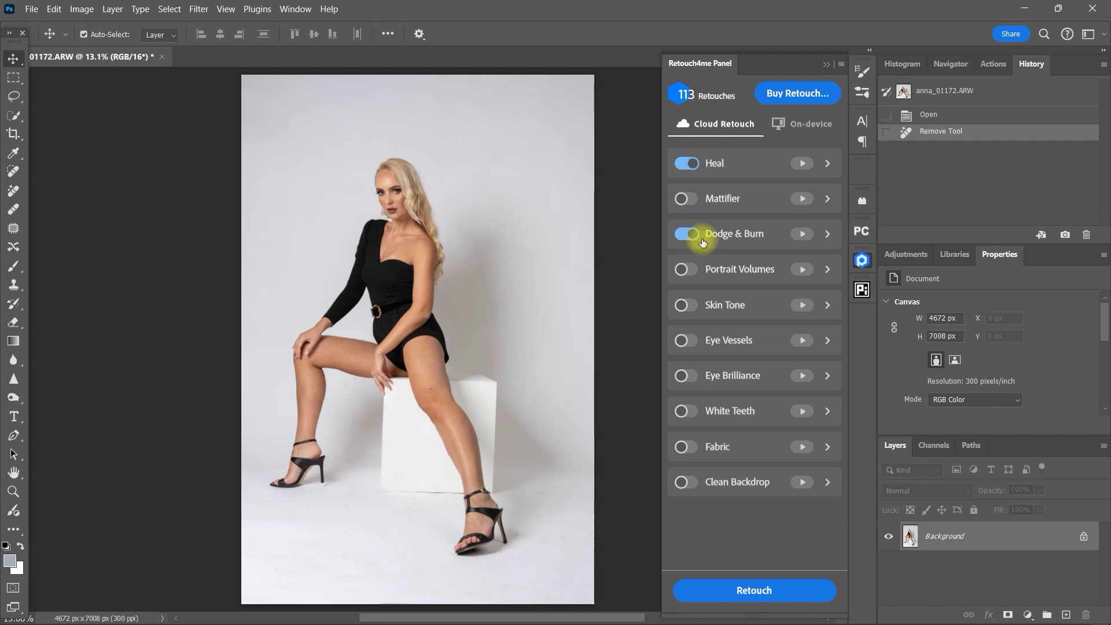
left_click(828, 234)
left_click(687, 269)
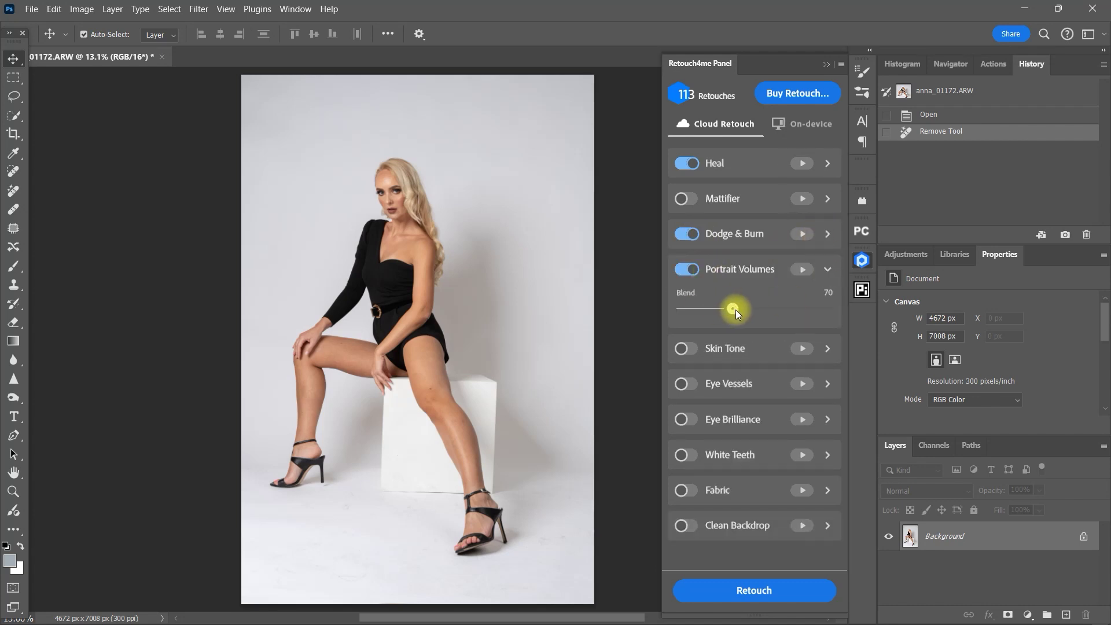
left_click(828, 269)
- Add Eye Vessels and Eye Brilliance to the enabled cloud retouches, reviewing their settings
left_click(687, 340)
left_click(828, 341)
left_click(687, 375)
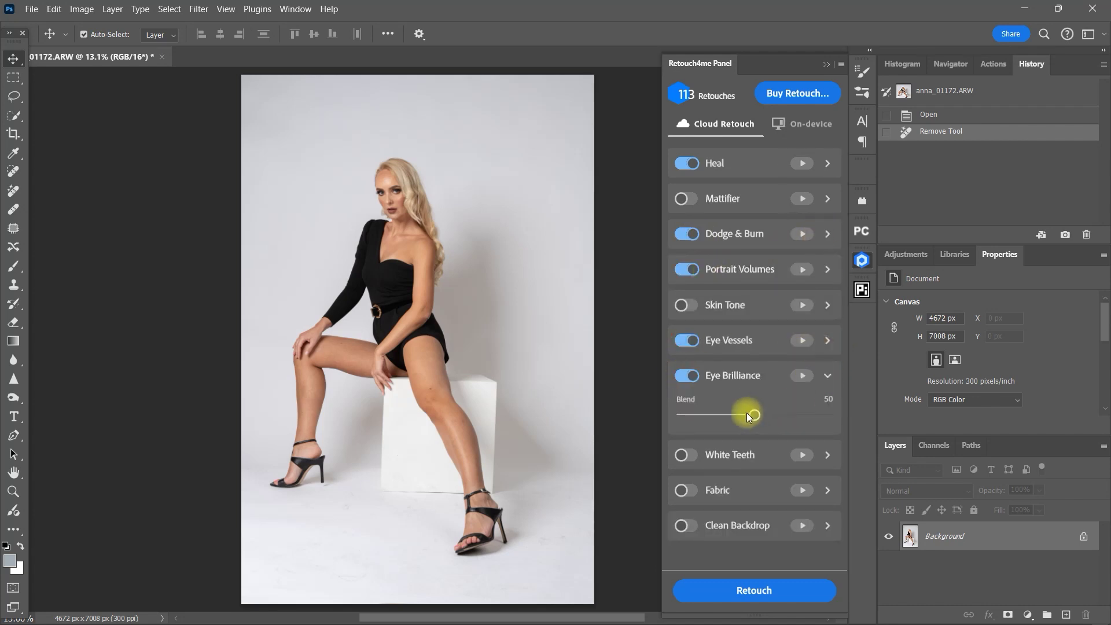
left_click(827, 376)
- Enable Fabric and Clean Backdrop as well, and run all the selected cloud retouches on the seated model photo
left_click(687, 447)
left_click(827, 447)
left_click(828, 447)
left_click(687, 482)
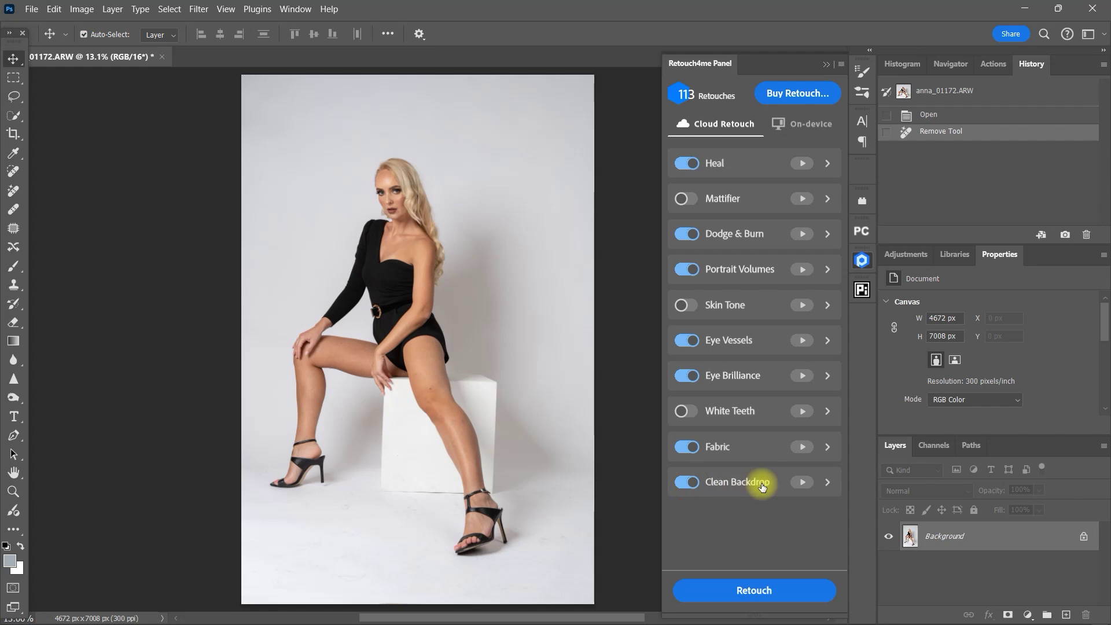
left_click(827, 482)
left_click(829, 484)
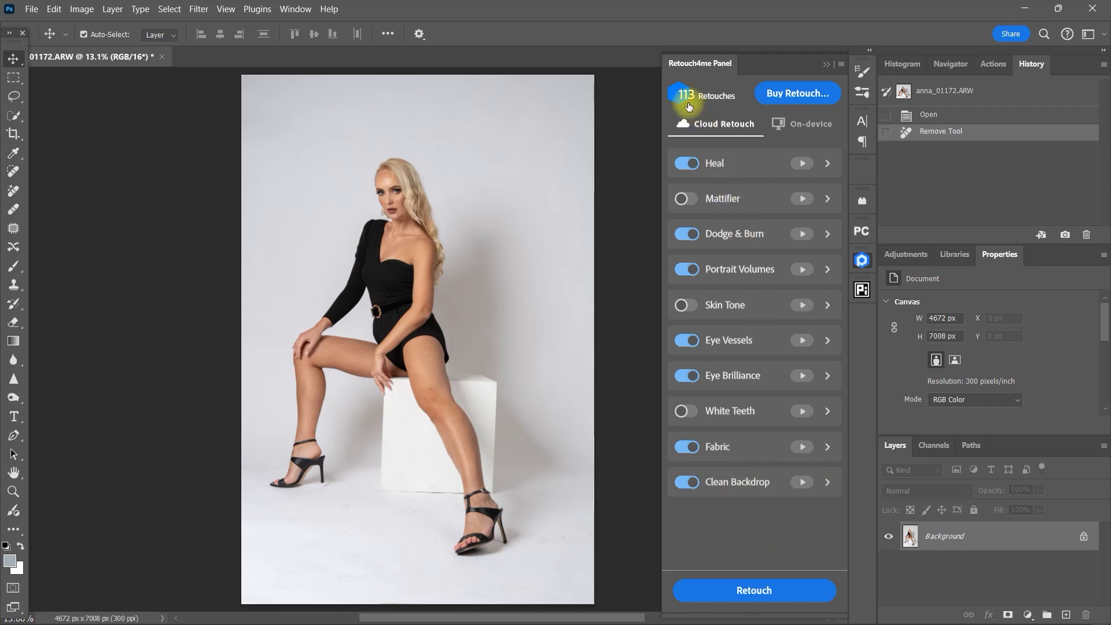
left_click(786, 596)
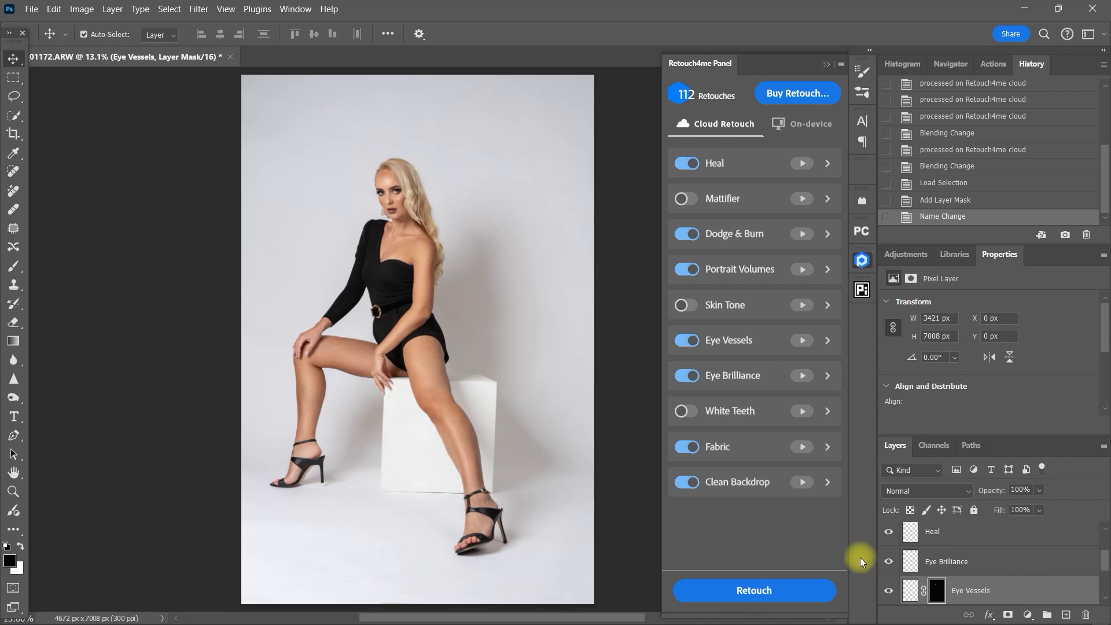
- Compare the floor around the shoes and cube with the Clean Backdrop layer hidden and shown
scroll(886, 561, "down", 3)
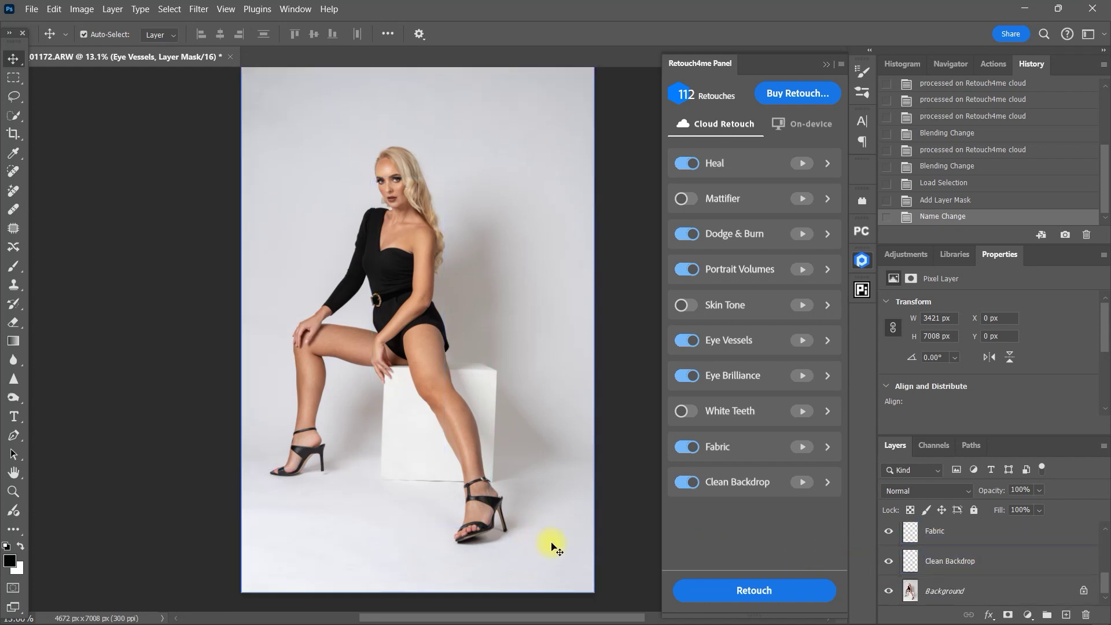
scroll(556, 544, "up", 2)
scroll(556, 544, "up", 5)
left_click(889, 562)
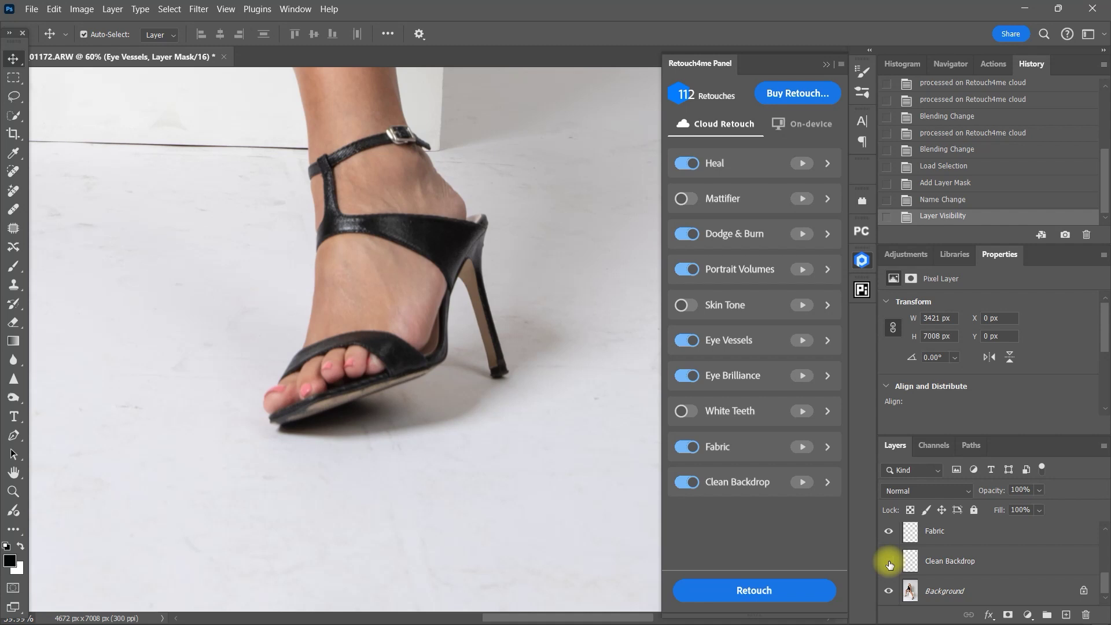
left_click(889, 561)
left_click(889, 563)
left_click(889, 564)
left_click(889, 563)
left_click_drag(239, 476, 629, 488)
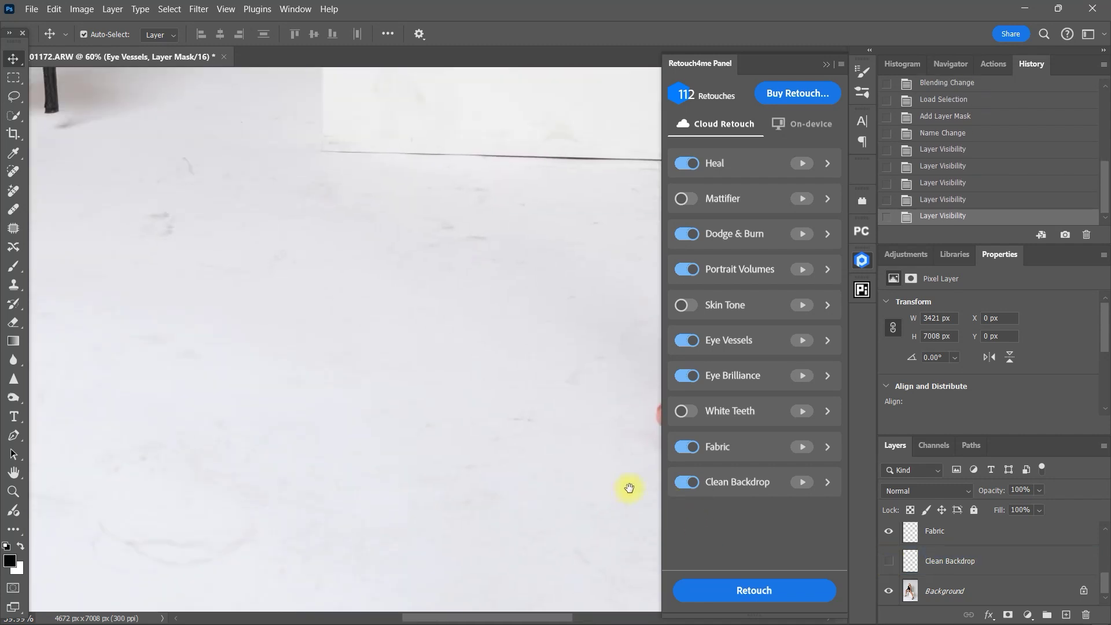
left_click(889, 563)
left_click(889, 563)
left_click(889, 563)
left_click(889, 563)
left_click(888, 563)
- Compare the black outfit with the Fabric layer hidden and shown
left_click_drag(511, 375, 539, 573)
left_click_drag(482, 405, 488, 485)
left_click(889, 532)
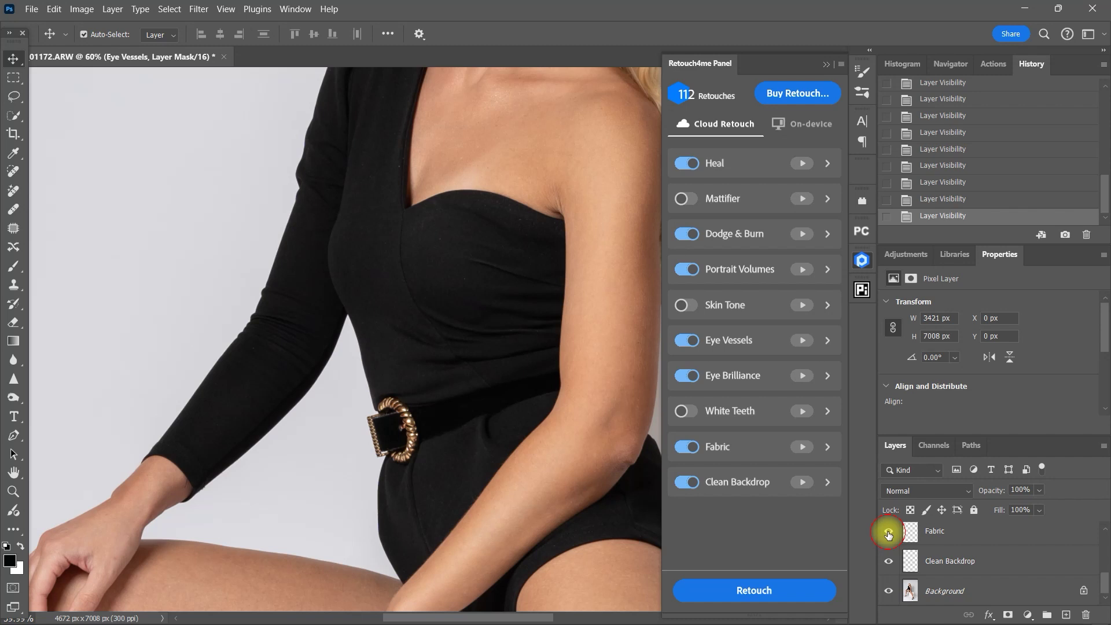
left_click_drag(555, 437, 509, 469)
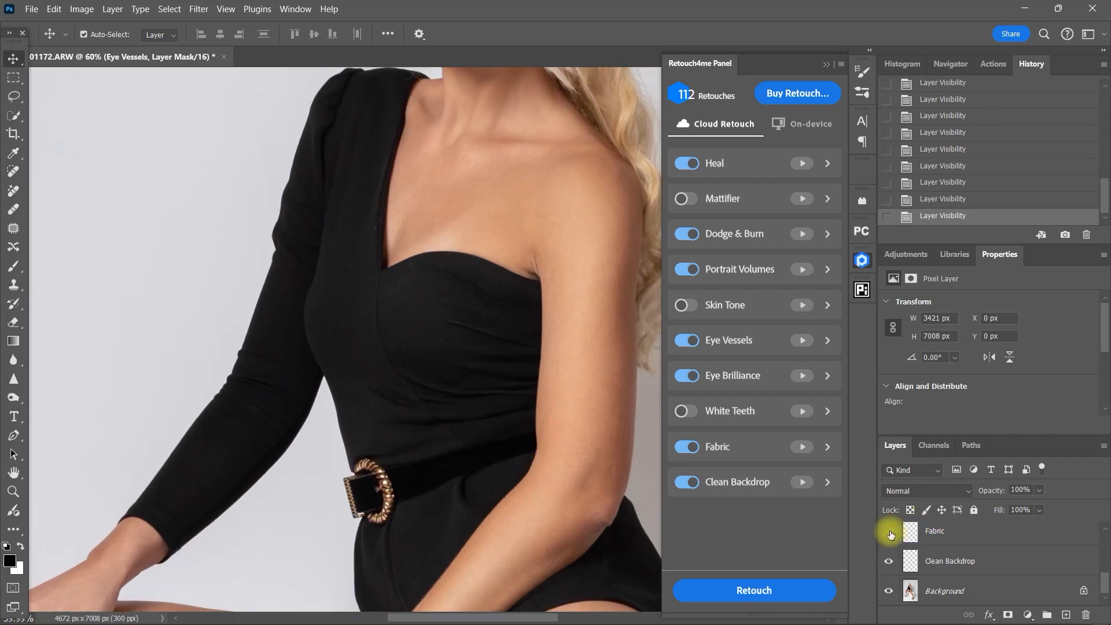
left_click(890, 534)
- Compare the model's face with the Heal, Dodge Burn and Portrait Volumes layers each hidden and shown
scroll(895, 552, "up", 2)
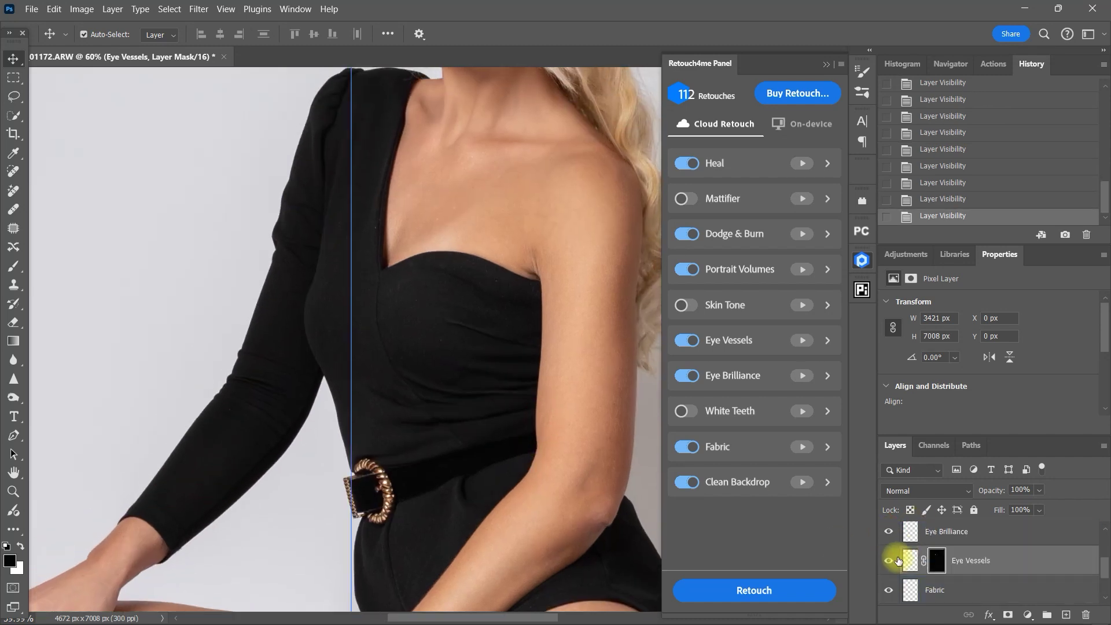
scroll(605, 117, "up", 5)
mouse_move(605, 116)
left_mouse_down()
mouse_move(556, 496)
mouse_move(598, 585)
left_mouse_up()
scroll(889, 573, "down", 3)
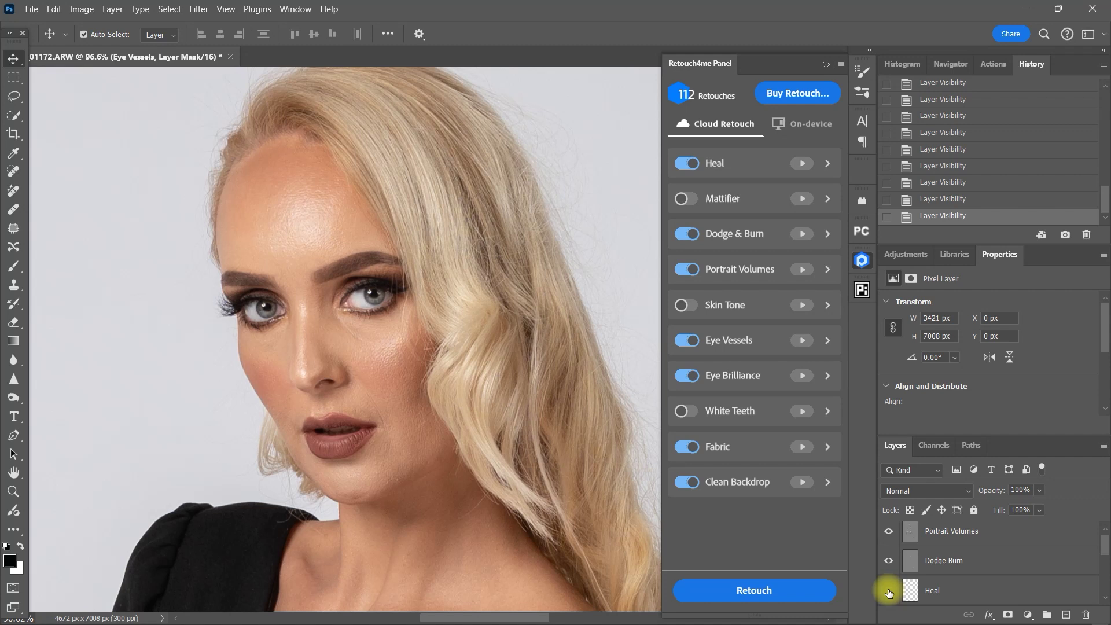
left_click(889, 592)
left_click(889, 562)
left_click(890, 561)
left_click(890, 533)
left_click(890, 533)
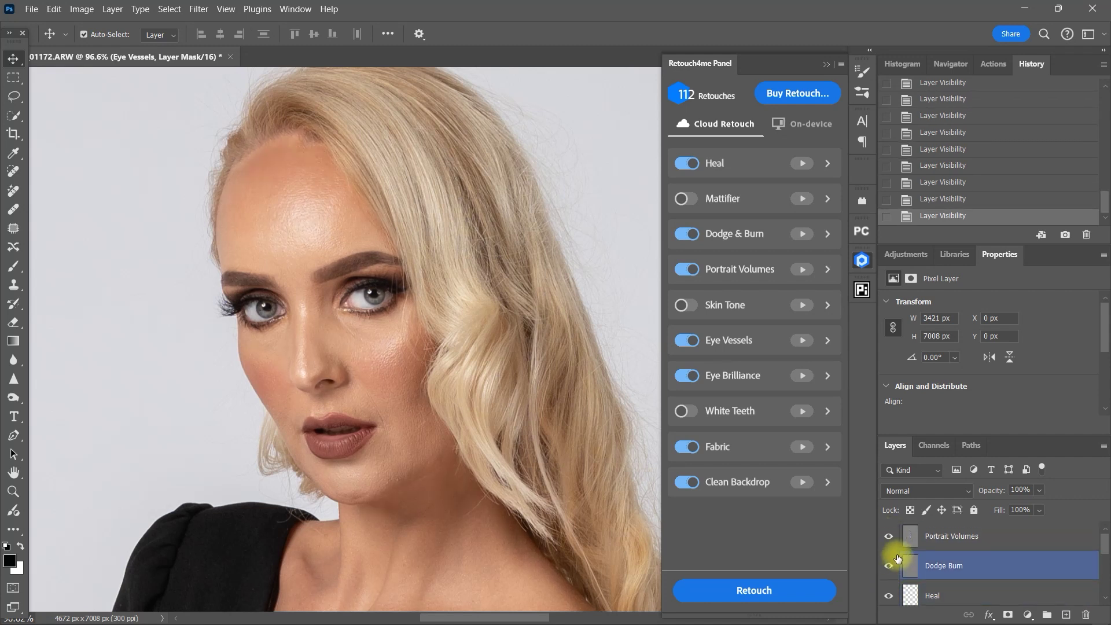
- Group all the retouch layers from Portrait Volumes down to Clean Backdrop
left_click(981, 538)
scroll(981, 539, "down", 3)
left_click(987, 535)
left_click(984, 562, "shift")
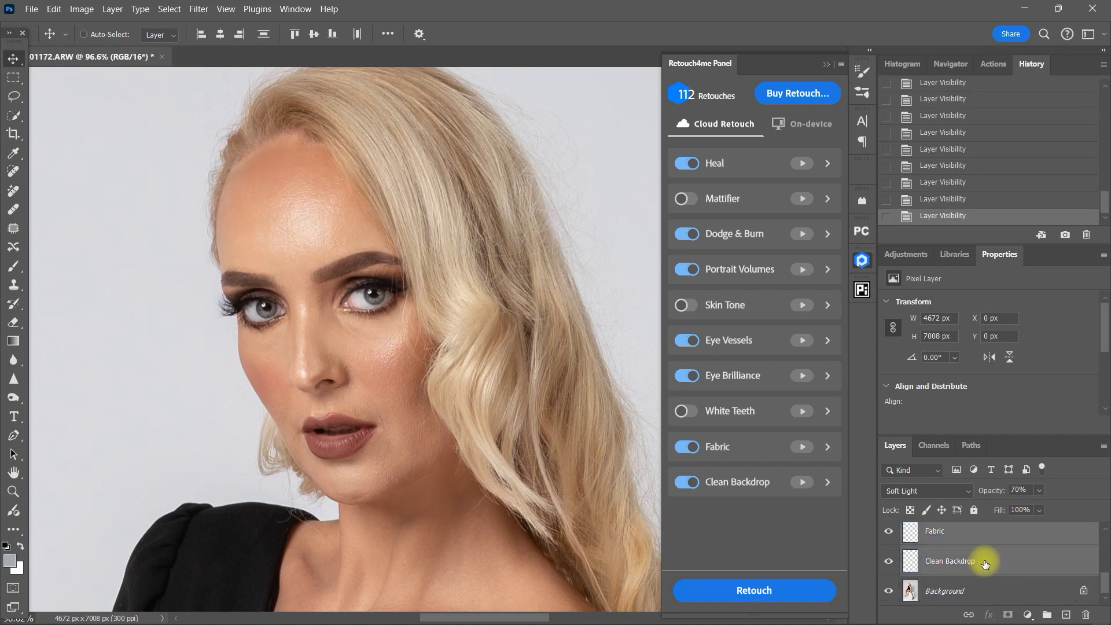
key("ctrl+g")
- Compare the face before and after retouching by hiding and showing the layer group
left_click(889, 532)
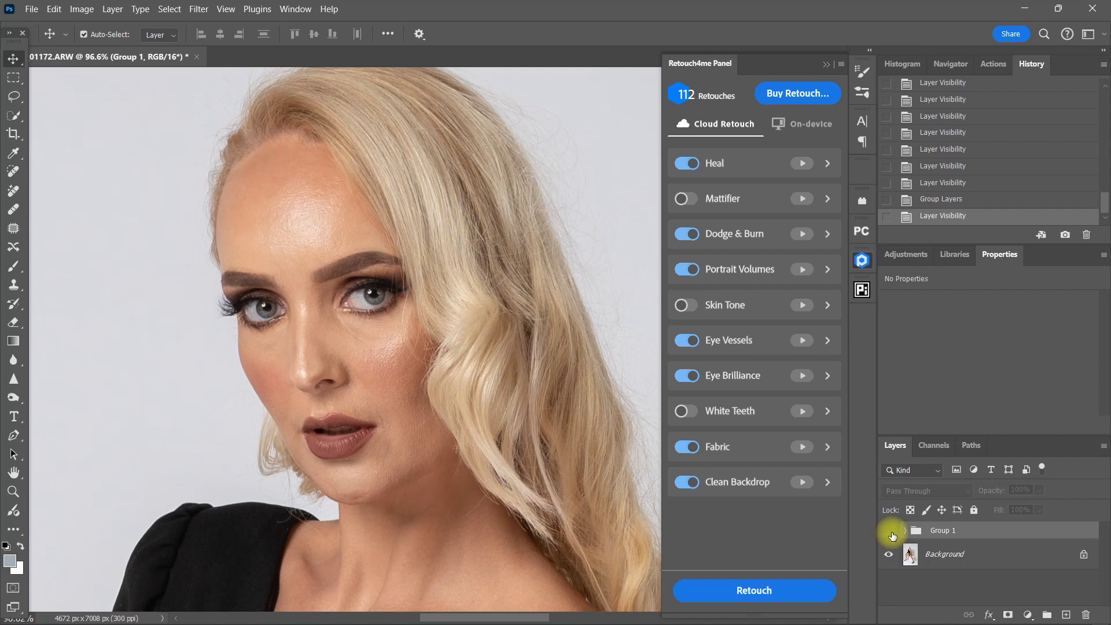
left_click(890, 531)
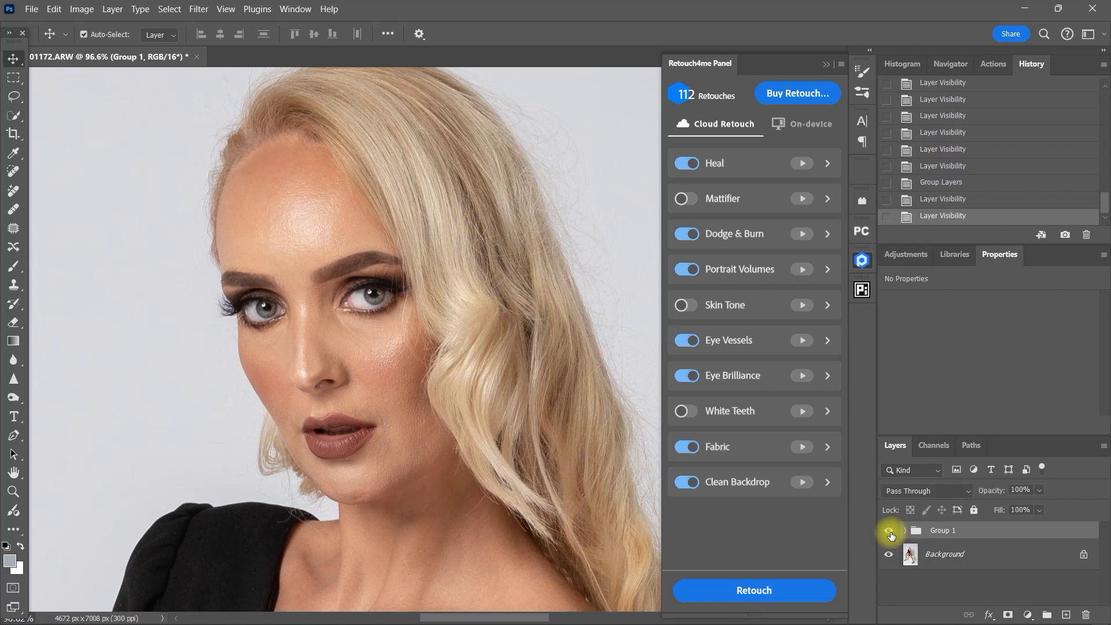
left_click(890, 533)
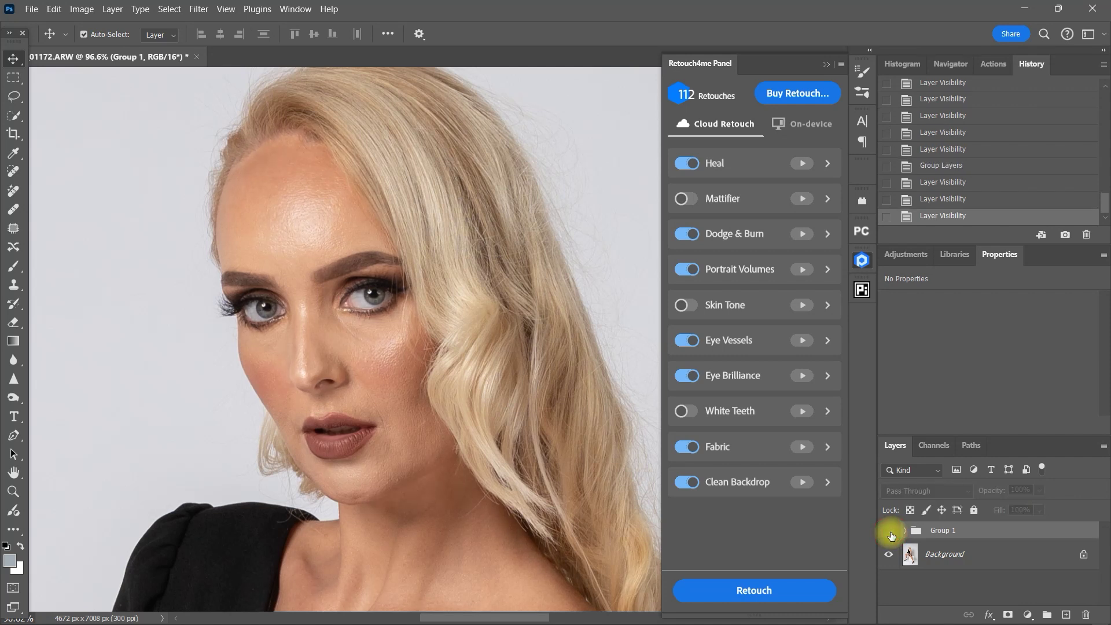
left_click(889, 531)
left_click(890, 531)
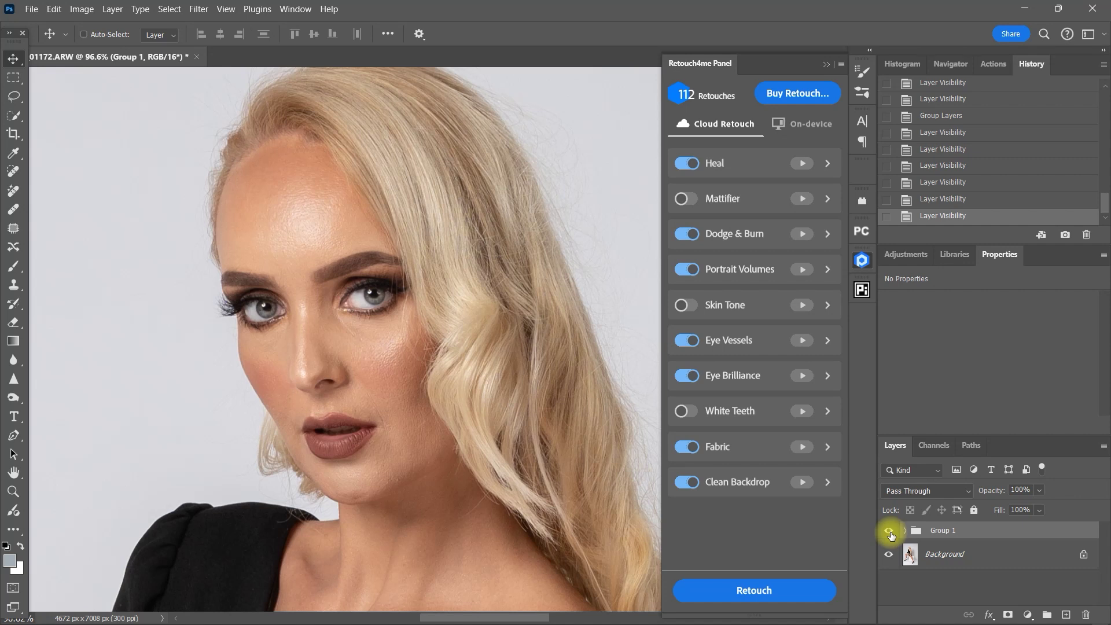
- Fit the whole seated model photo in view and compare it with the retouch group hidden and shown
key("ctrl+0")
left_click(888, 532)
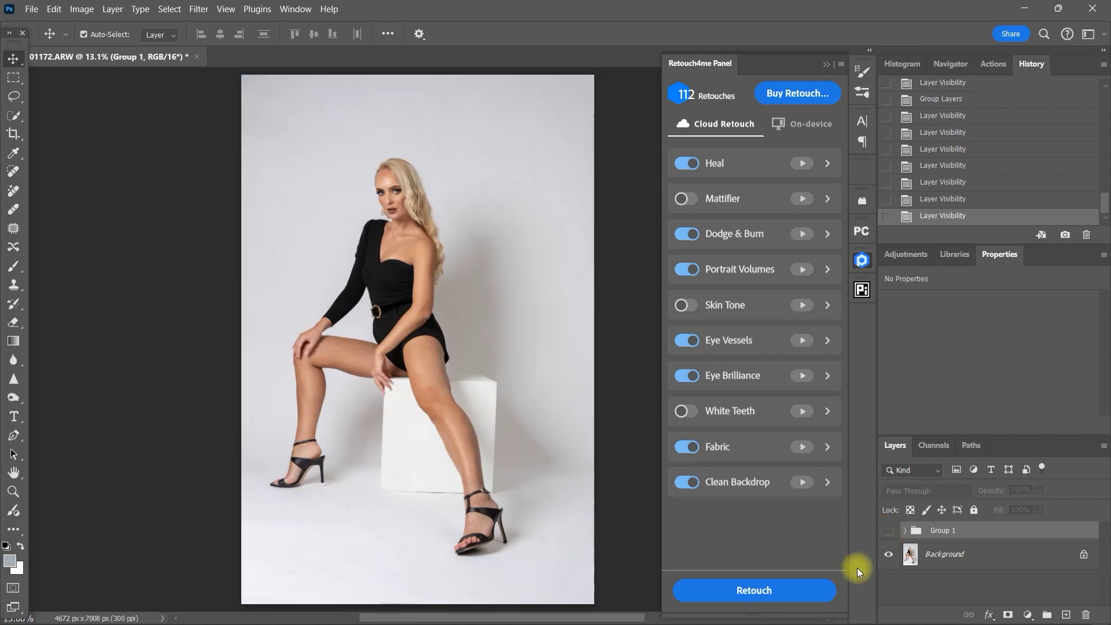
left_click(891, 529)
left_click(889, 531)
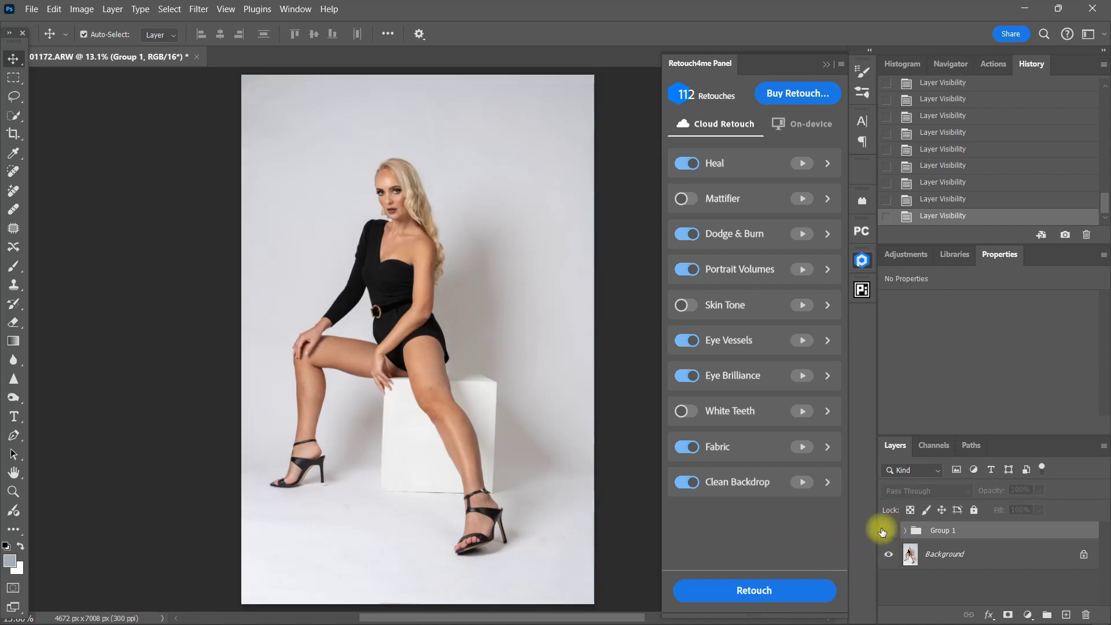
left_click(886, 531)
left_click(876, 537)
left_click(879, 542)
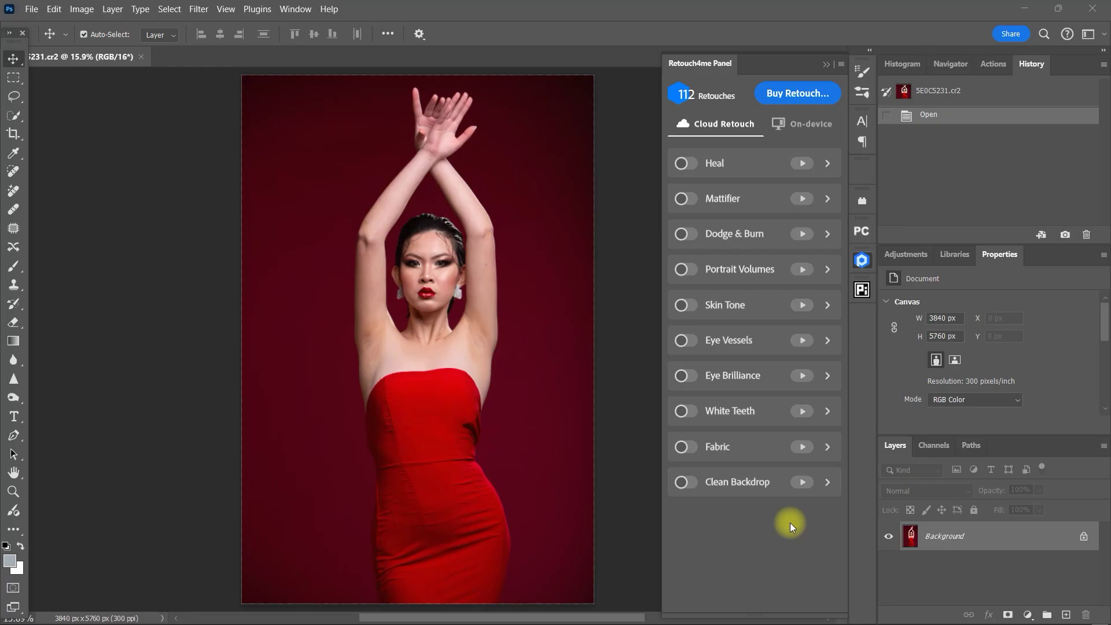
- Enable Heal, Dodge & Burn, Portrait Volumes, Skin Tone, Eye Vessels and Eye Brilliance for the red dress photo
left_click(697, 164)
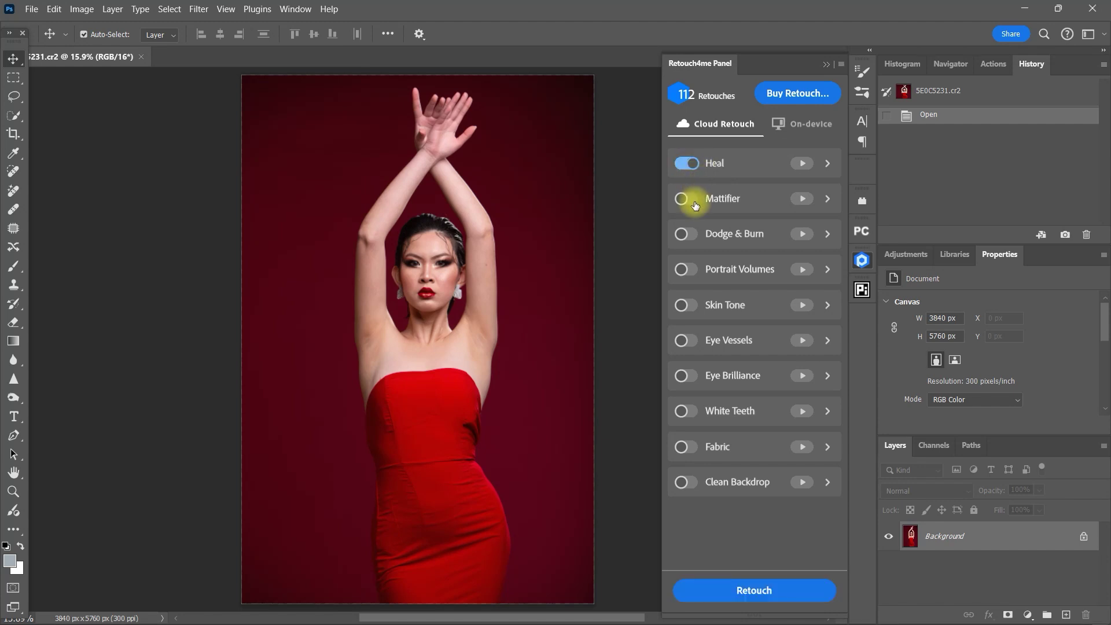
left_click(689, 270)
left_click(690, 305)
left_click(689, 340)
left_click(689, 376)
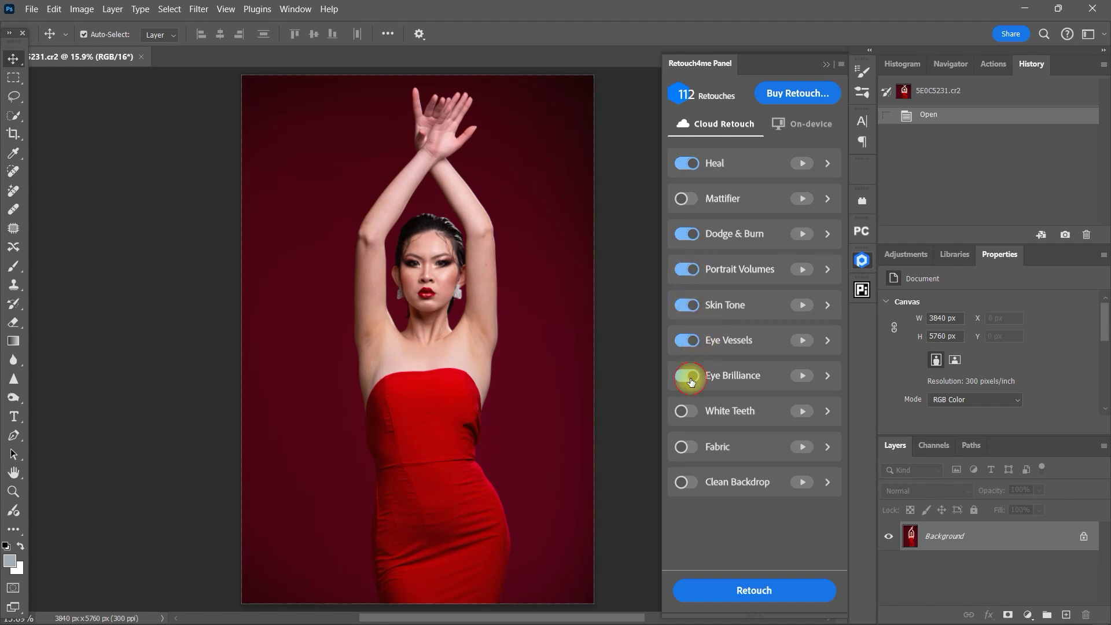
- Add White Teeth, Fabric and Clean Backdrop, and run all the selected cloud retouches on the red dress photo
left_click(689, 410)
left_click(697, 451)
left_click(687, 481)
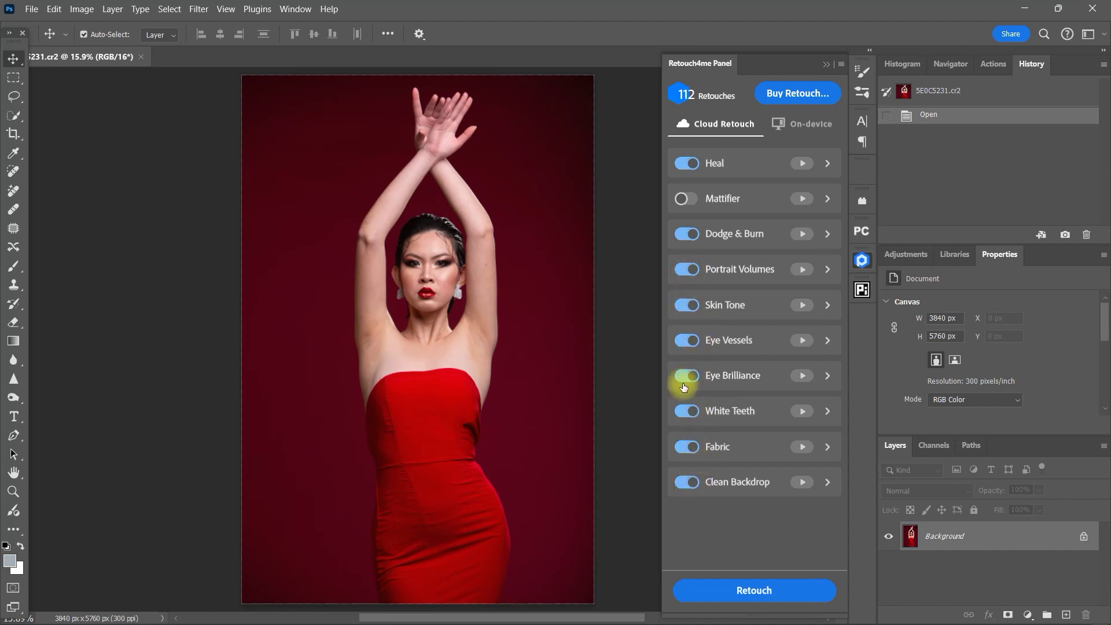
left_click(800, 591)
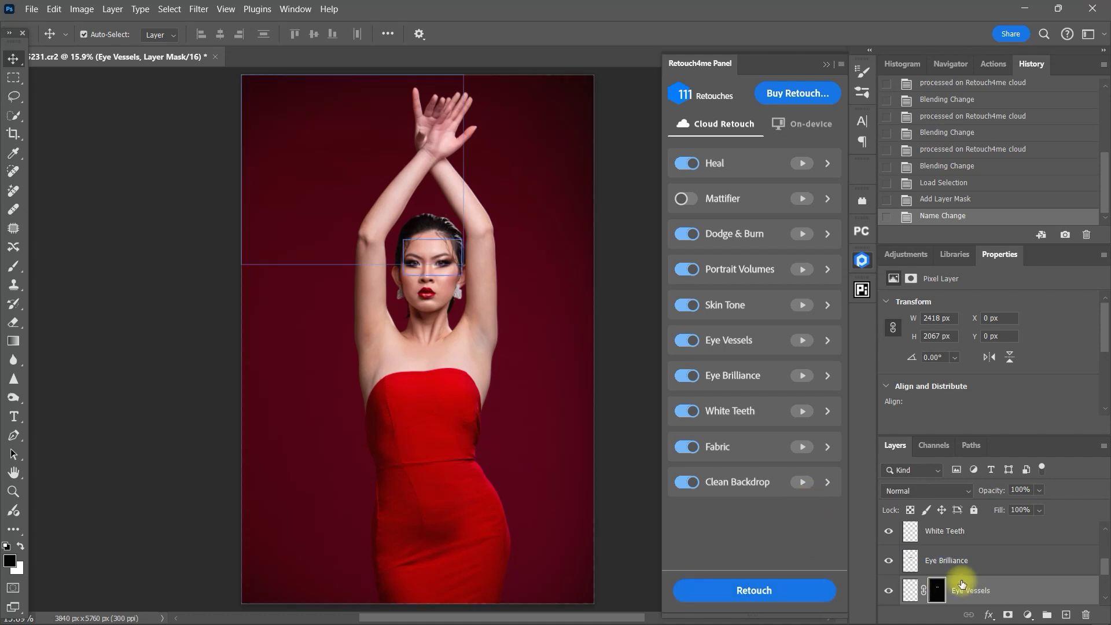
- Collapse the Retouch4me Panel and compare the red background with the Clean Backdrop layer hidden and shown
left_click(826, 63)
left_click(889, 560)
left_click(889, 560)
left_click(889, 560)
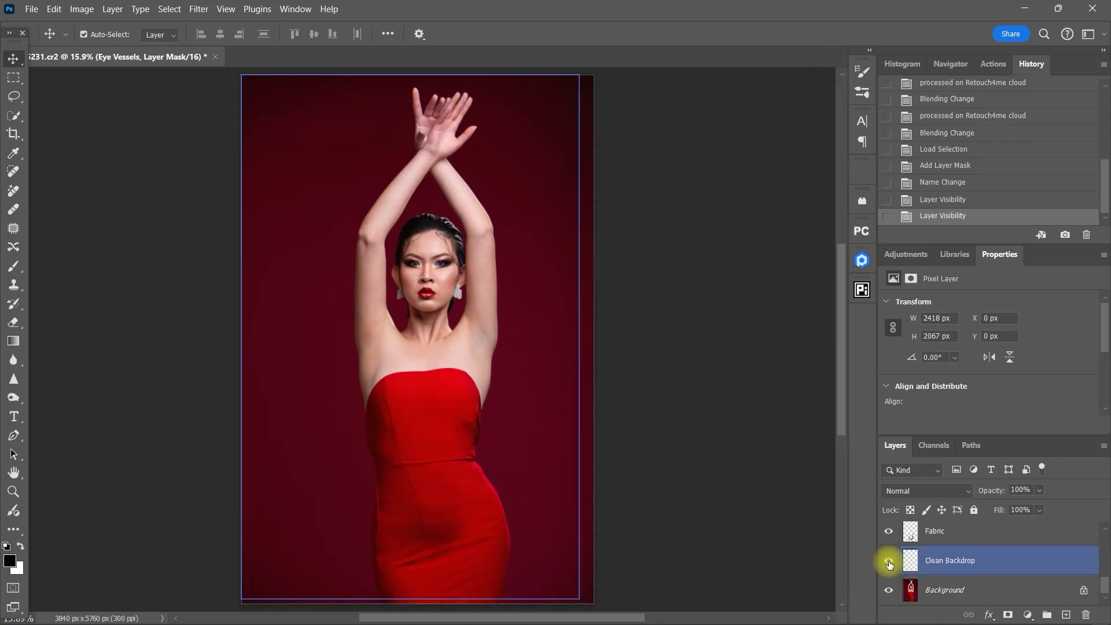
left_click(889, 560)
left_click(889, 560)
- Compare the red dress up close with the Fabric layer hidden and shown
left_click(889, 531)
left_click(889, 531)
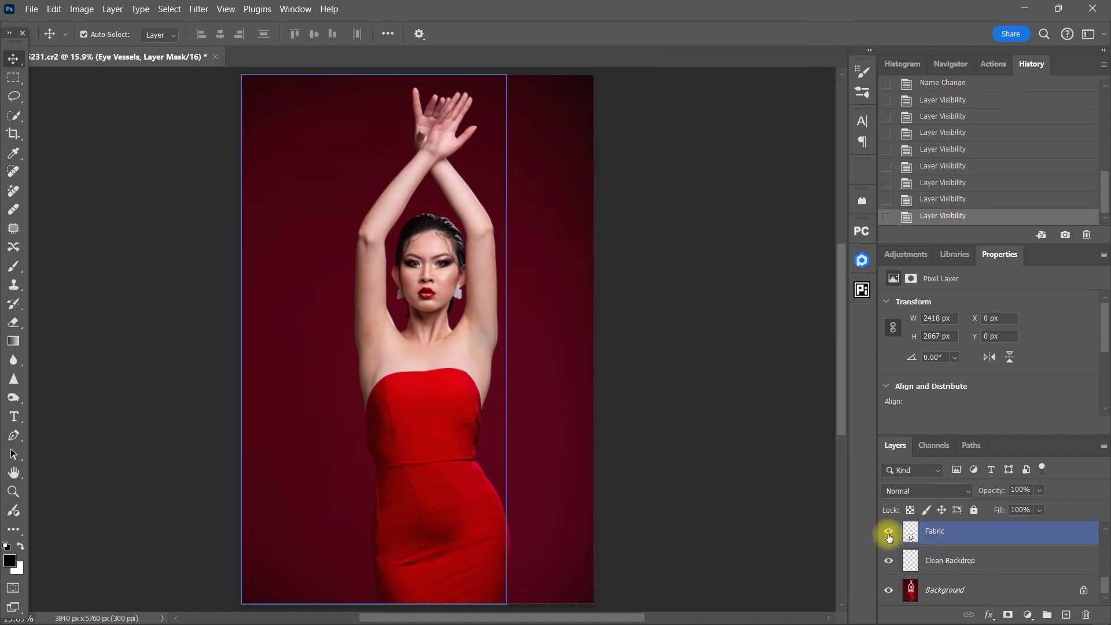
scroll(428, 550, "up", 5)
left_click_drag(507, 535, 517, 493)
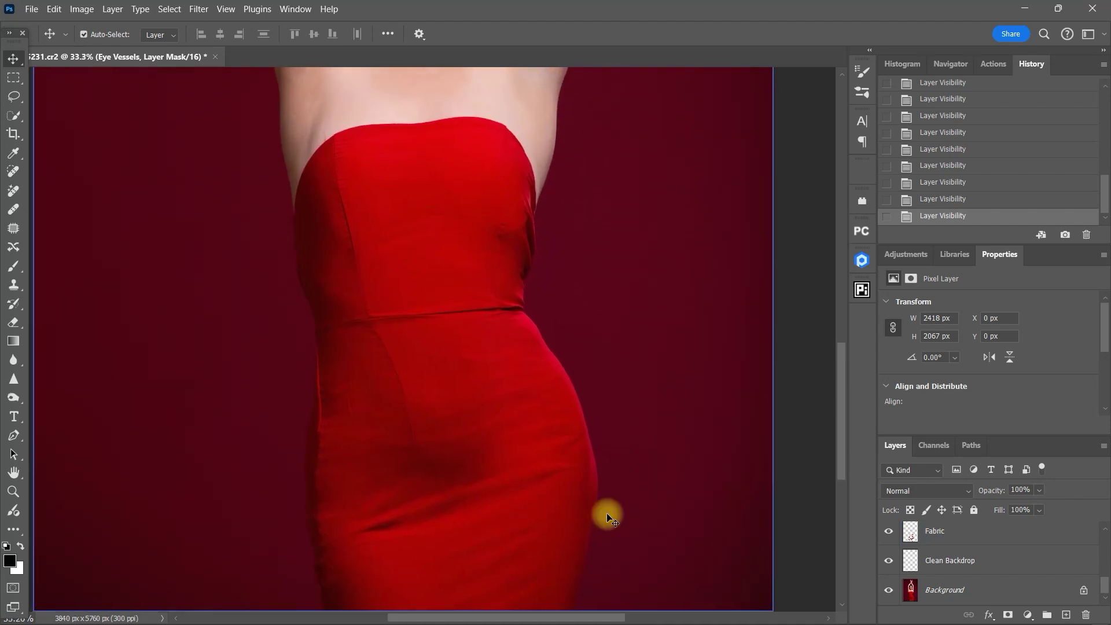
left_click(890, 535)
left_click(889, 534)
left_click(890, 534)
left_click(890, 534)
left_click(890, 534)
left_click(889, 534)
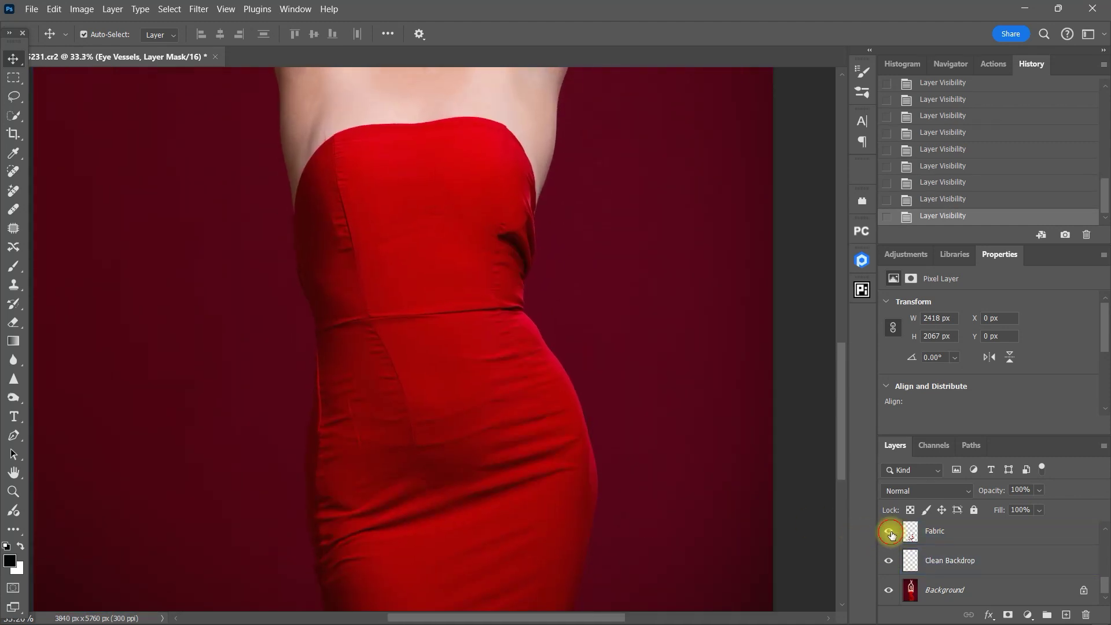
left_click(889, 534)
left_click(889, 533)
left_click(890, 532)
- Compare the model's eyes with the Eye Vessels and Eye Brilliance layers each hidden and shown
scroll(884, 546, "up", 2)
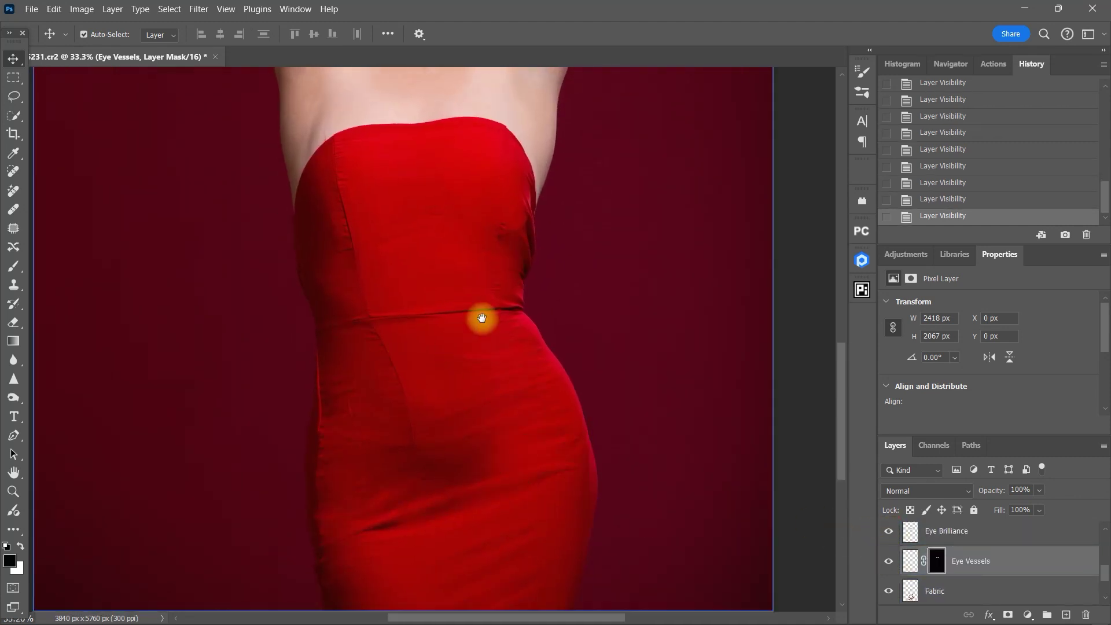
left_click_drag(482, 318, 481, 408)
scroll(482, 408, "up", 5)
left_click(892, 562)
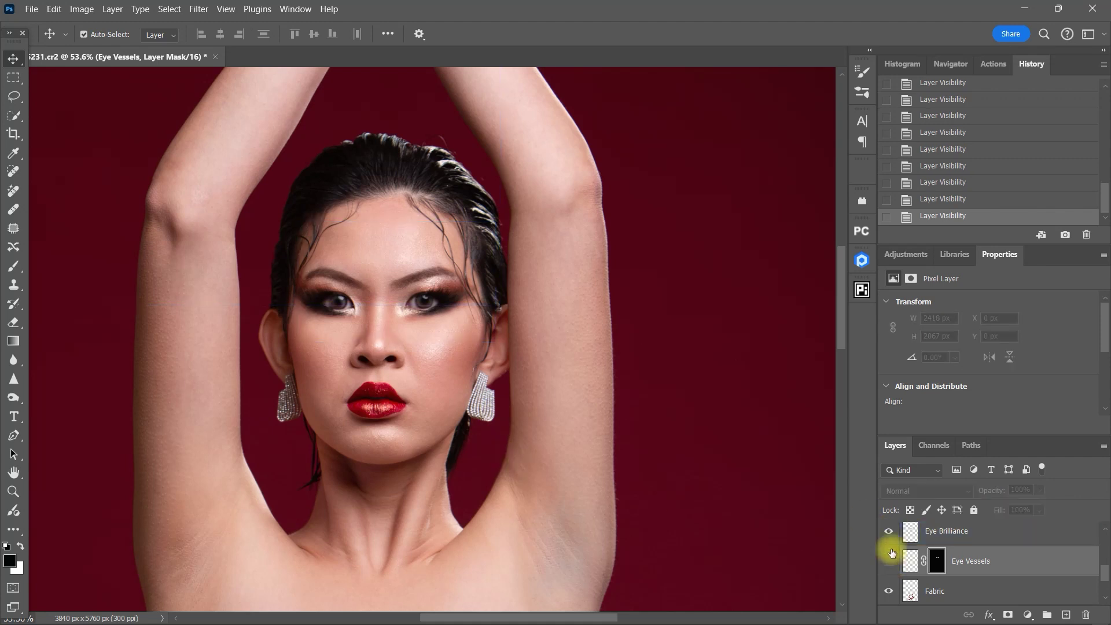
left_click(891, 533)
left_click(892, 534)
left_click(890, 563)
left_click(890, 534)
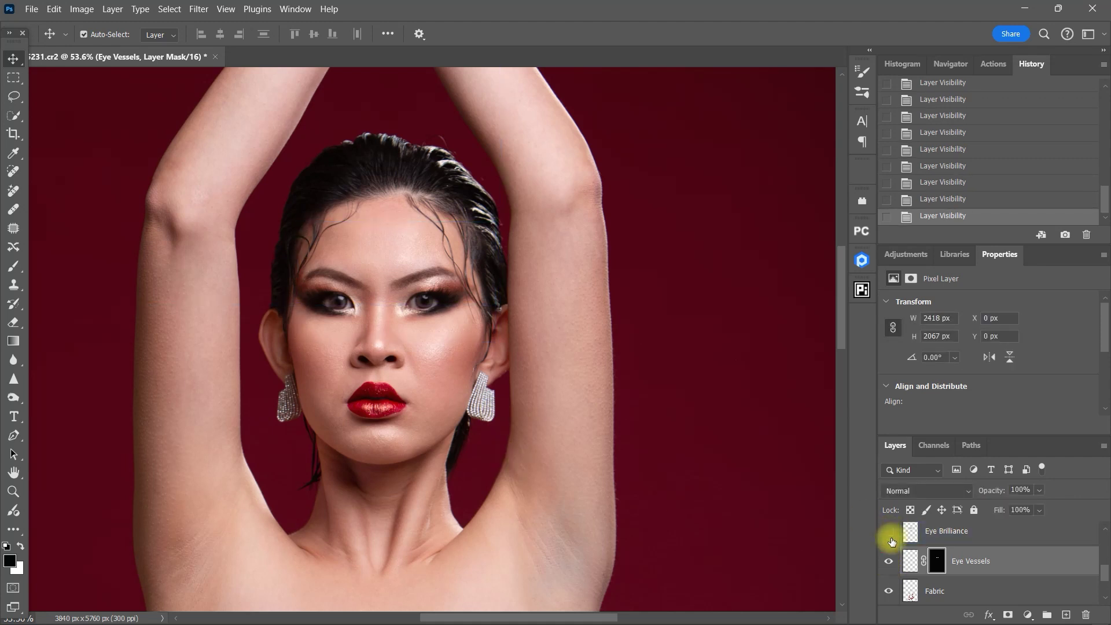
left_click(890, 534)
left_click(890, 533)
left_click(890, 533)
left_click(889, 533)
left_click(890, 533)
- Check the effect of the White Teeth layer by hiding and showing it
scroll(890, 544, "up", 1)
left_click(894, 531)
scroll(896, 561, "up", 1)
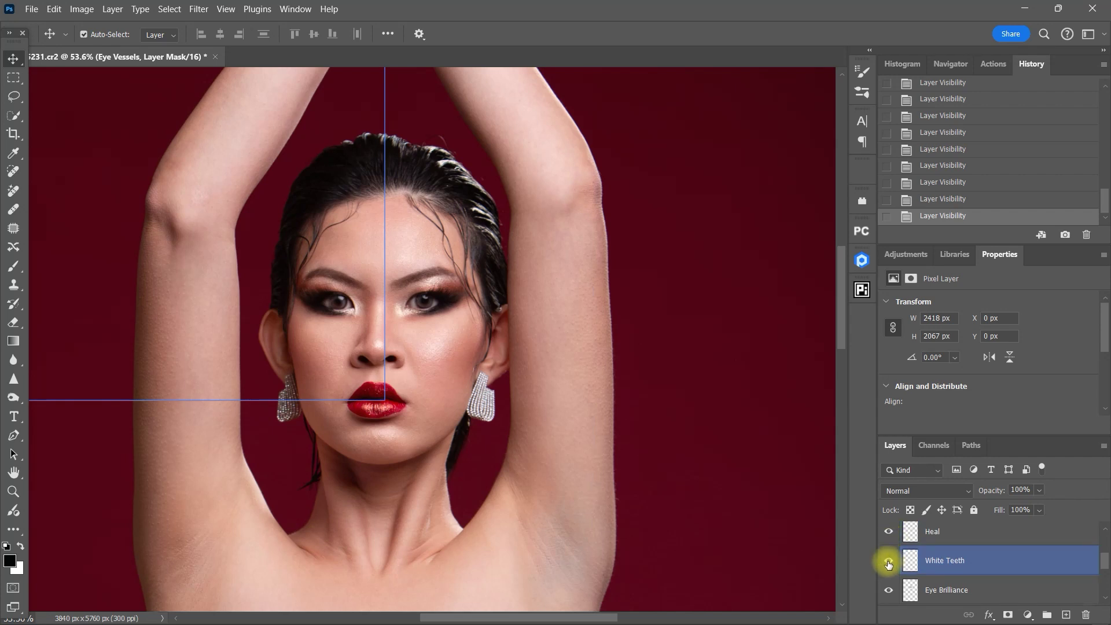
left_click(892, 562)
- Compare the model's skin with the Heal layer repeatedly hidden and shown
scroll(893, 560, "up", 1)
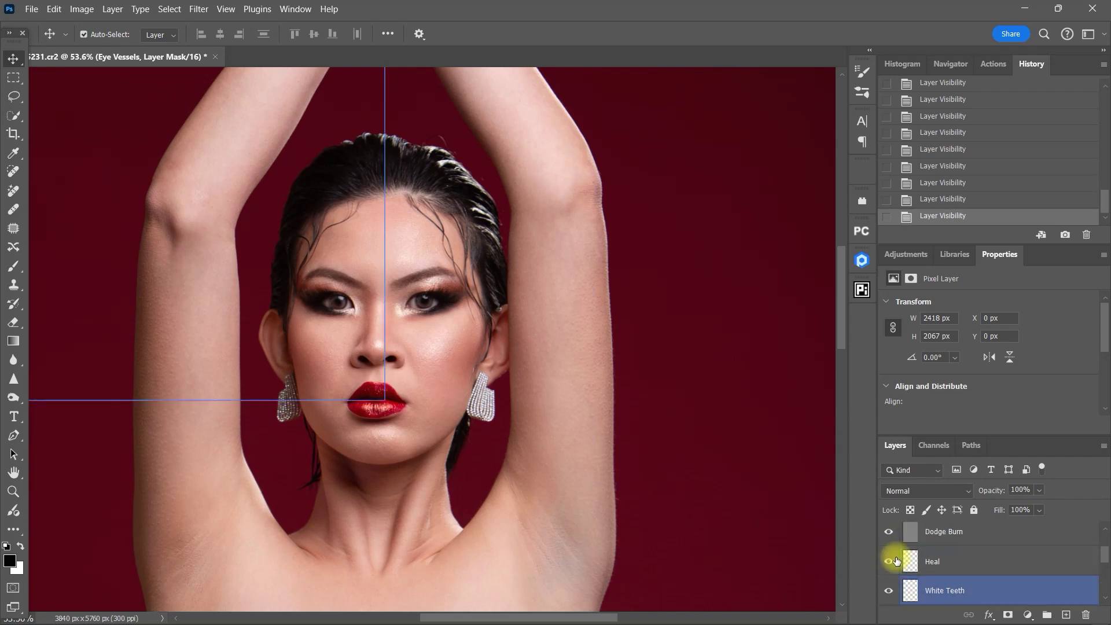
left_click(892, 562)
left_click(891, 561)
left_click(891, 562)
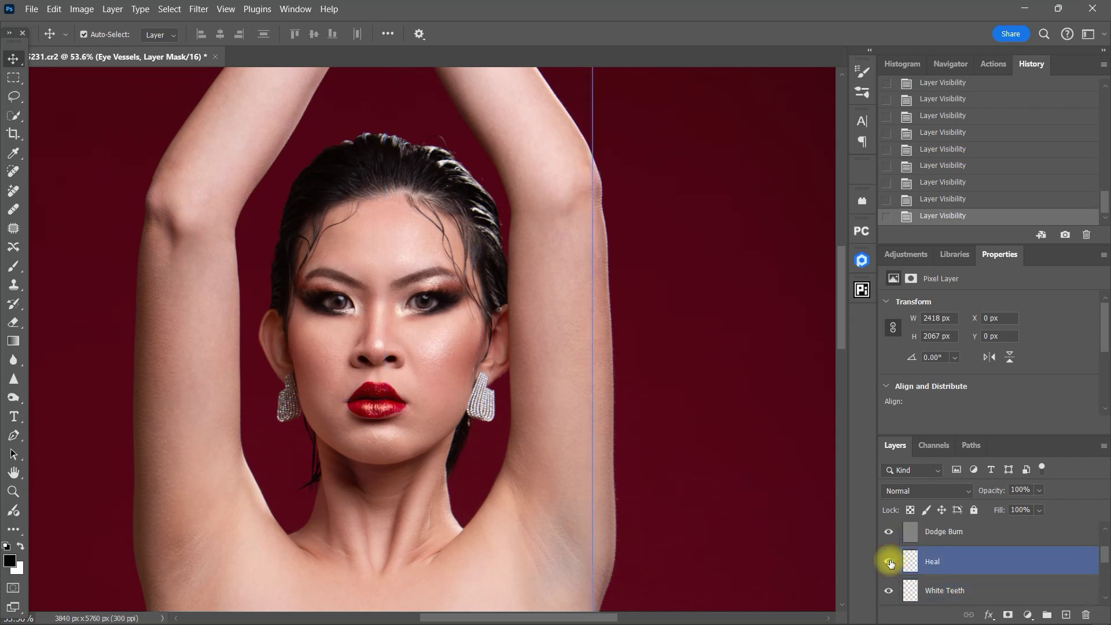
left_click(892, 561)
left_click(891, 562)
left_click(891, 561)
left_click(890, 561)
- Compare the model's skin with the Dodge Burn and Skin Tone layers each hidden and shown
left_click(892, 533)
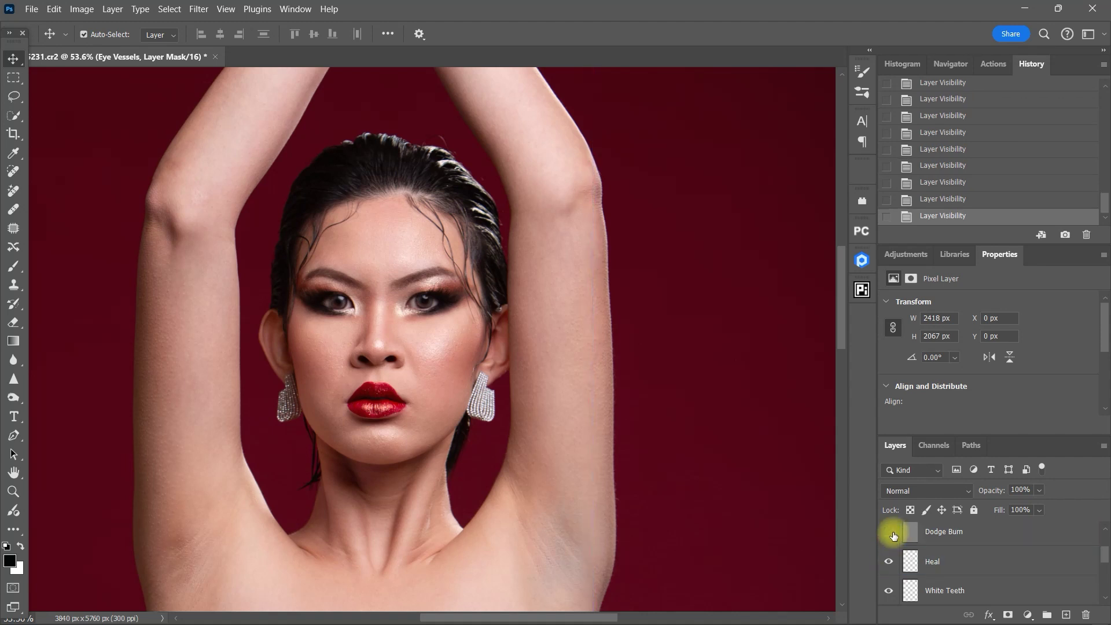
left_click(891, 533)
left_click(892, 533)
scroll(893, 547, "up", 1)
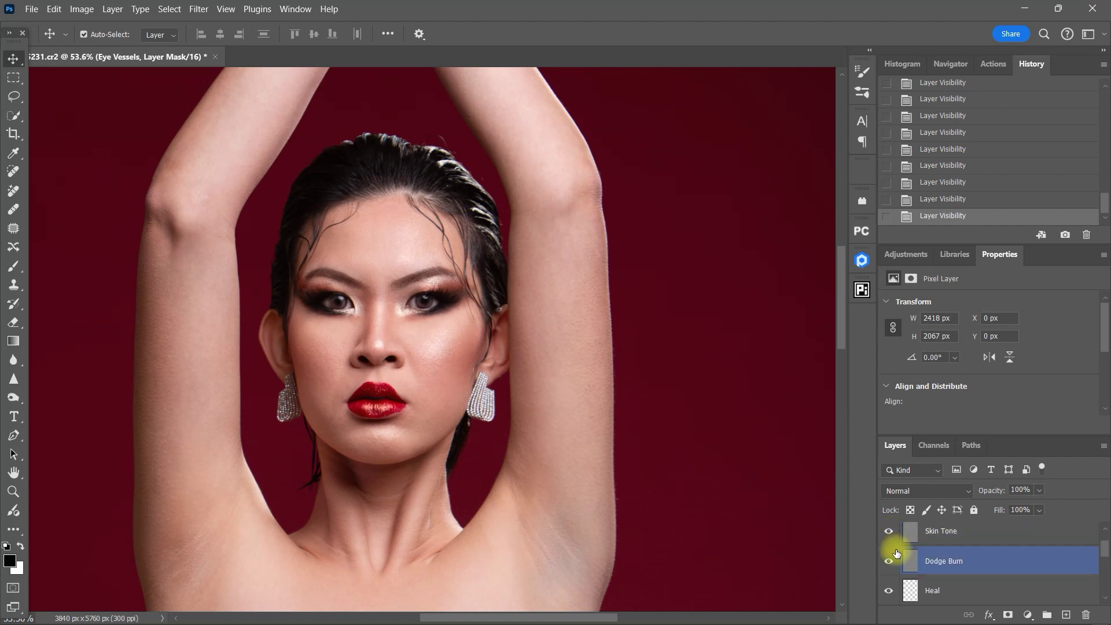
left_click(891, 532)
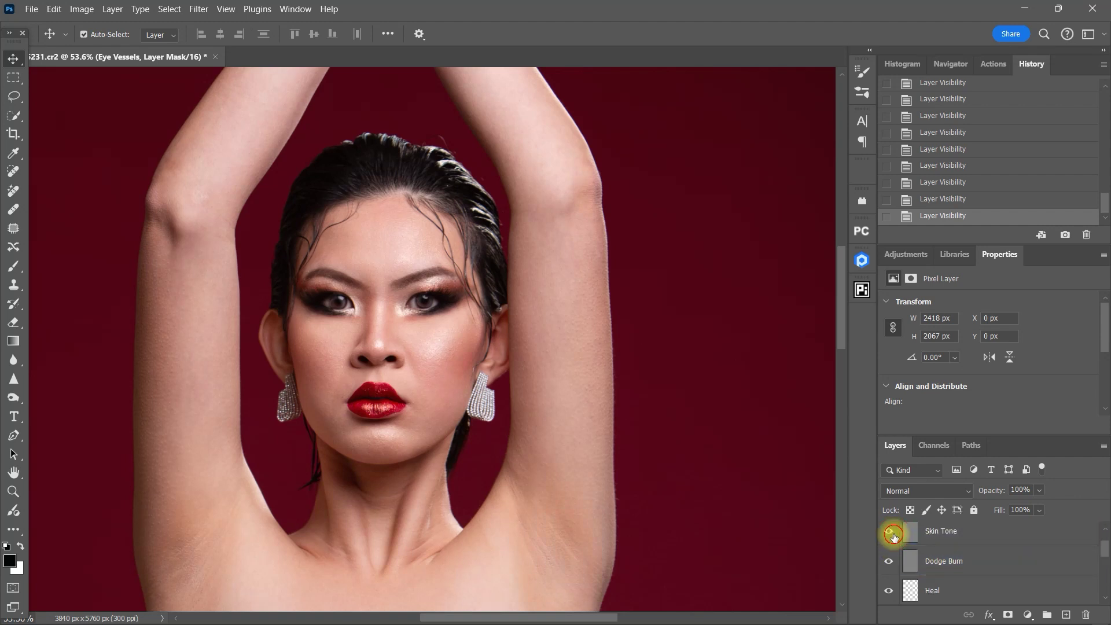
left_click(892, 533)
- Compare the face with the Portrait Volumes layer hidden and shown
scroll(891, 550, "up", 1)
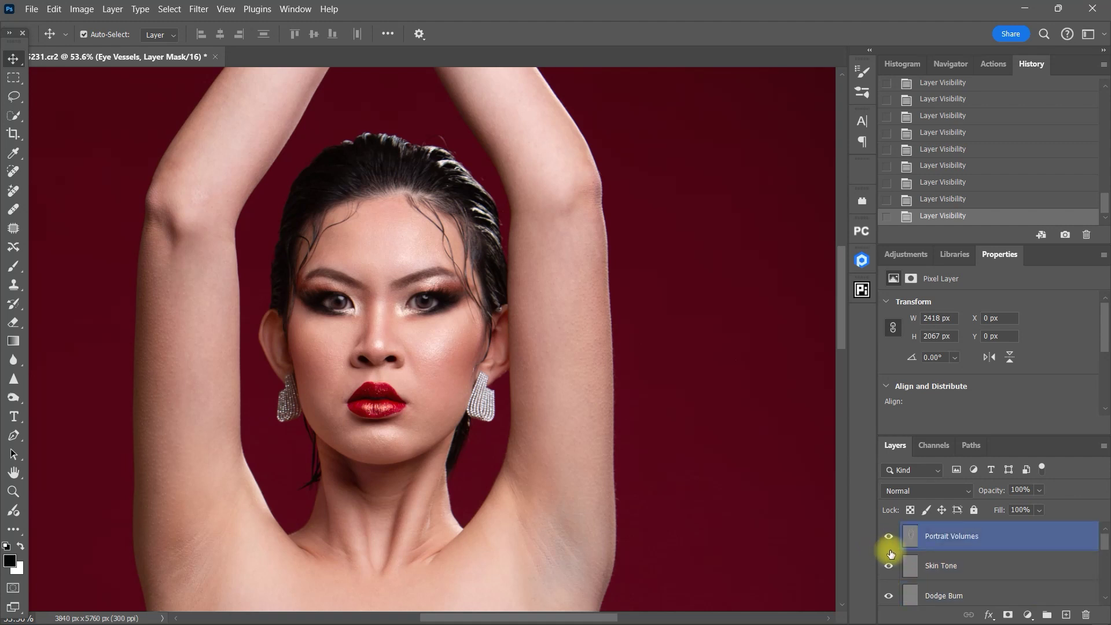
left_click(890, 538)
left_click(891, 540)
left_click(892, 542)
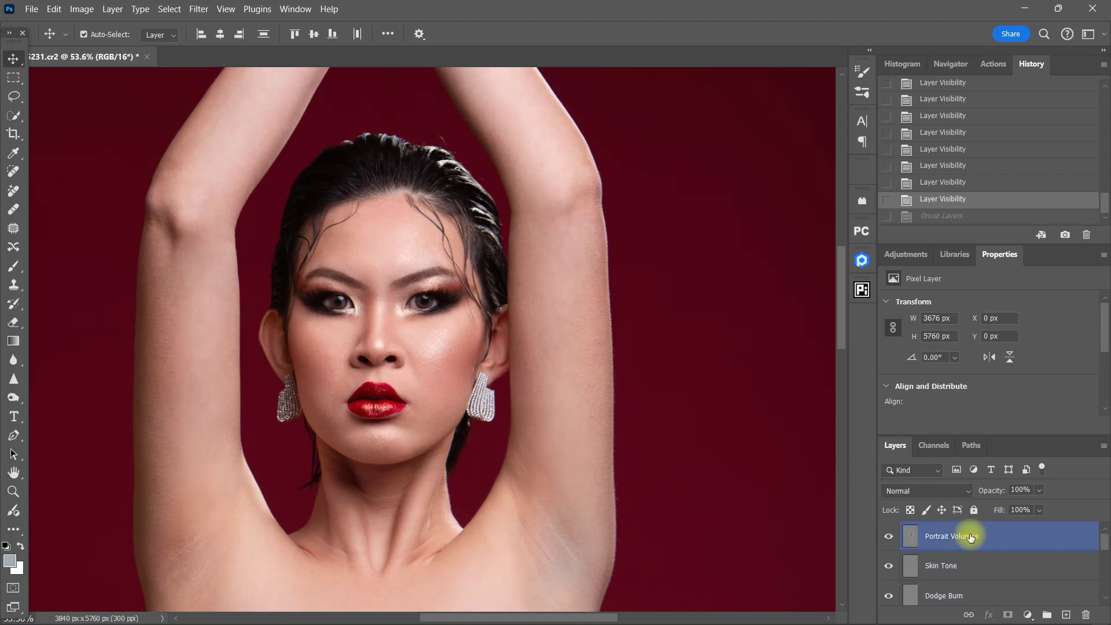
- Group all the retouch layers from Portrait Volumes through Clean Backdrop above the Background
left_click(970, 539)
scroll(972, 544, "down", 6)
scroll(972, 544, "down", 1)
left_click(974, 531)
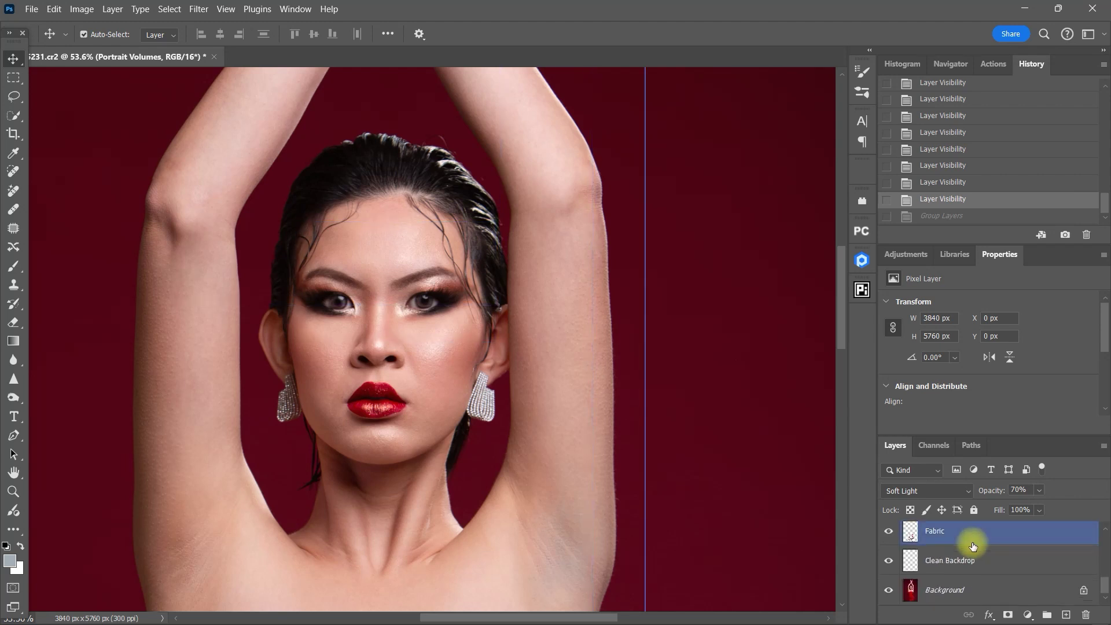
left_click(983, 561, "ctrl")
key("ctrl+g")
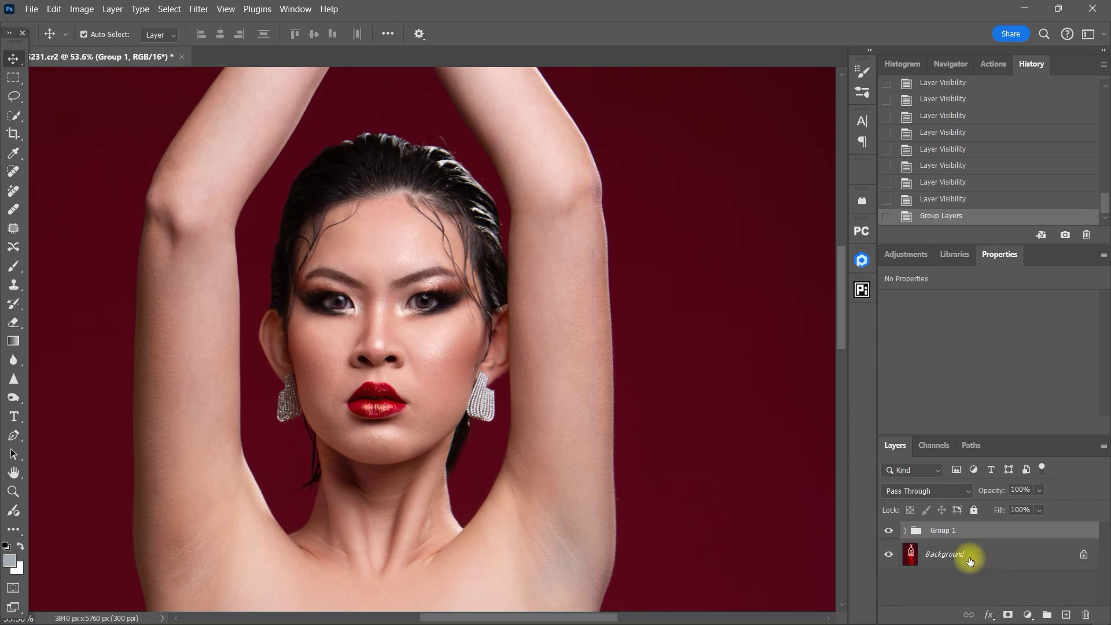
- Compare the model's close-up before and after retouching by repeatedly hiding and showing the layer group
left_click(889, 530)
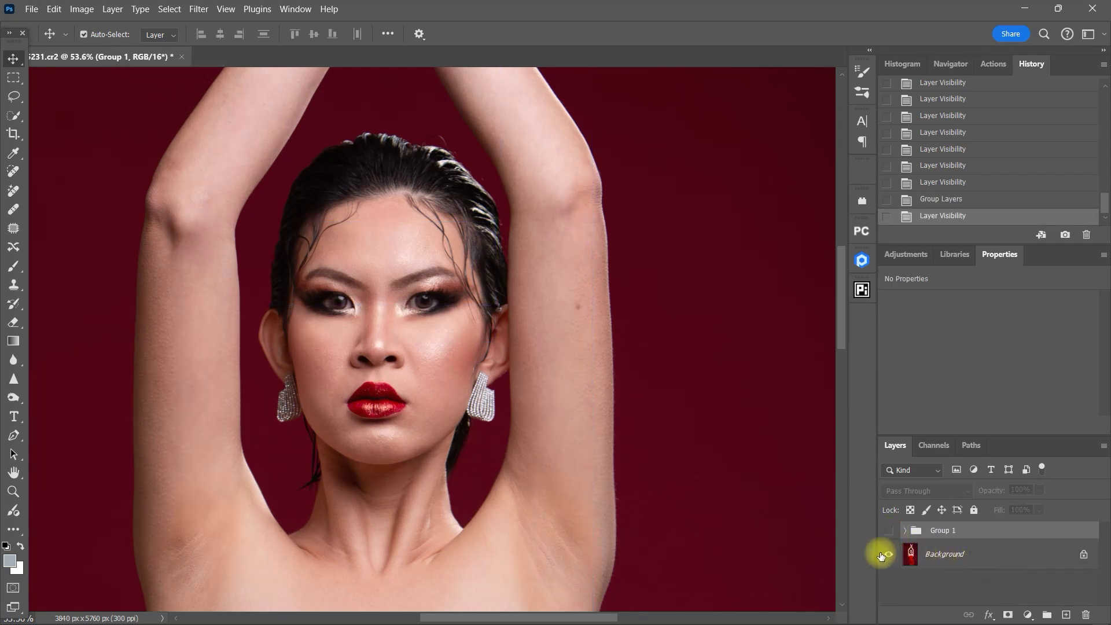
left_click(886, 530)
left_click(888, 531)
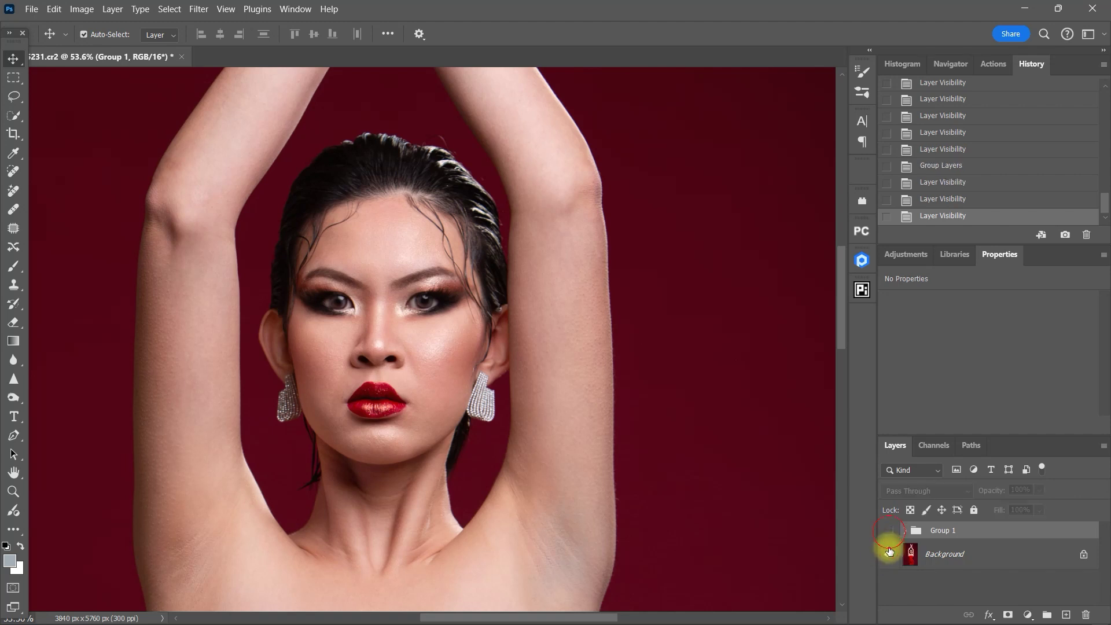
left_click(889, 531)
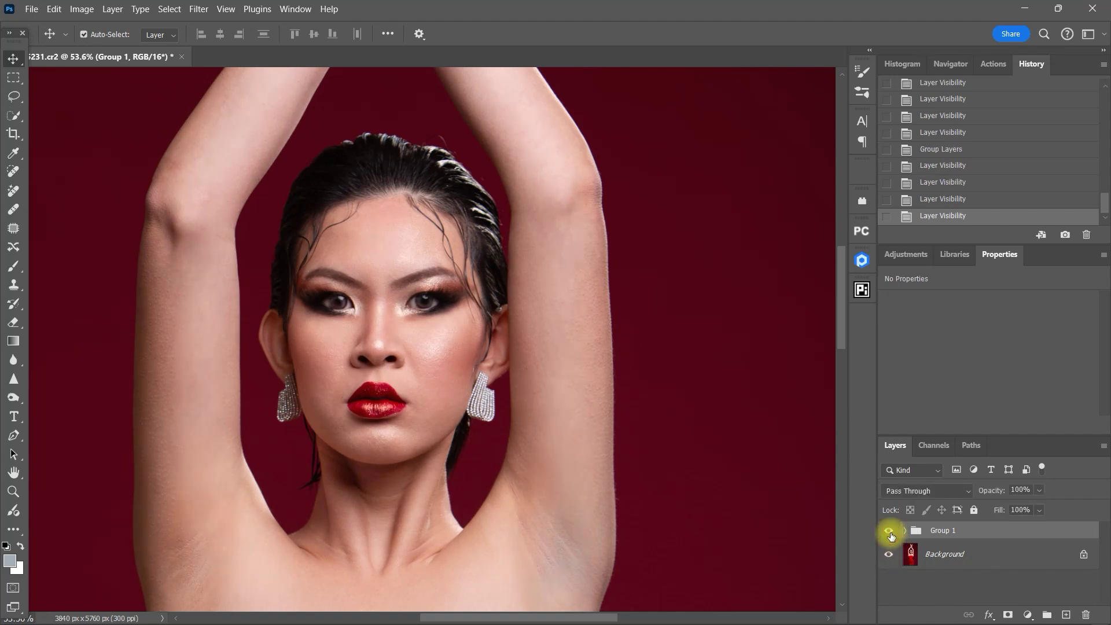
left_click(888, 532)
left_click(888, 532)
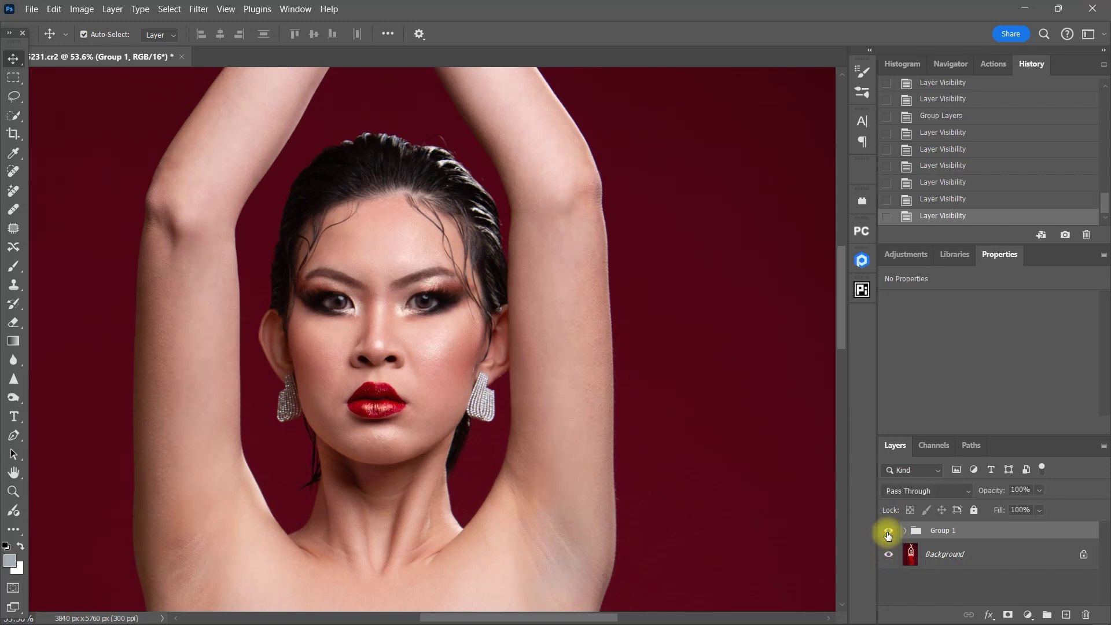
- Compare the whole red-dress photo before and after retouching with the layer group repeatedly hidden and shown
key("ctrl+0")
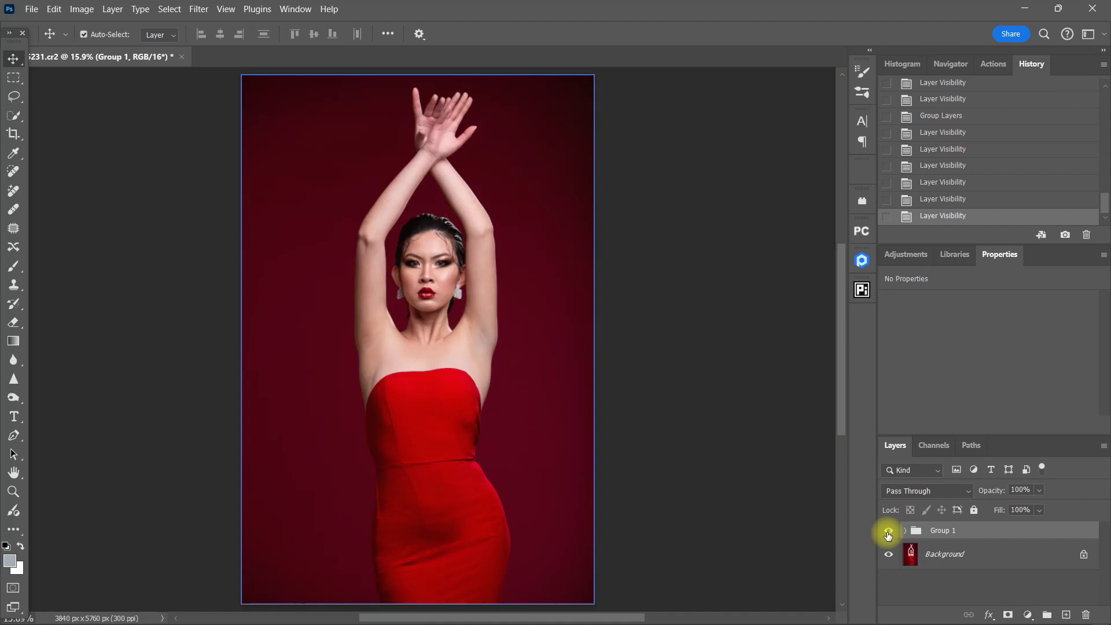
left_click(888, 532)
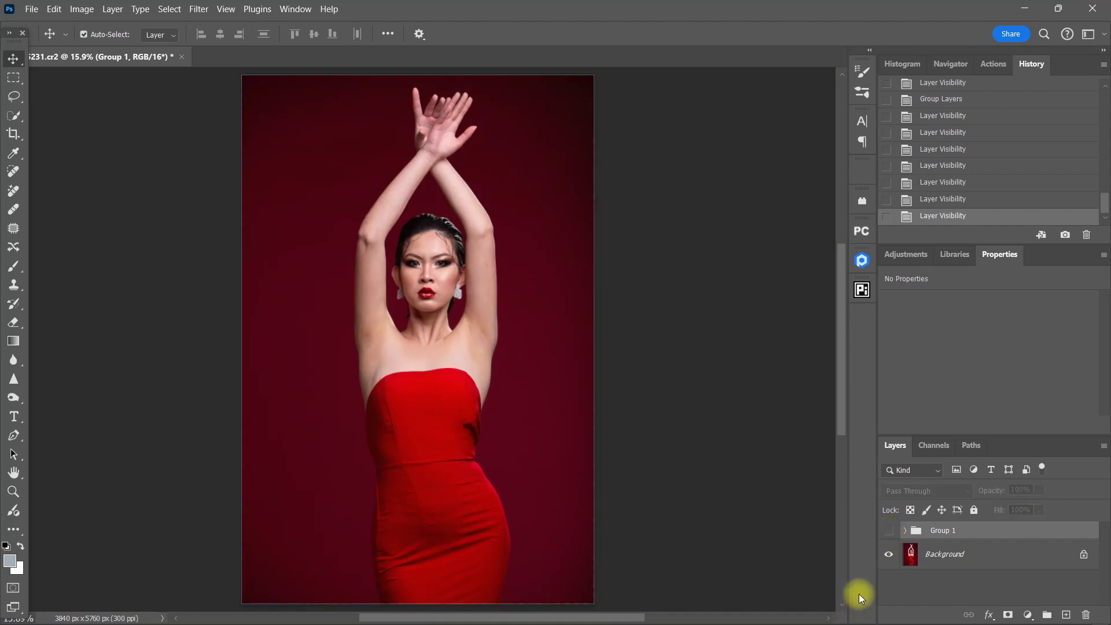
left_click(885, 533)
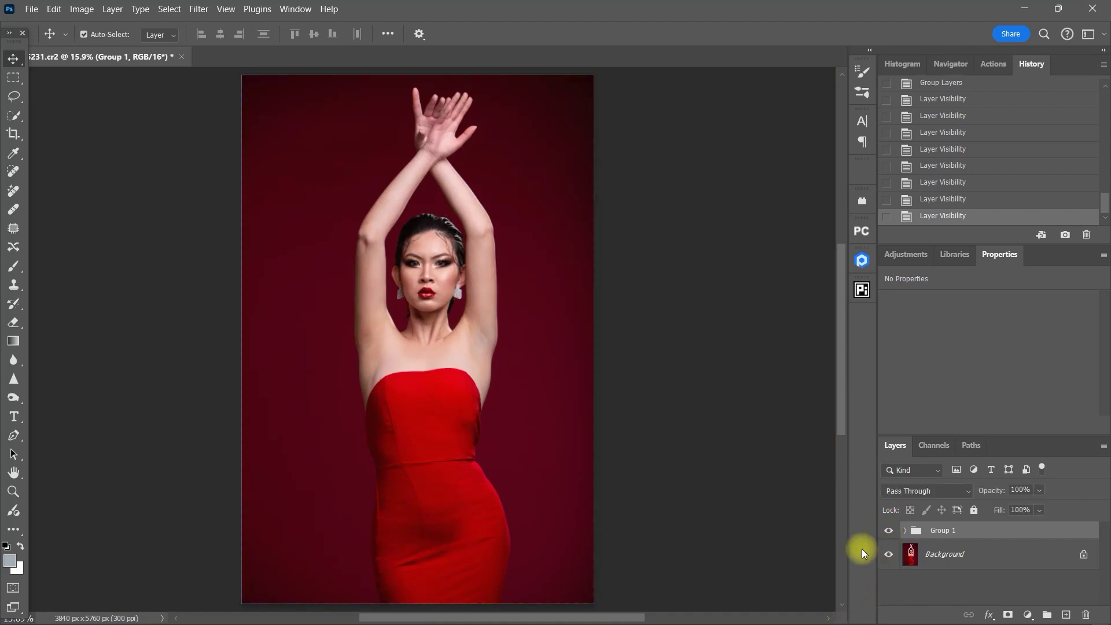
left_click(887, 530)
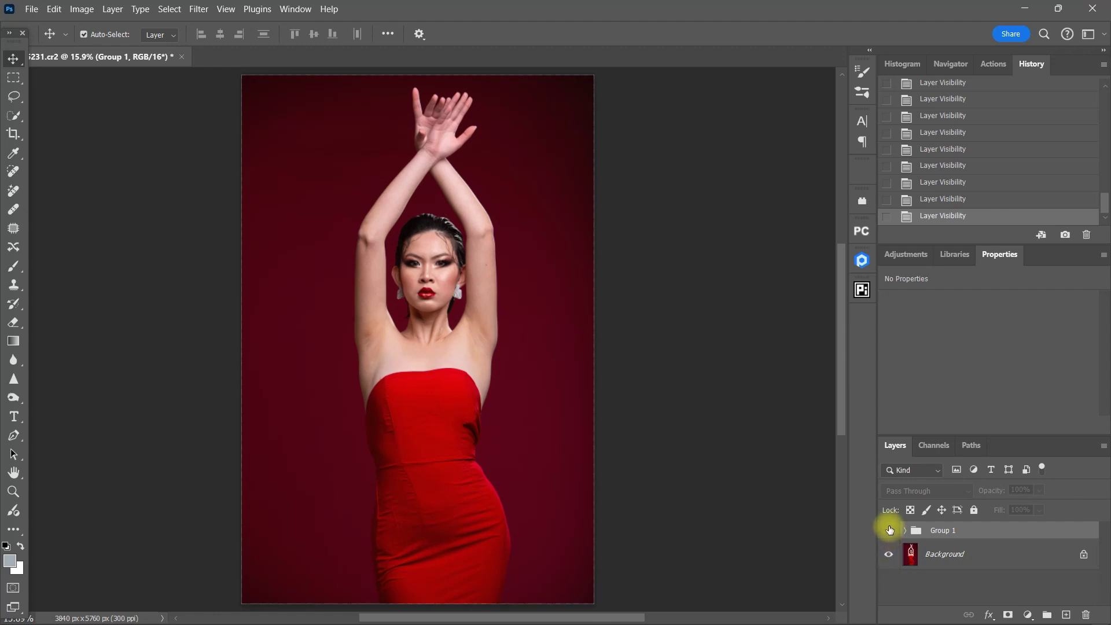
left_click(888, 530)
left_click(888, 530)
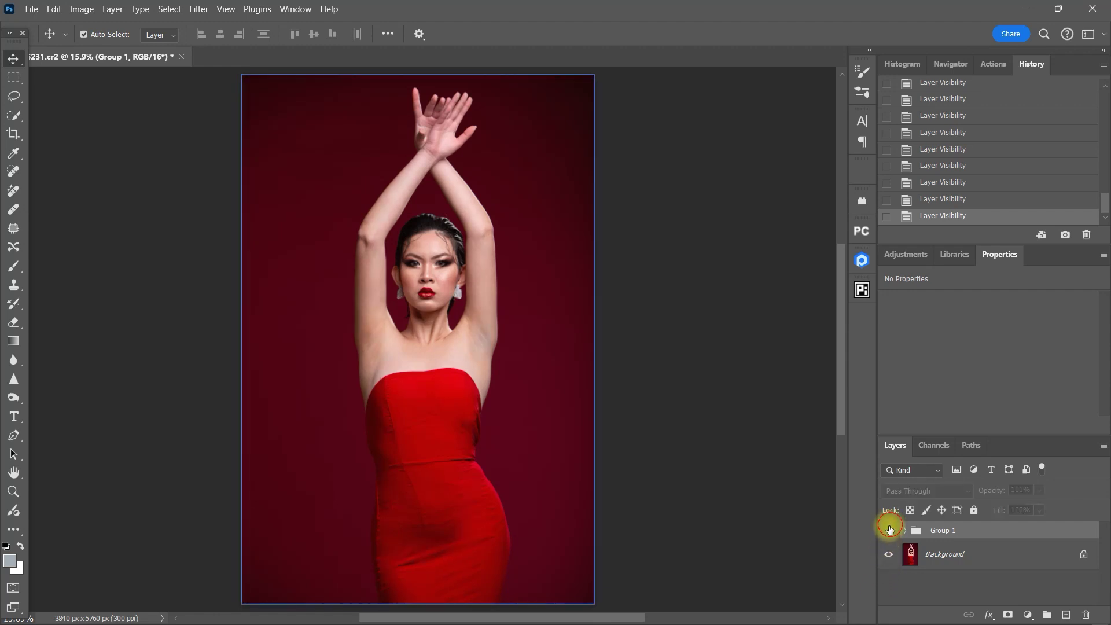
left_click(888, 530)
left_click(889, 531)
left_click(888, 531)
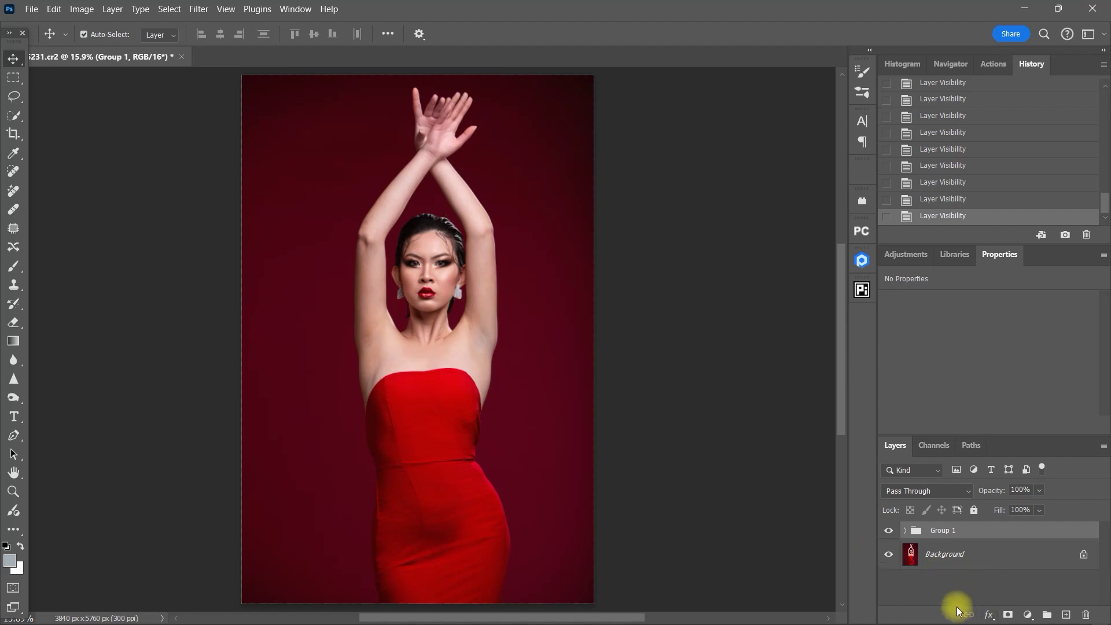
- Expand the retouch layer group and add a white layer mask to the Fabric layer
left_click(1030, 573)
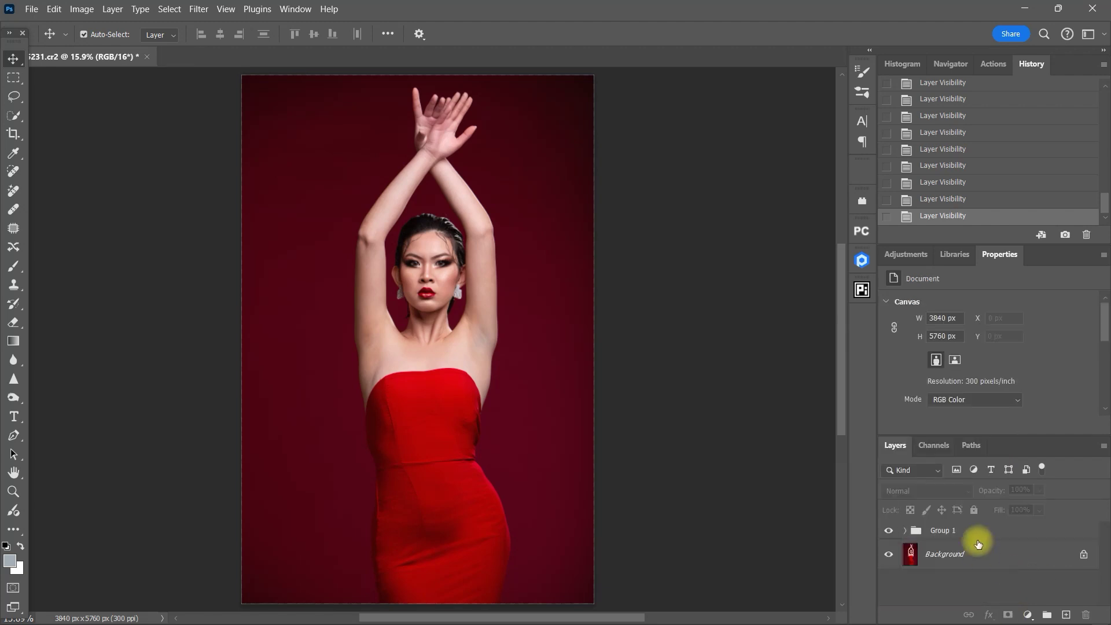
left_click(925, 531)
left_click(905, 531)
scroll(949, 579, "down", 3)
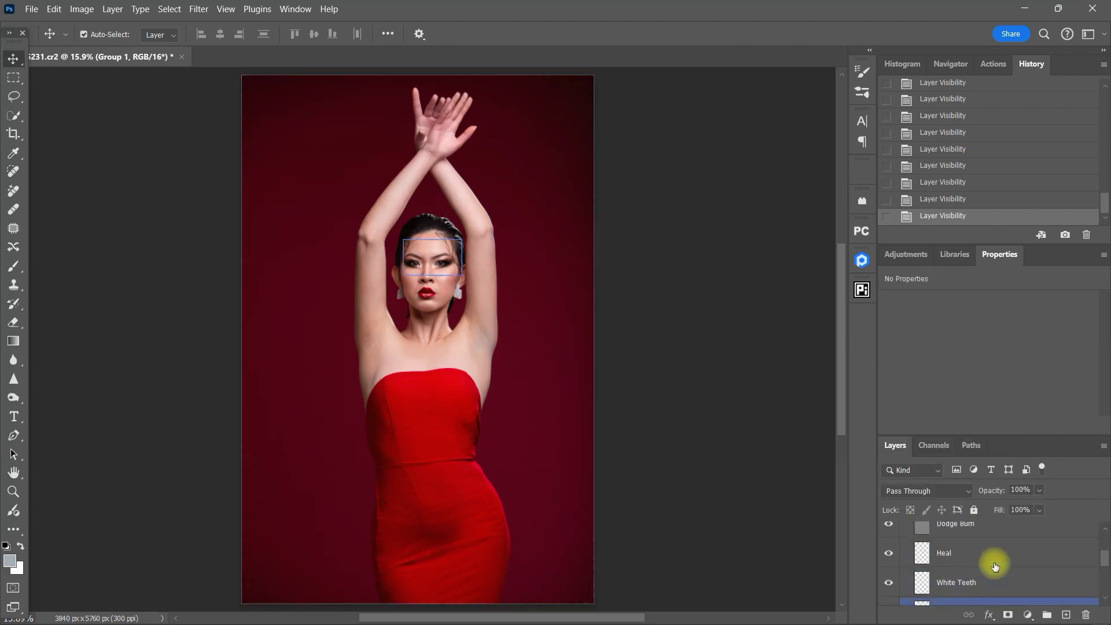
scroll(995, 566, "up", 1)
scroll(517, 386, "up", 3)
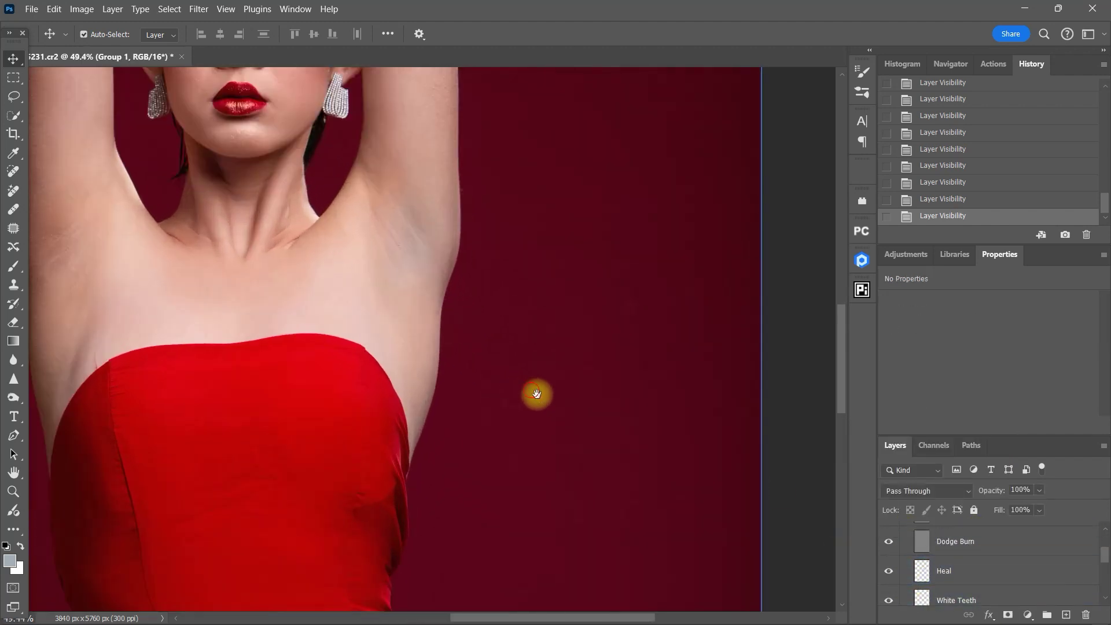
left_click_drag(536, 391, 637, 459)
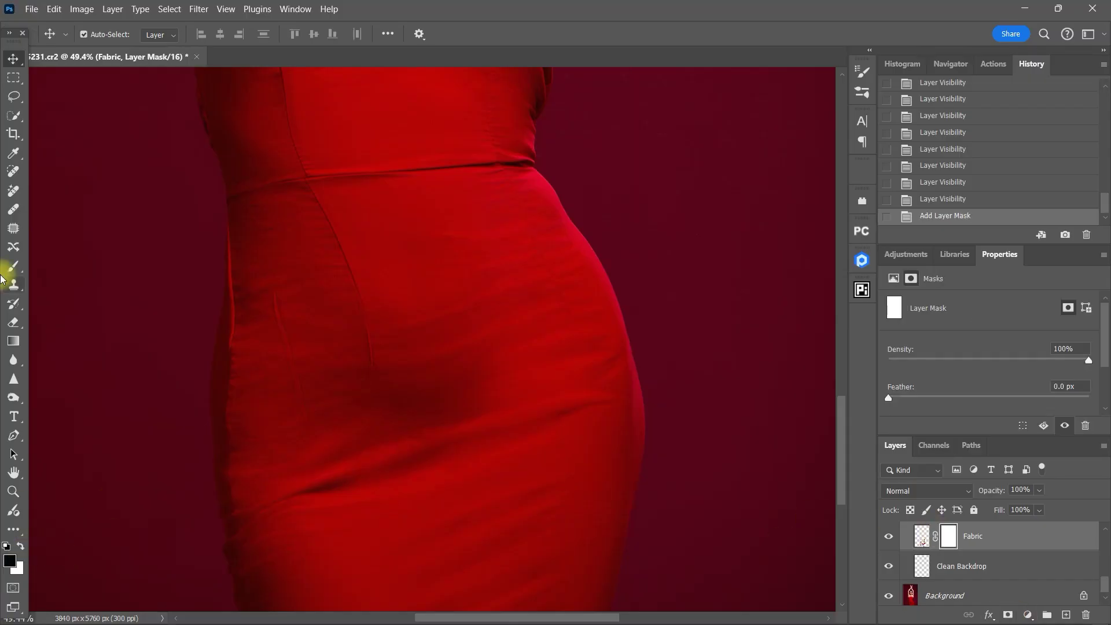
- Mask out the fabric smoothing on the dress's lower left with a 600 px black brush, and restore it with white
left_click(22, 270)
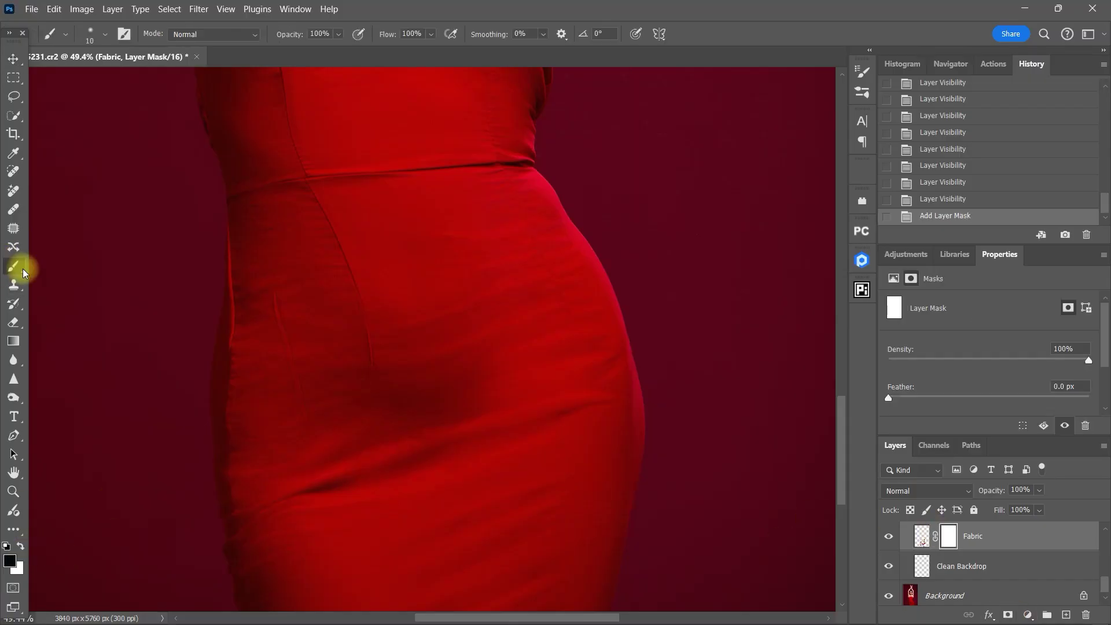
key("bracketright")
key("bracketright")
key("bracketright")
key("bracketright")
key("bracketright")
key("bracketright")
key("bracketright")
key("bracketright")
key("bracketright")
key("bracketright")
key("bracketright")
key("bracketright")
key("bracketright")
key("bracketright")
key("bracketright")
key("bracketright")
key("bracketright")
key("bracketright")
mouse_move(301, 370)
left_mouse_down()
mouse_move(304, 396)
mouse_move(265, 379)
mouse_move(278, 556)
left_mouse_up()
scroll(404, 506, "down", 4)
key("x")
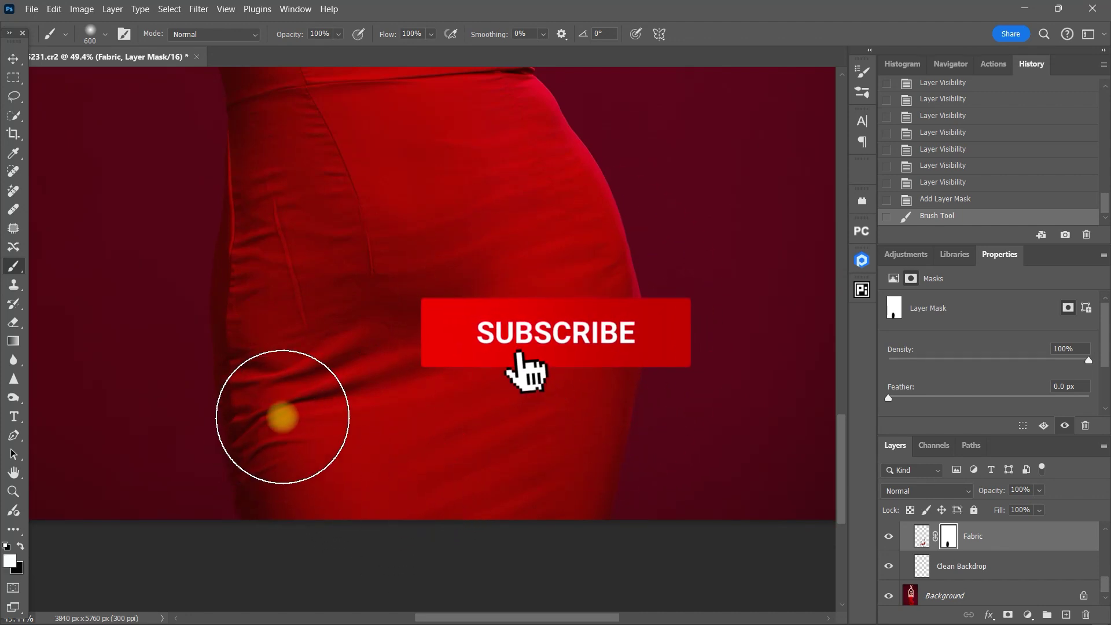
mouse_move(283, 417)
left_mouse_down()
mouse_move(350, 438)
mouse_move(349, 312)
left_mouse_up()
- Paint black on the Fabric mask over the skirt's lower middle and right side, and restore the smoothing there with white
key("x")
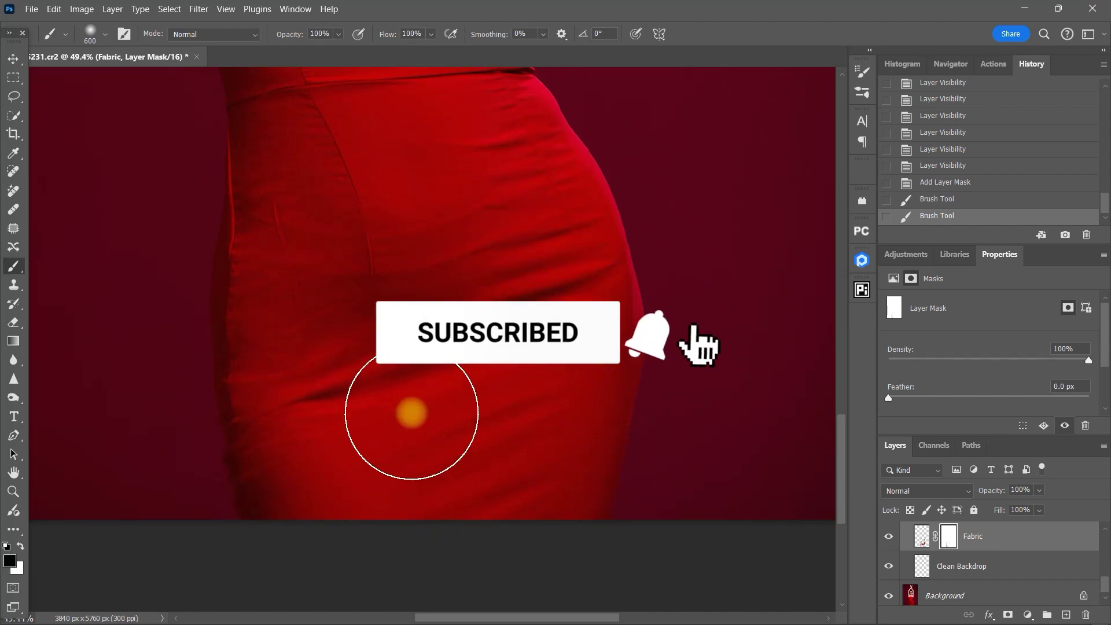
mouse_move(411, 413)
left_mouse_down()
mouse_move(531, 434)
mouse_move(550, 564)
left_mouse_up()
key("x")
mouse_move(481, 186)
left_mouse_down()
mouse_move(614, 414)
mouse_move(617, 454)
left_mouse_up()
mouse_move(466, 446)
left_mouse_down()
mouse_move(466, 372)
mouse_move(506, 535)
left_mouse_up()
key("ctrl+0")
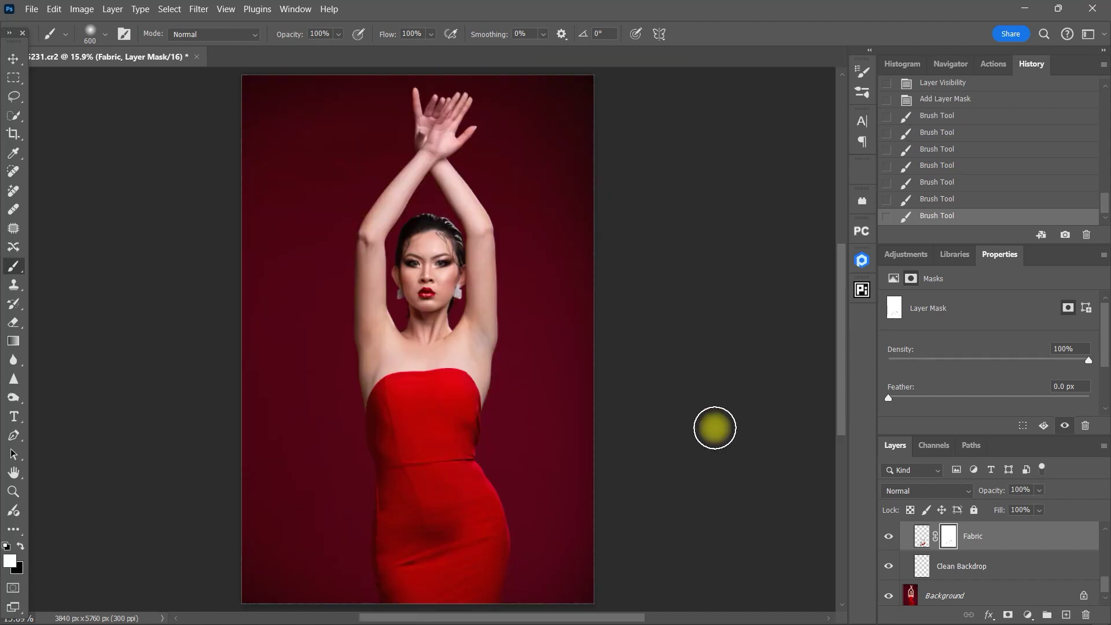